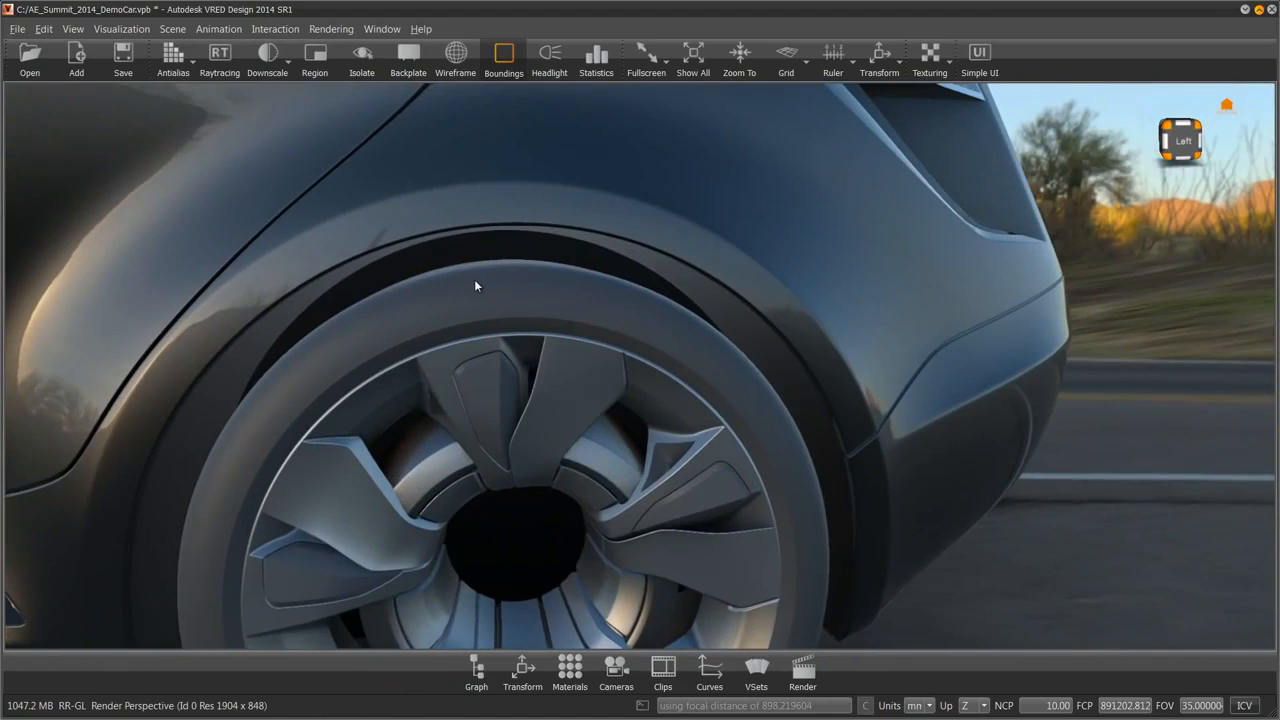
Select the rear wheel's tire on the car's left side and isolate it from the rest of the model
drag(497, 274, 518, 323)
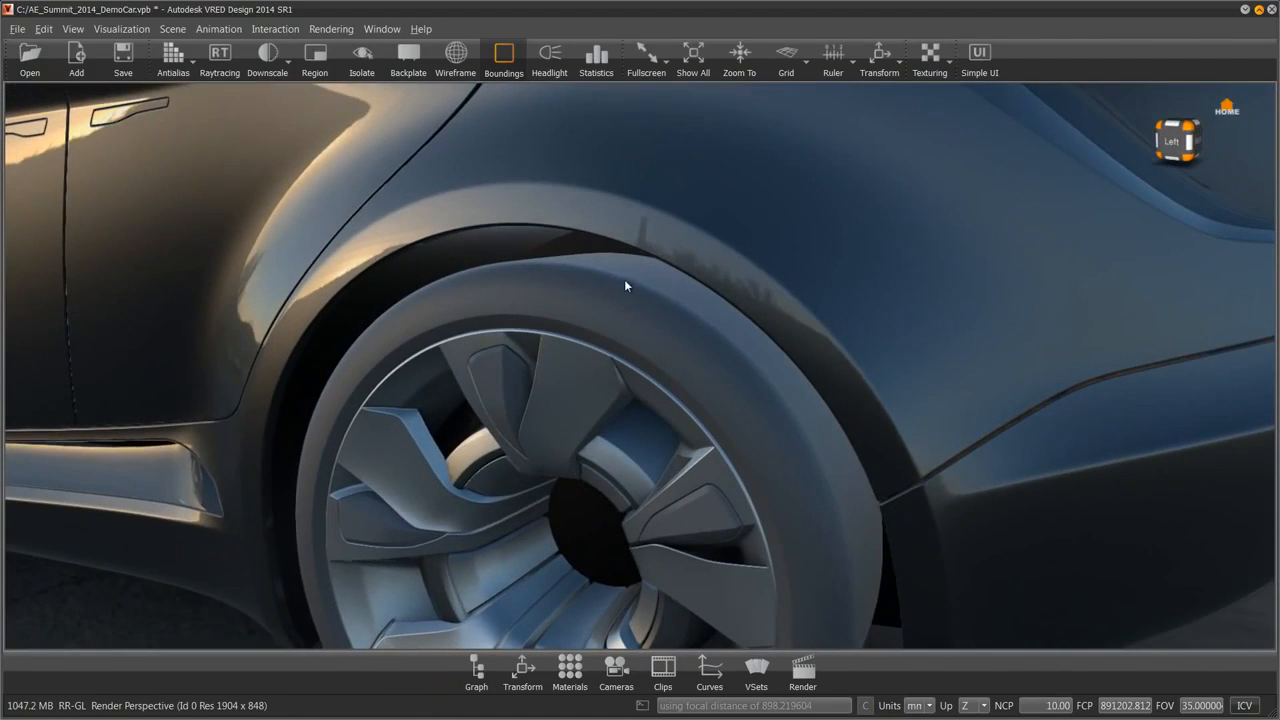
drag(624, 286, 473, 317)
right_drag(523, 272, 555, 473)
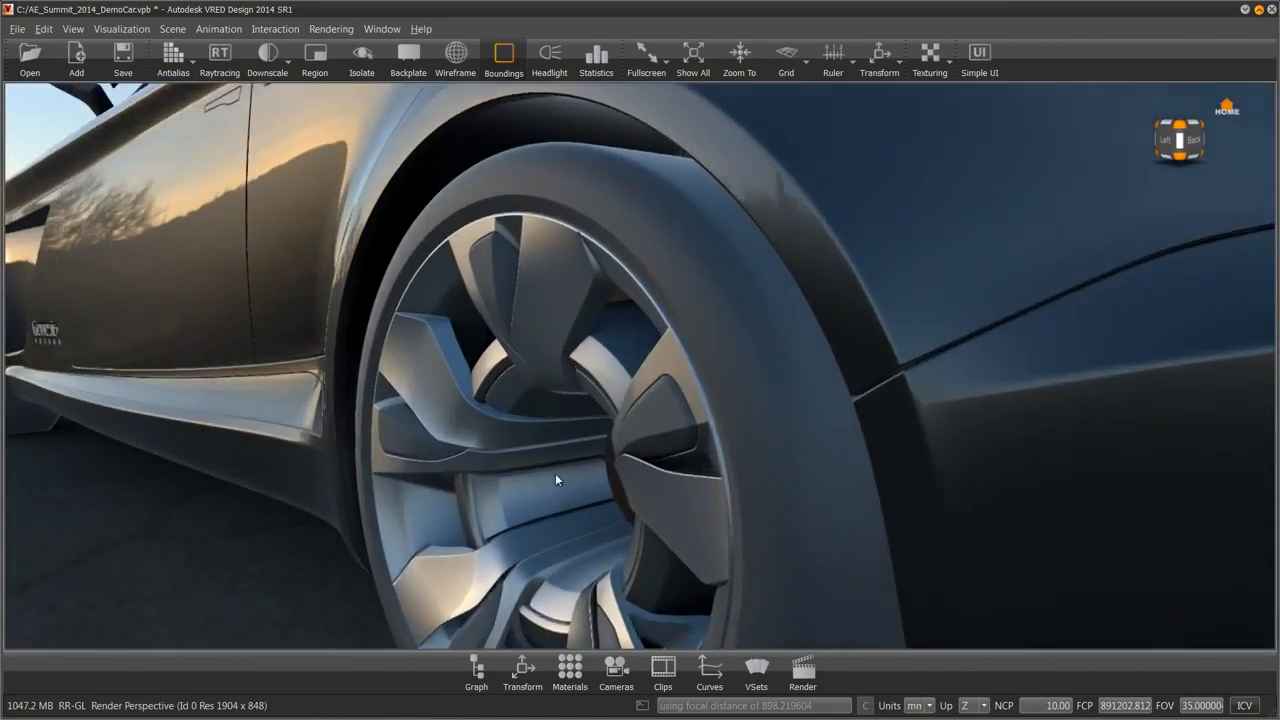
drag(540, 325, 502, 273)
shift+click(519, 265)
right_drag(491, 437, 426, 168)
right_drag(560, 415, 594, 376)
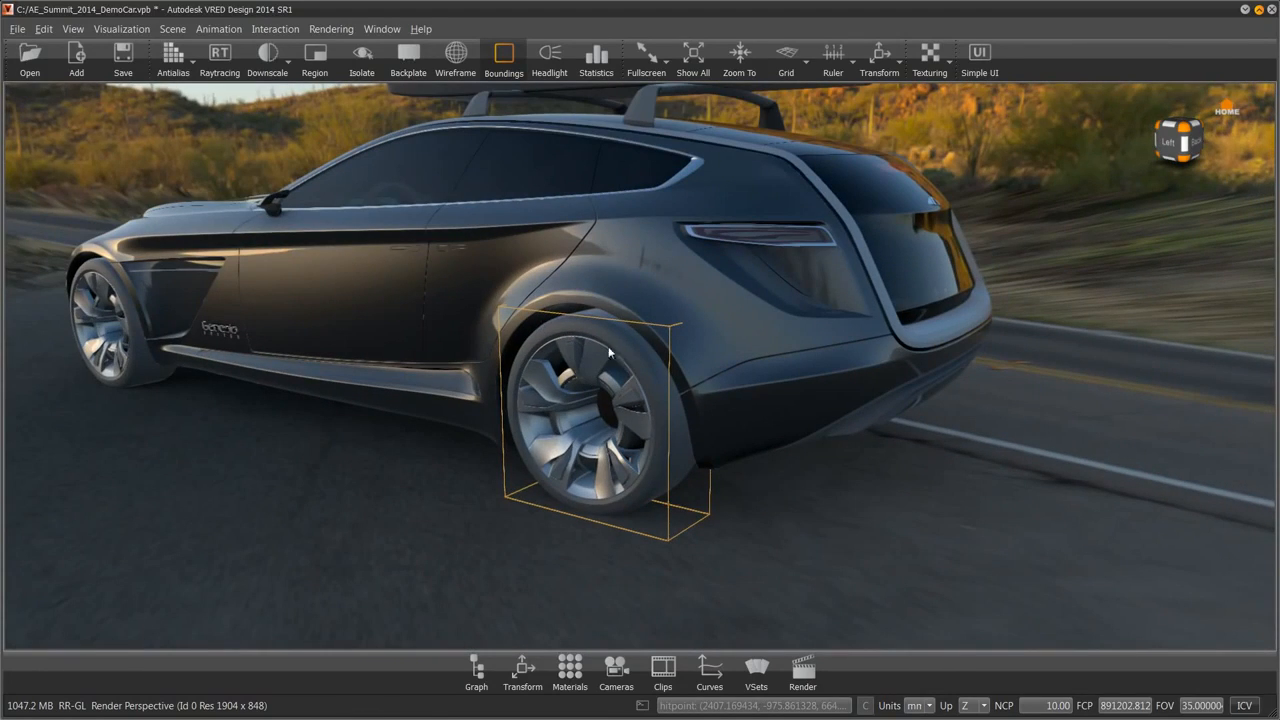
click(362, 55)
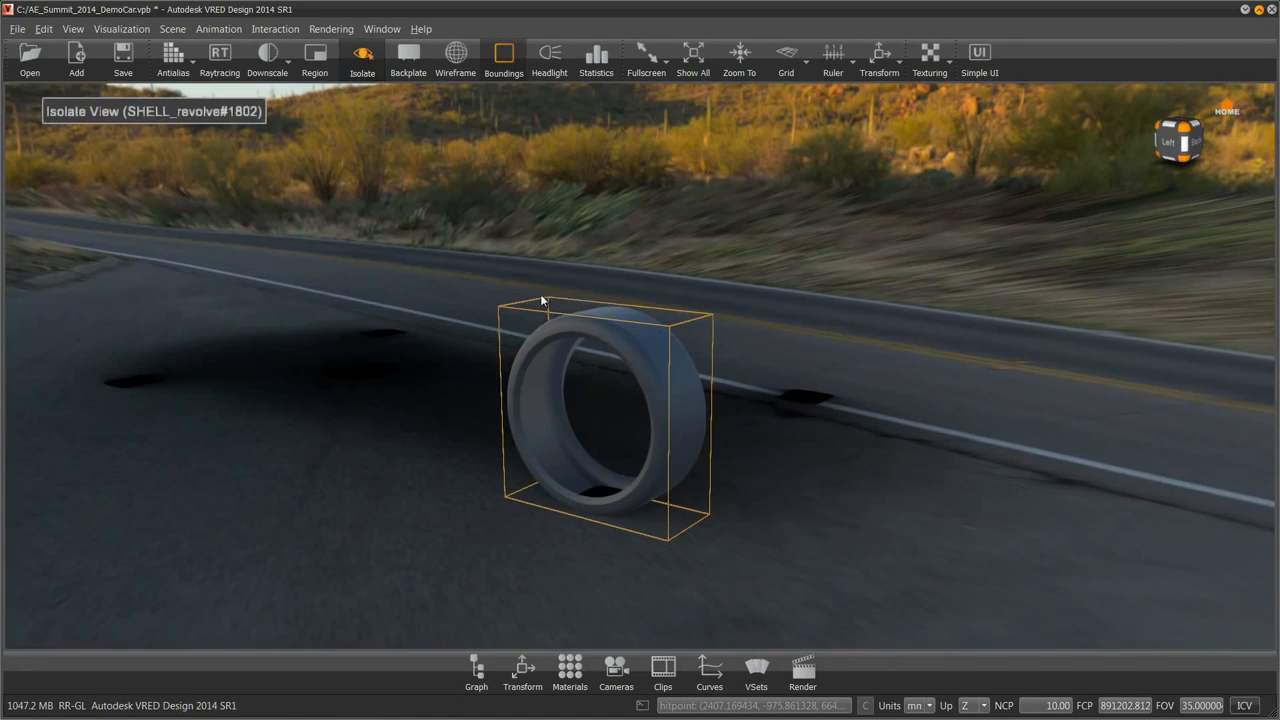
Create a new Tire material and assign it to the isolated tire
right_drag(618, 264, 645, 409)
drag(640, 285, 572, 372)
right_drag(656, 293, 652, 438)
middle_drag(655, 355, 603, 357)
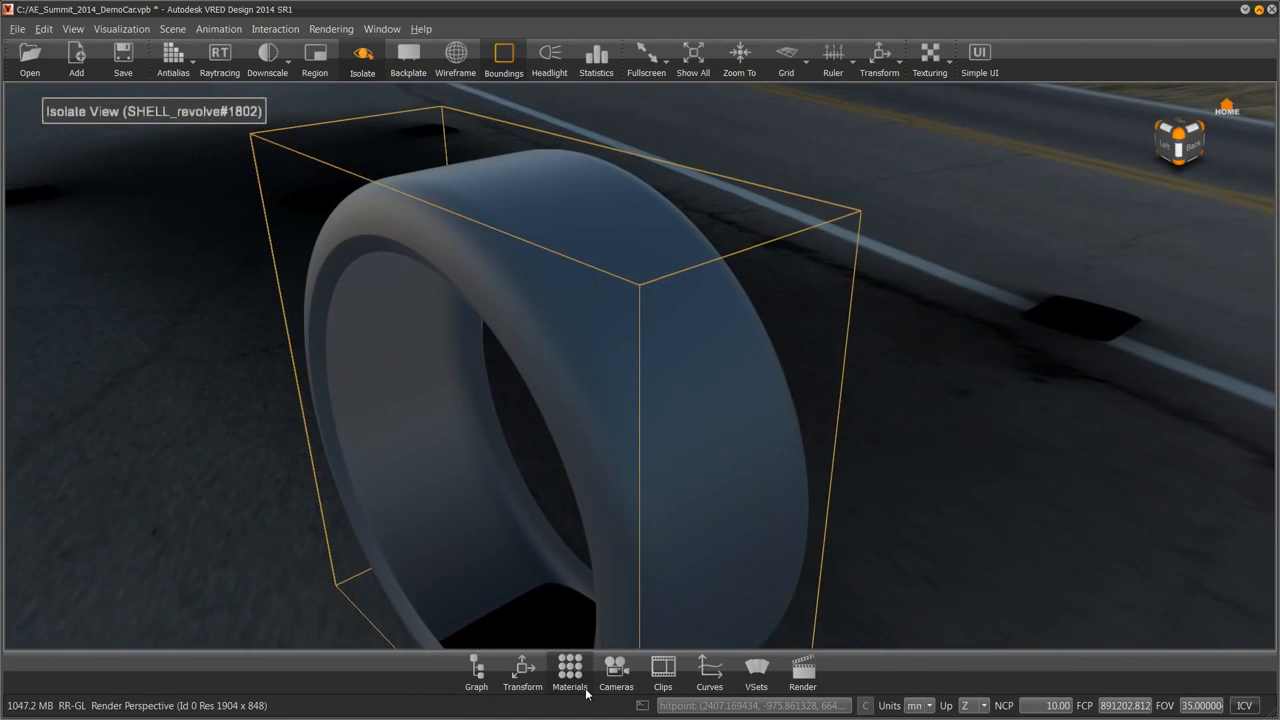
click(572, 669)
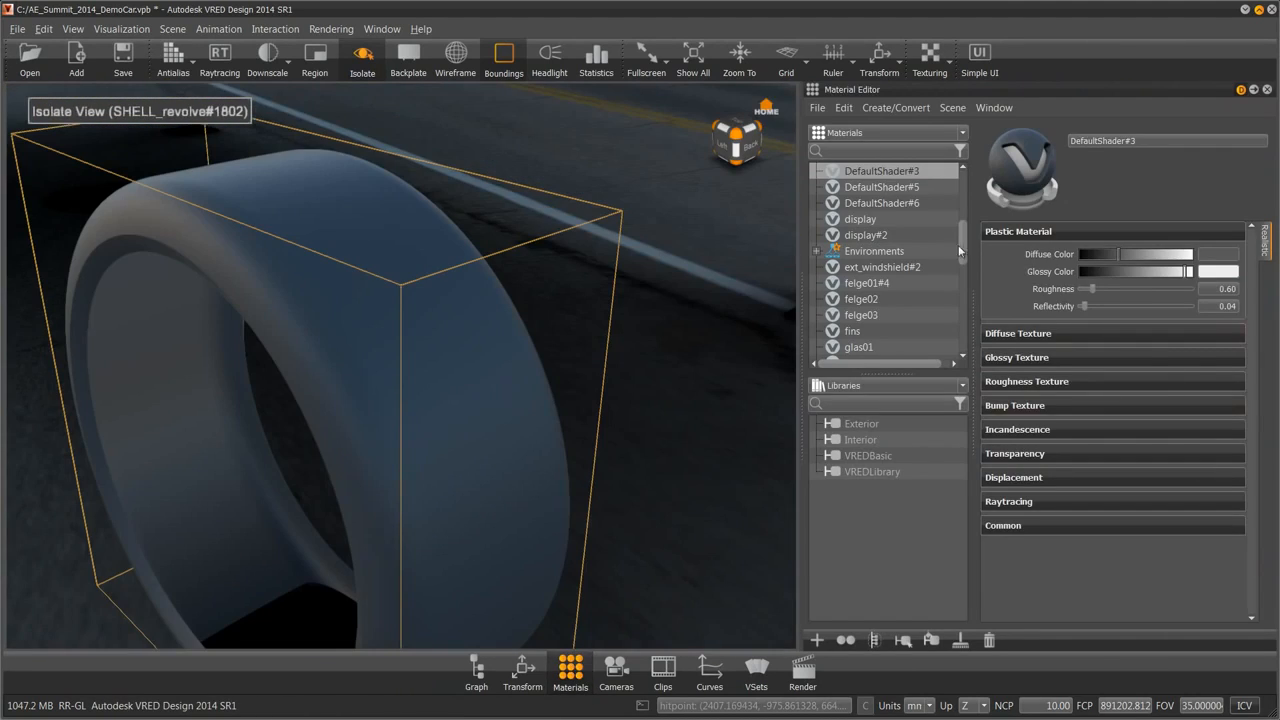
right_click(874, 220)
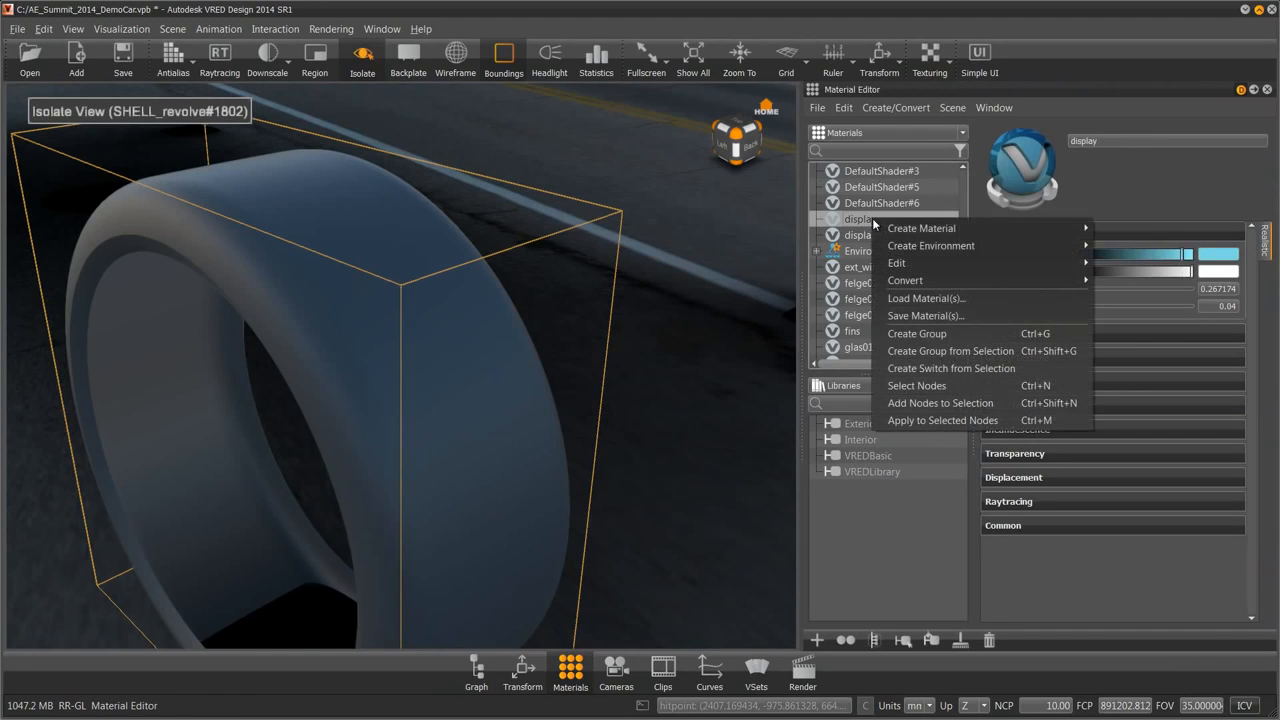
mouse_move(930, 229)
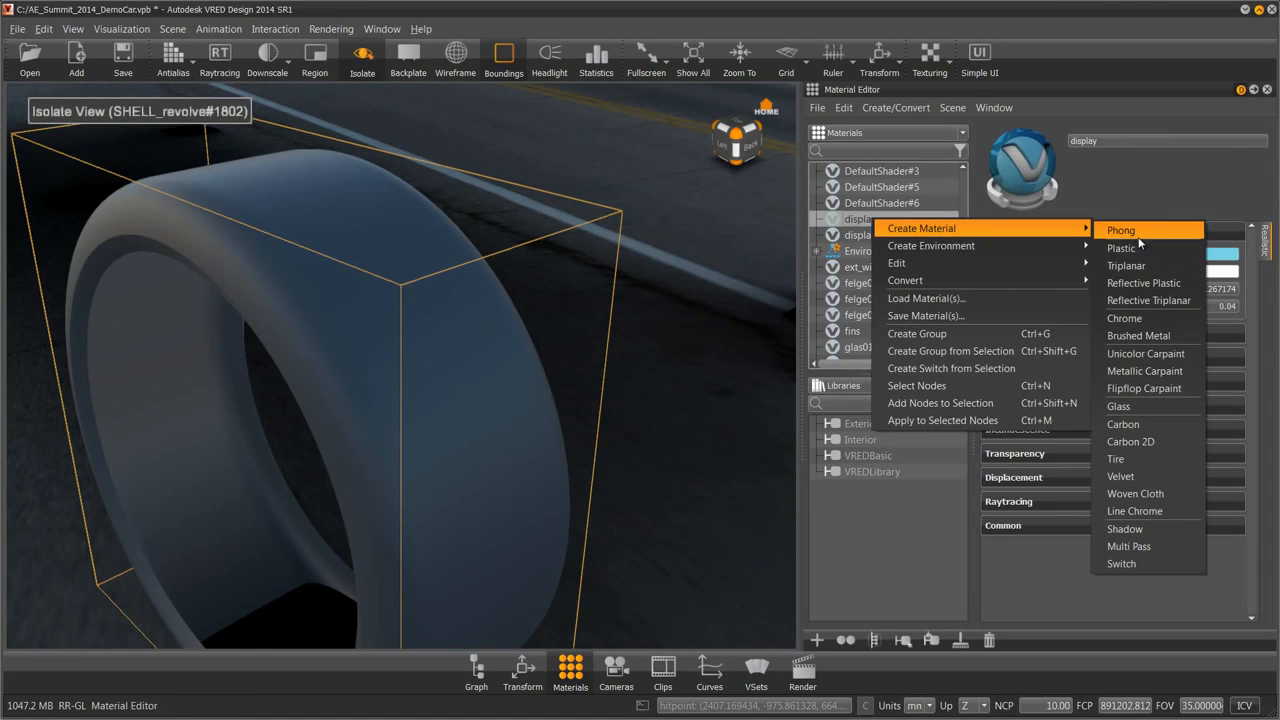
click(1116, 459)
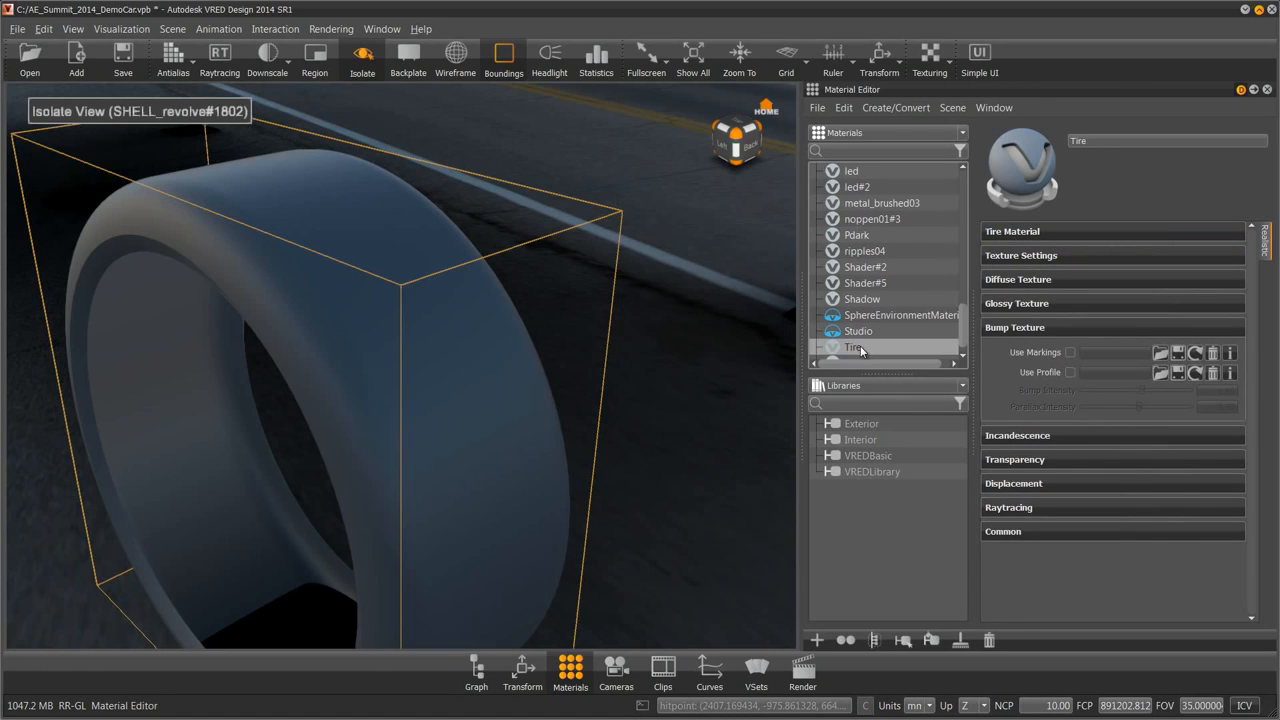
drag(862, 349, 413, 357)
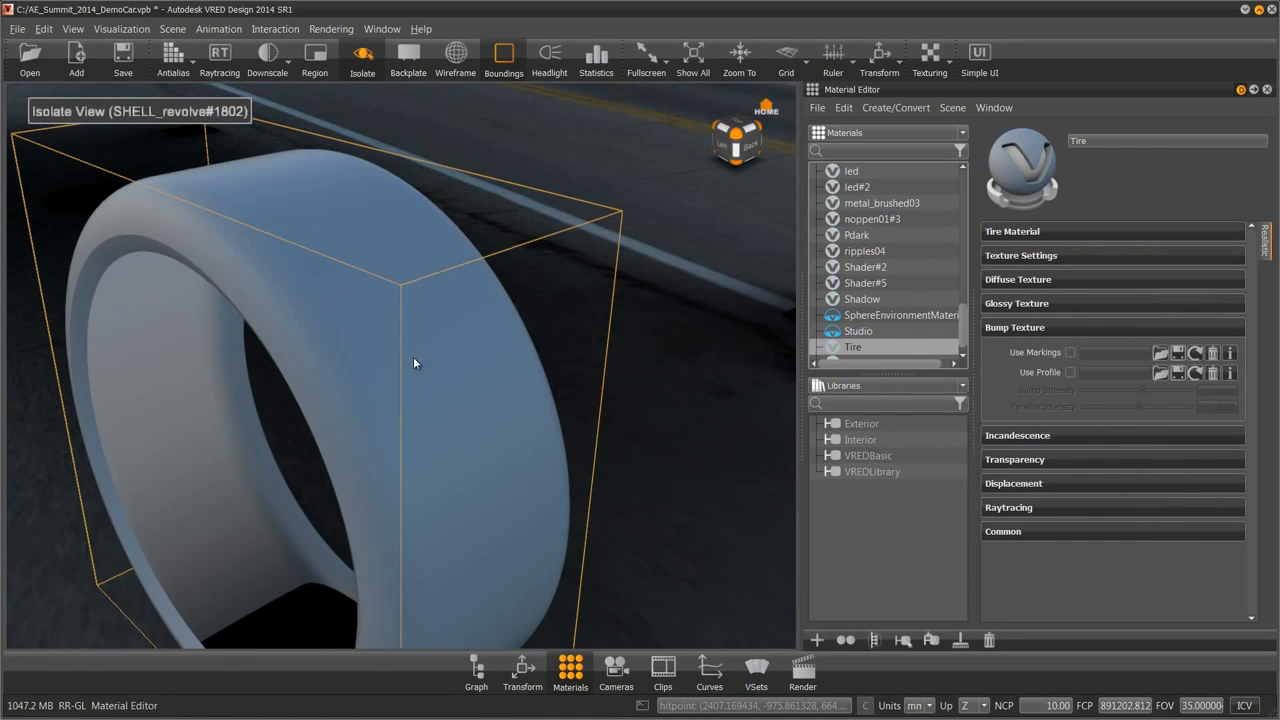
Close the Material Editor, switch to the Textures folder in Windows Explorer and drop VRED_SIDEWALL.jpg onto the isolated tire
click(1268, 90)
drag(1000, 262, 716, 248)
key(alt+Tab)
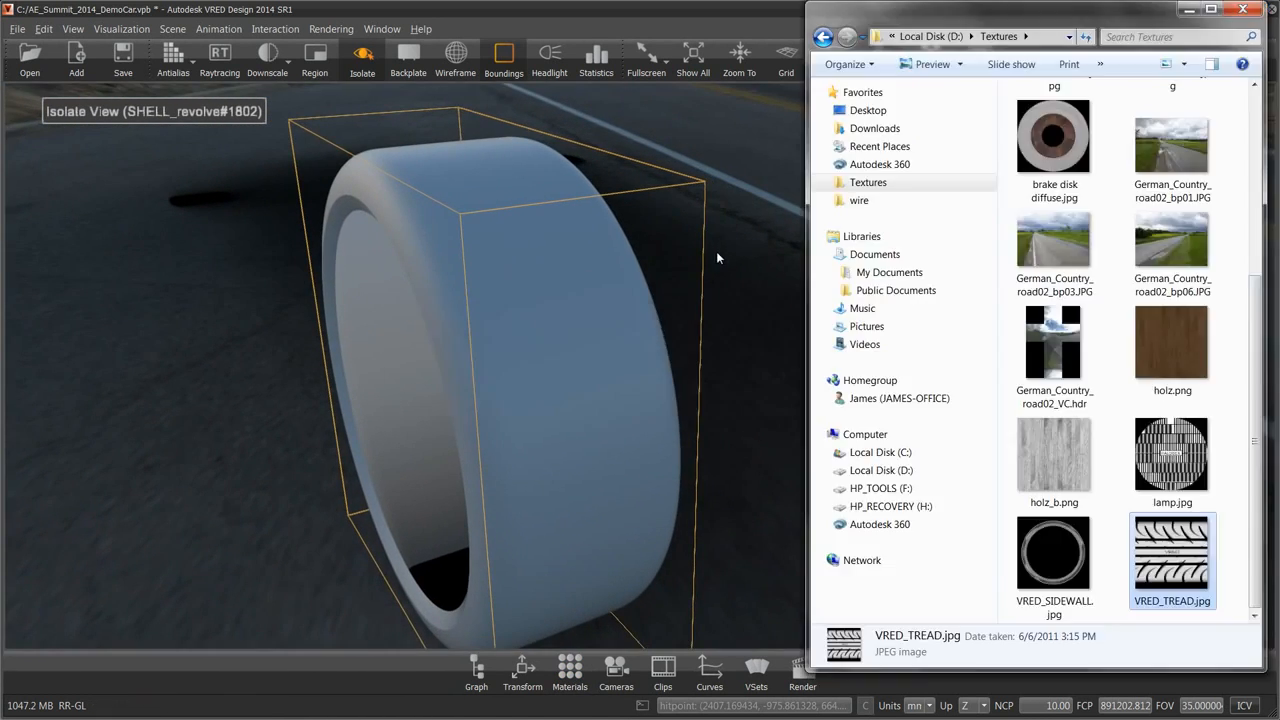
click(1055, 552)
click(1167, 570)
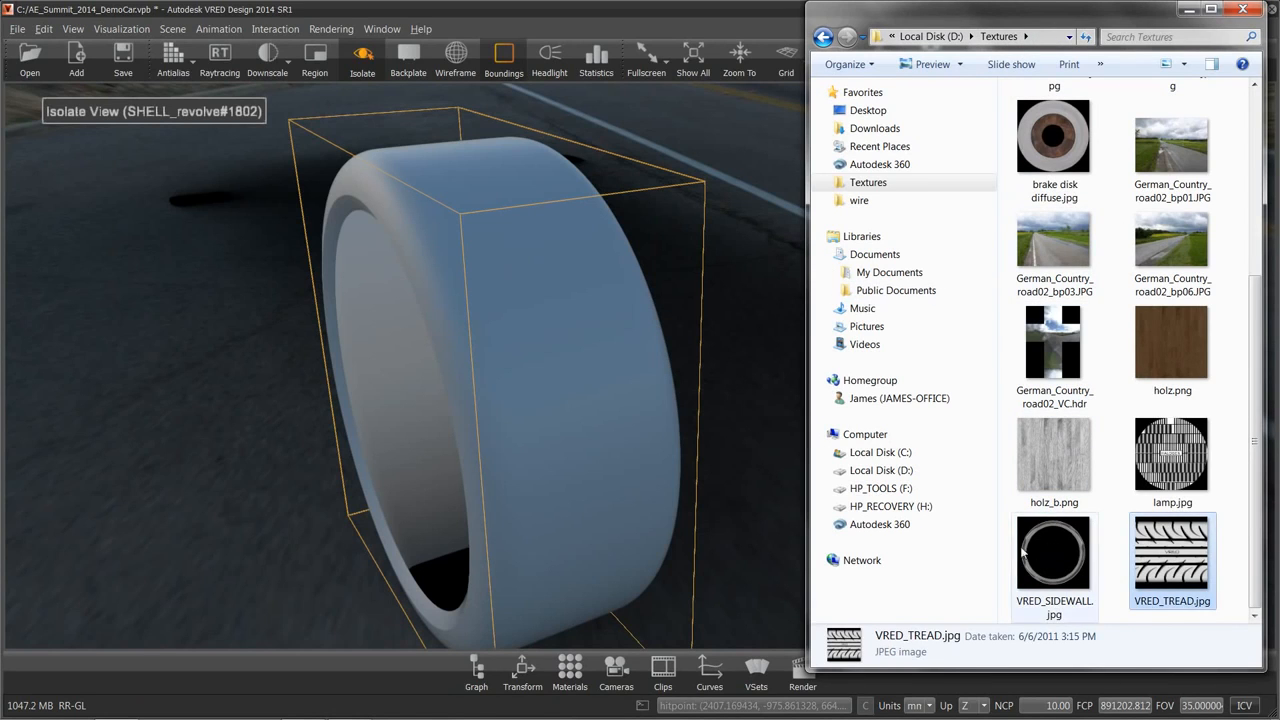
click(1055, 556)
drag(1066, 572, 580, 364)
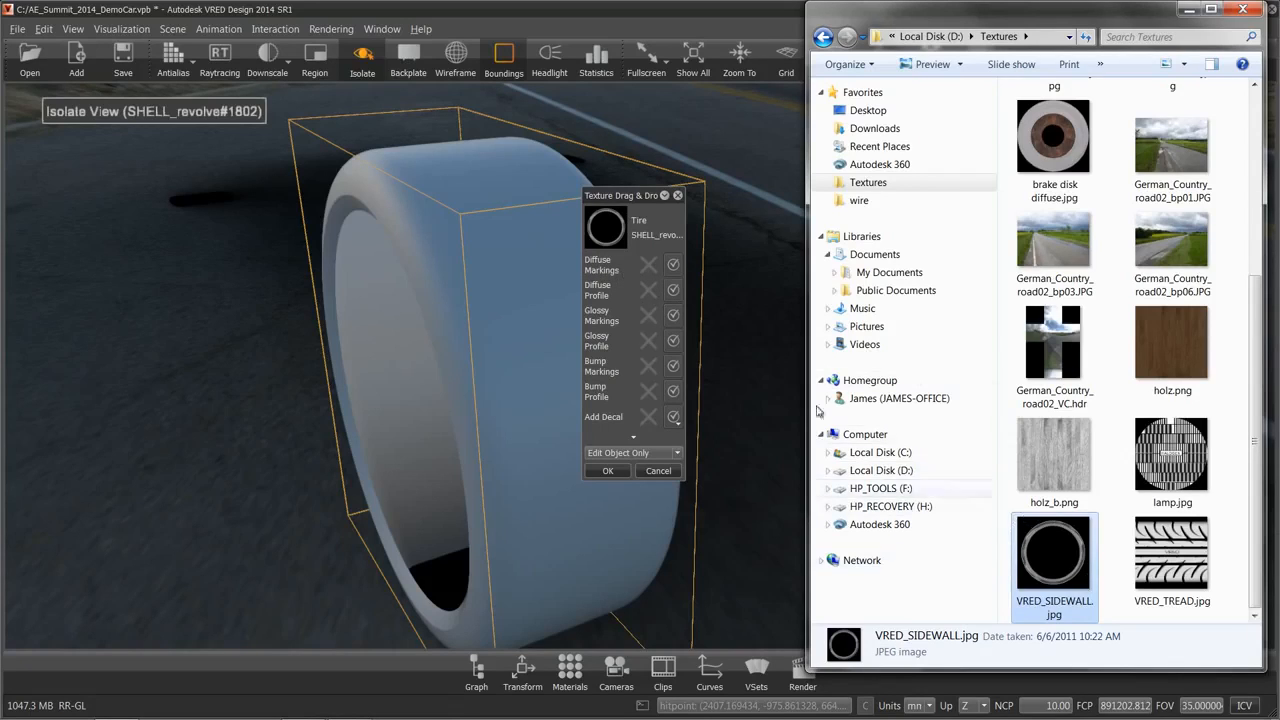
Assign the sidewall image as the tire's Diffuse Markings and Bump Markings textures, for the object only
click(673, 266)
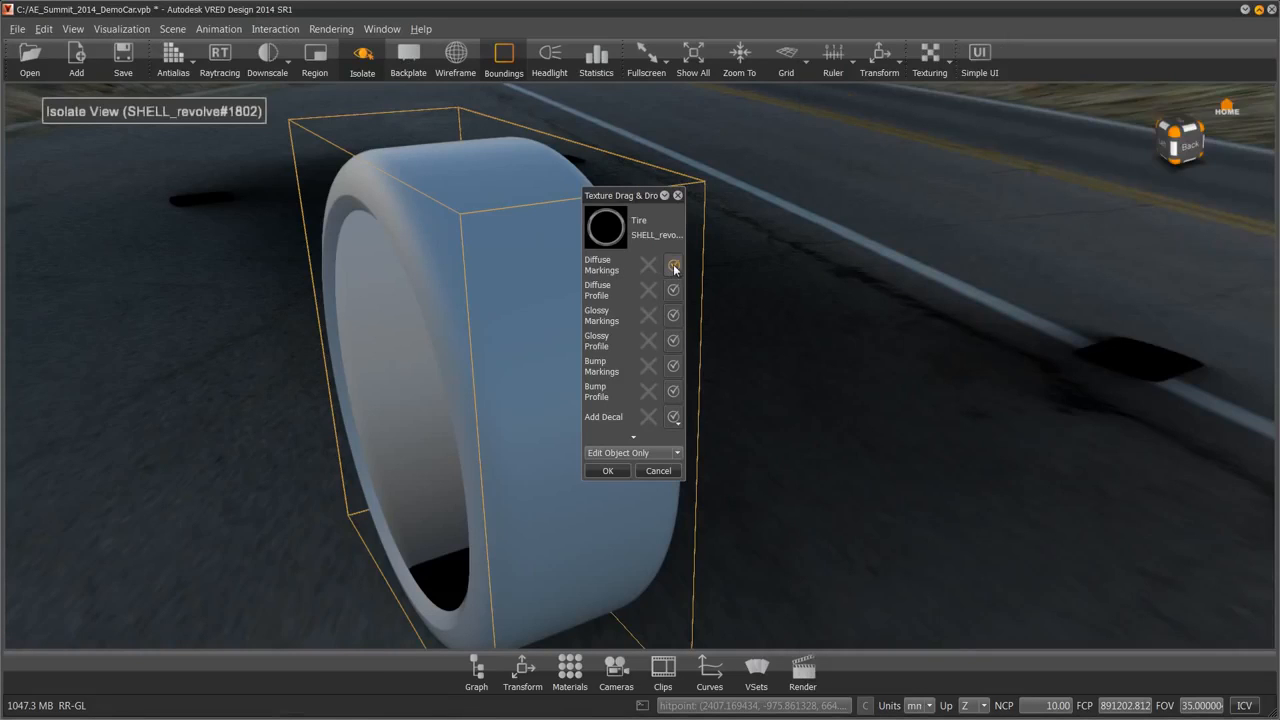
click(674, 392)
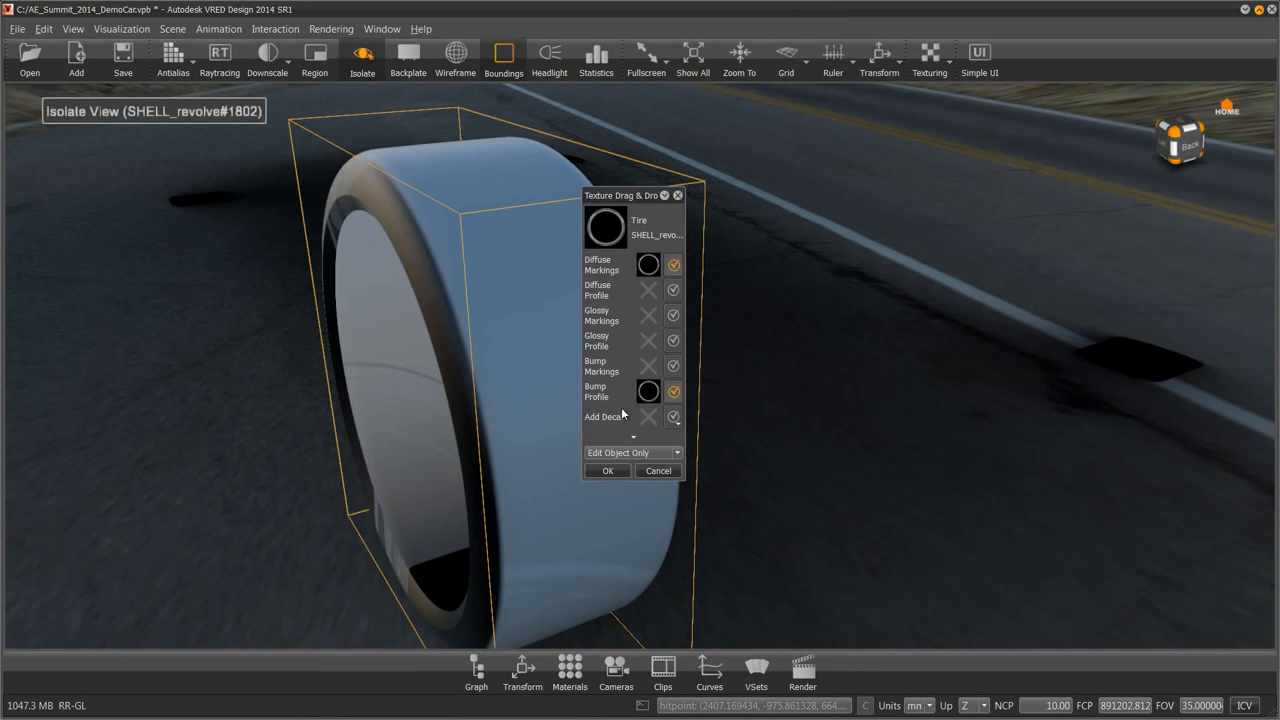
click(674, 394)
click(673, 367)
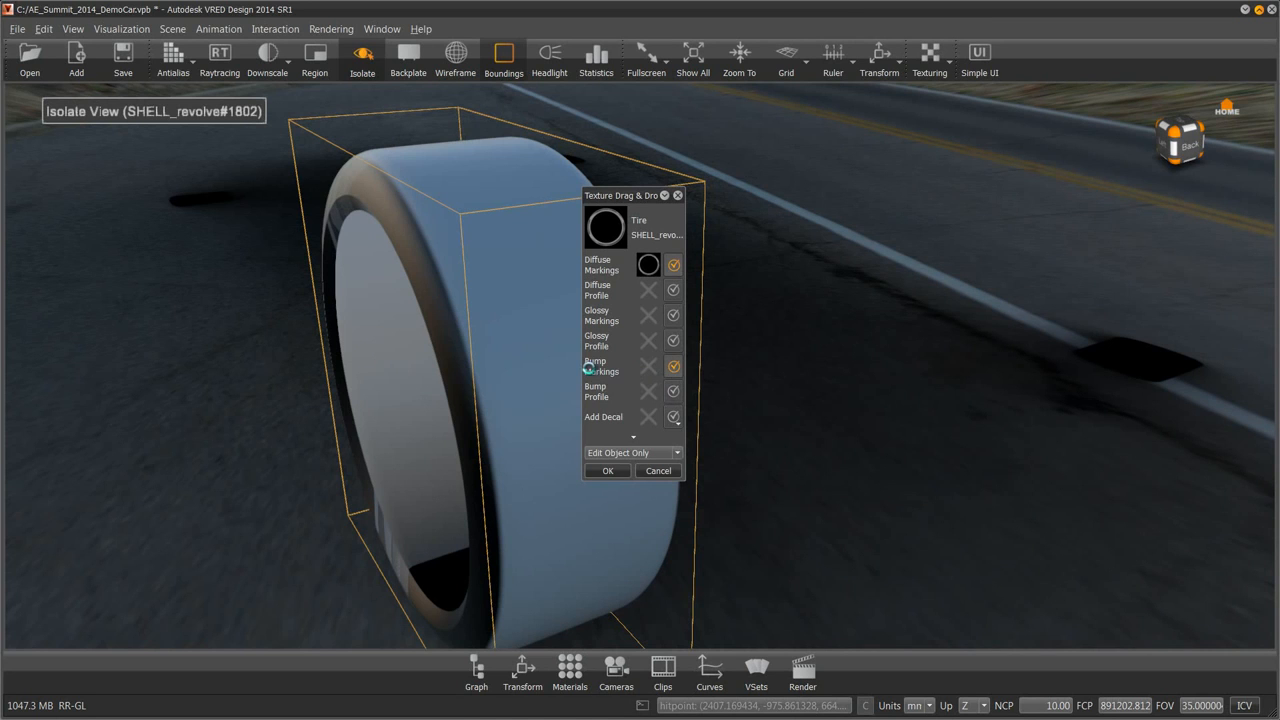
click(608, 471)
Switch back to the Textures folder in Windows Explorer and drop VRED_TREAD.jpg onto the tire
drag(375, 401, 243, 220)
drag(300, 600, 457, 372)
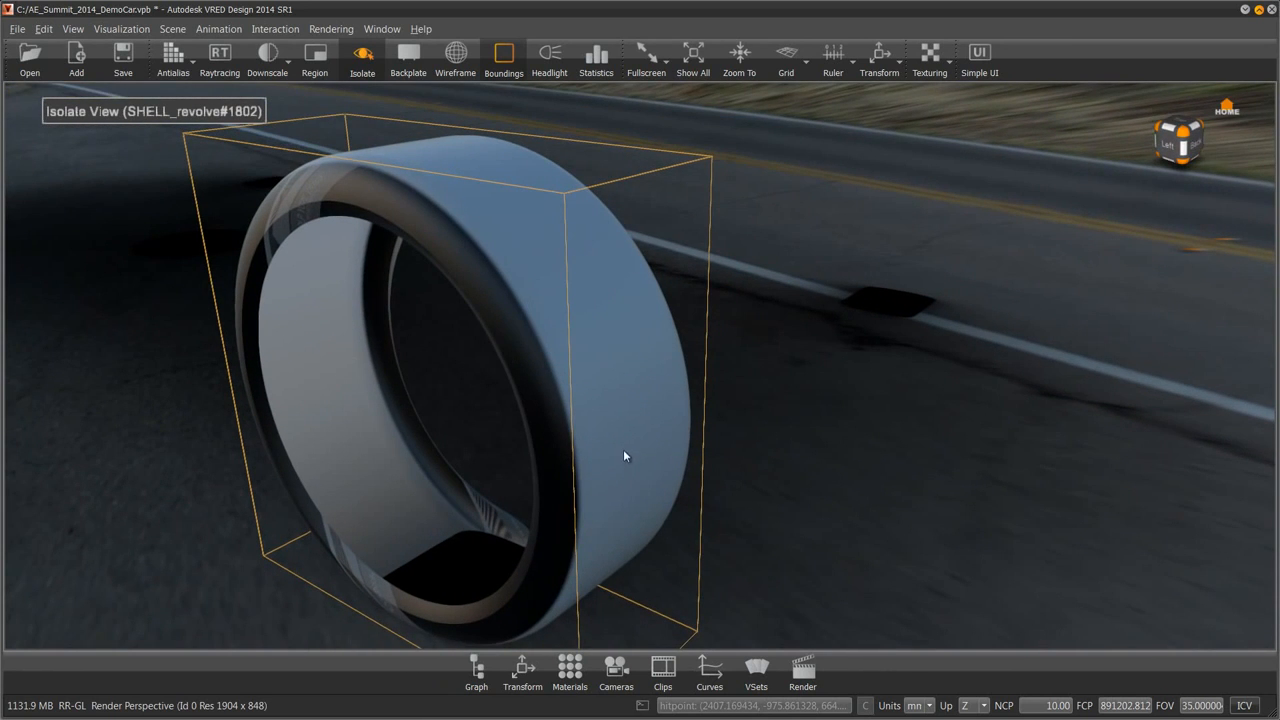
key(alt+Tab)
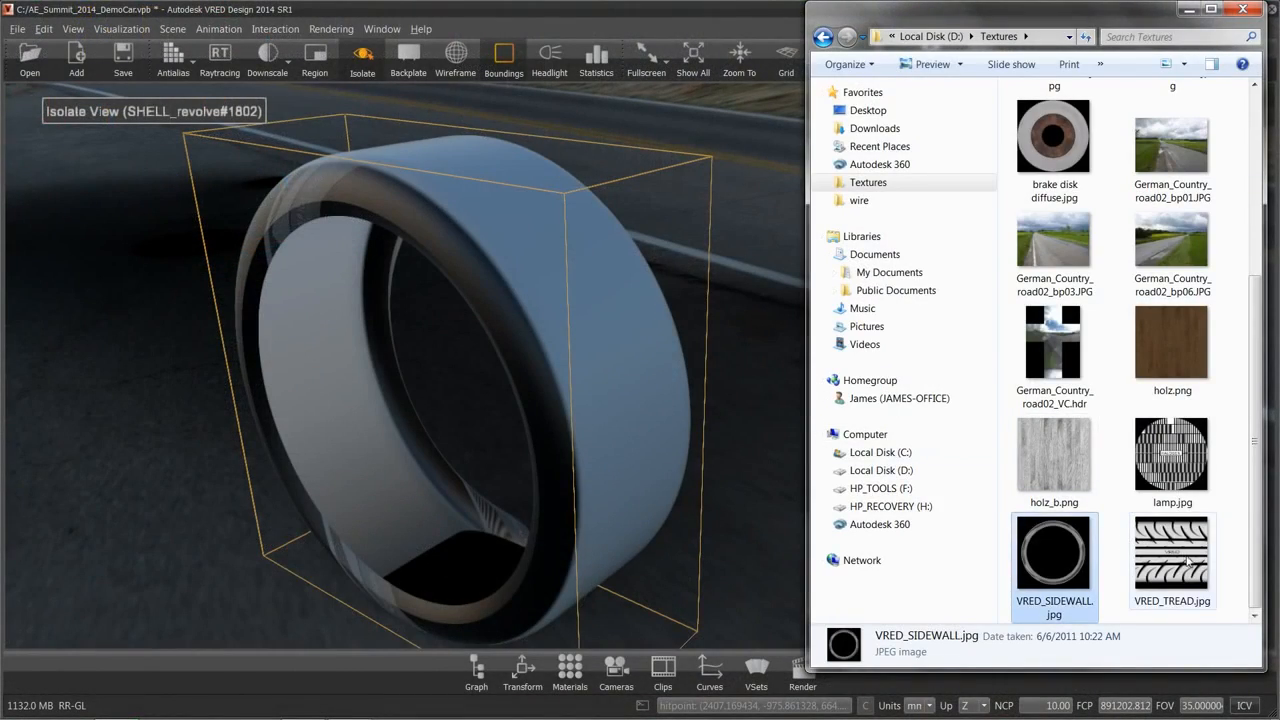
click(1173, 560)
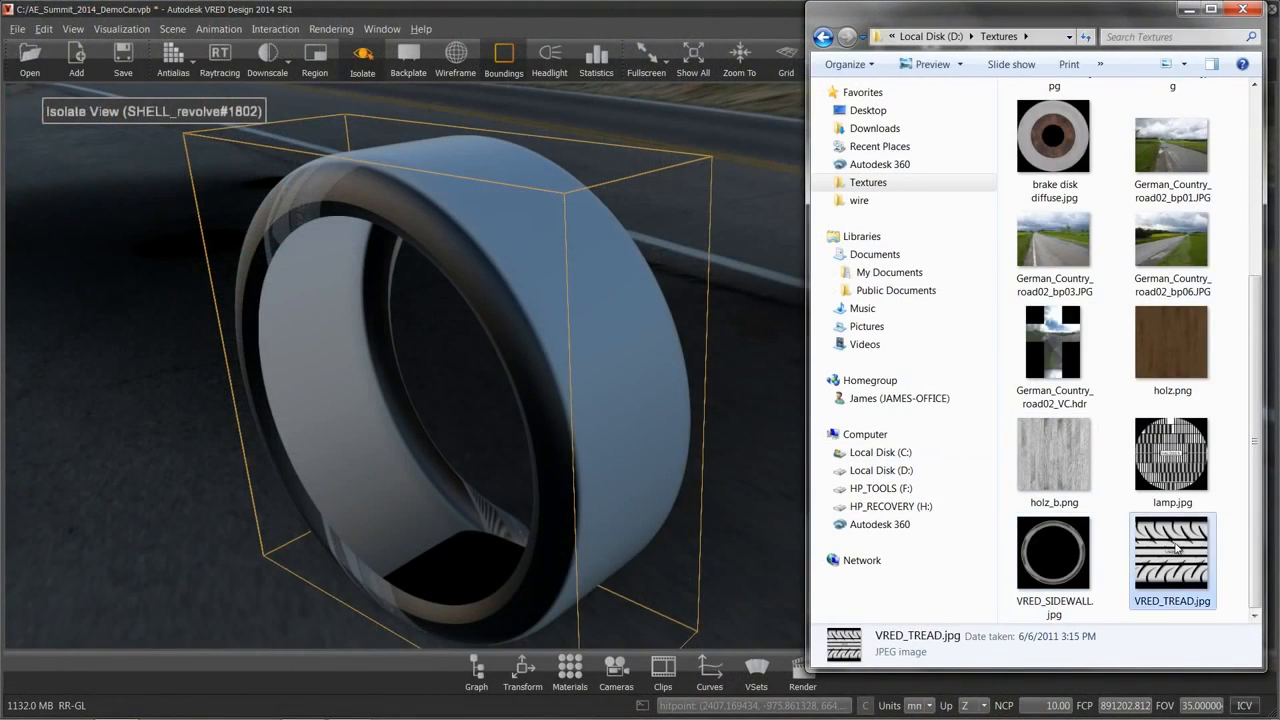
drag(1175, 572, 600, 347)
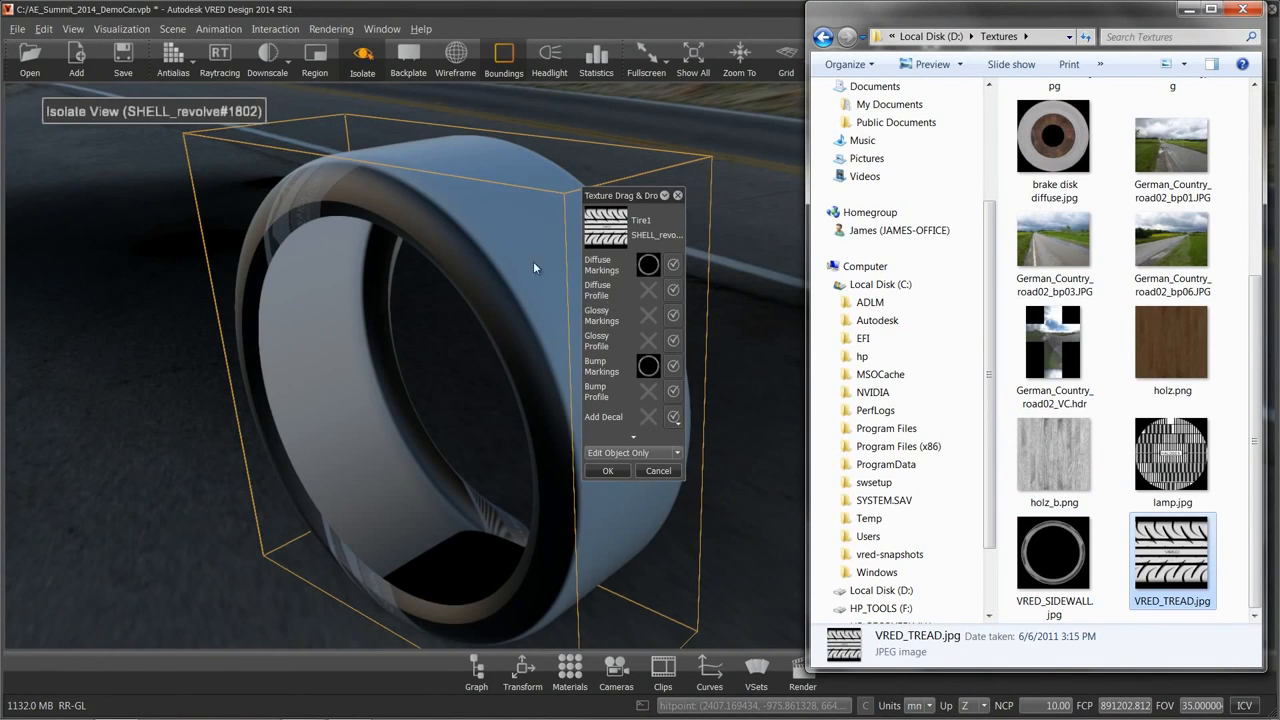
Assign the tread image as the Diffuse Profile and Bump Profile textures with the Edit Material option
click(674, 291)
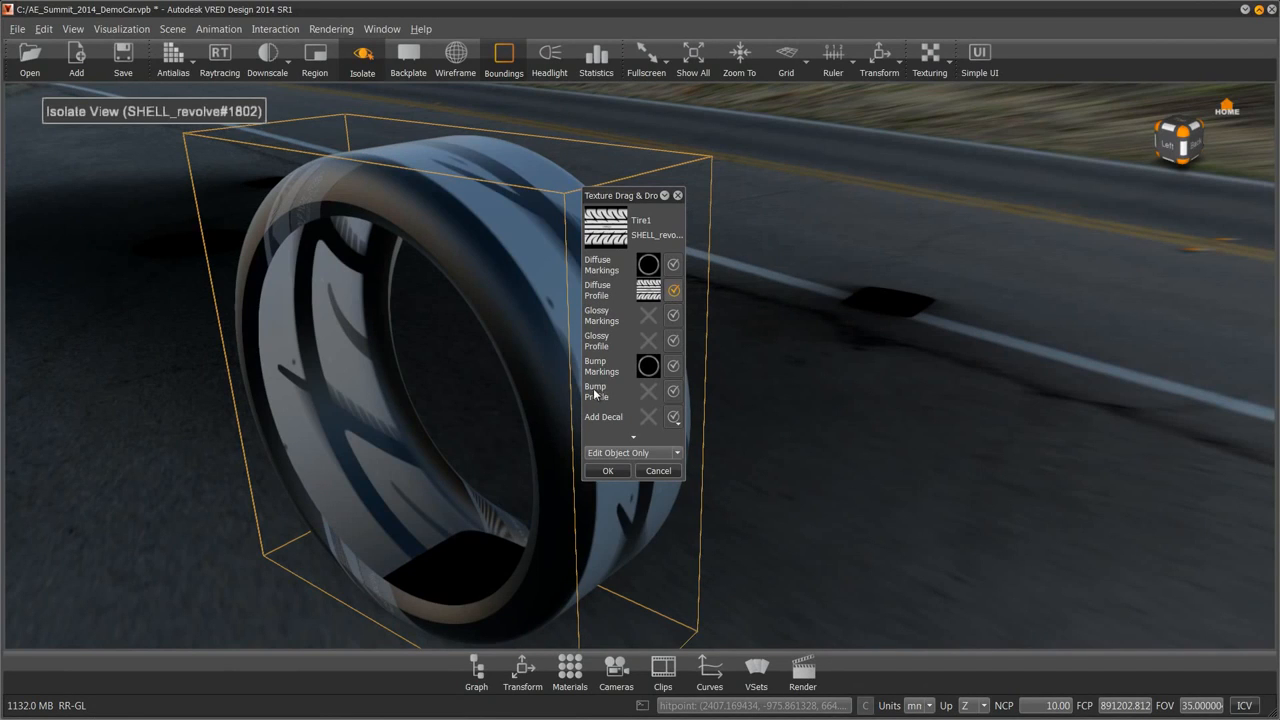
click(674, 391)
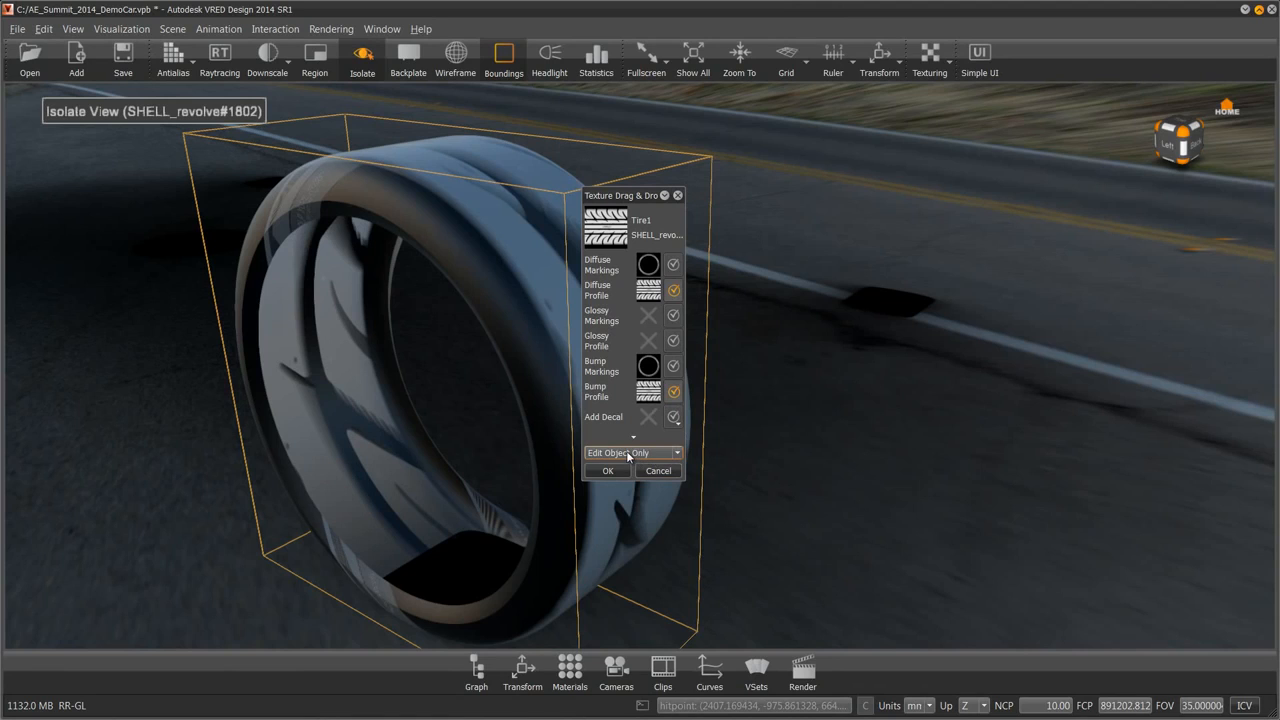
click(628, 453)
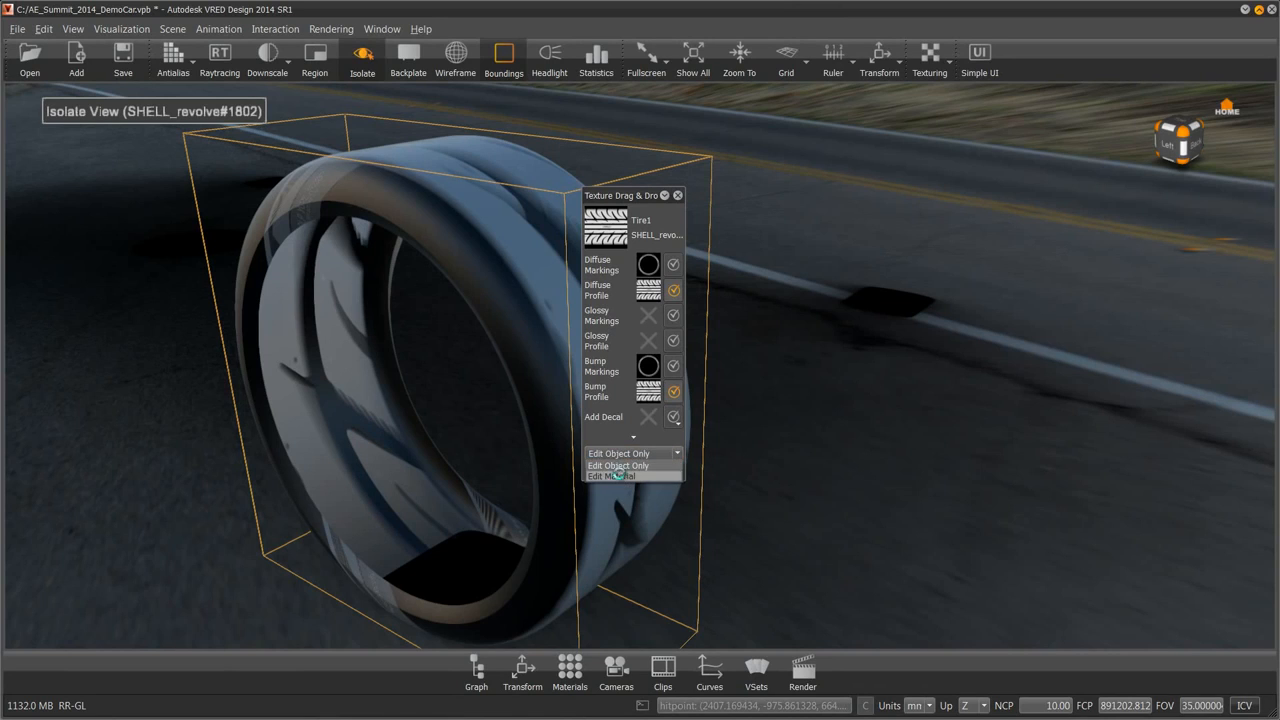
click(620, 474)
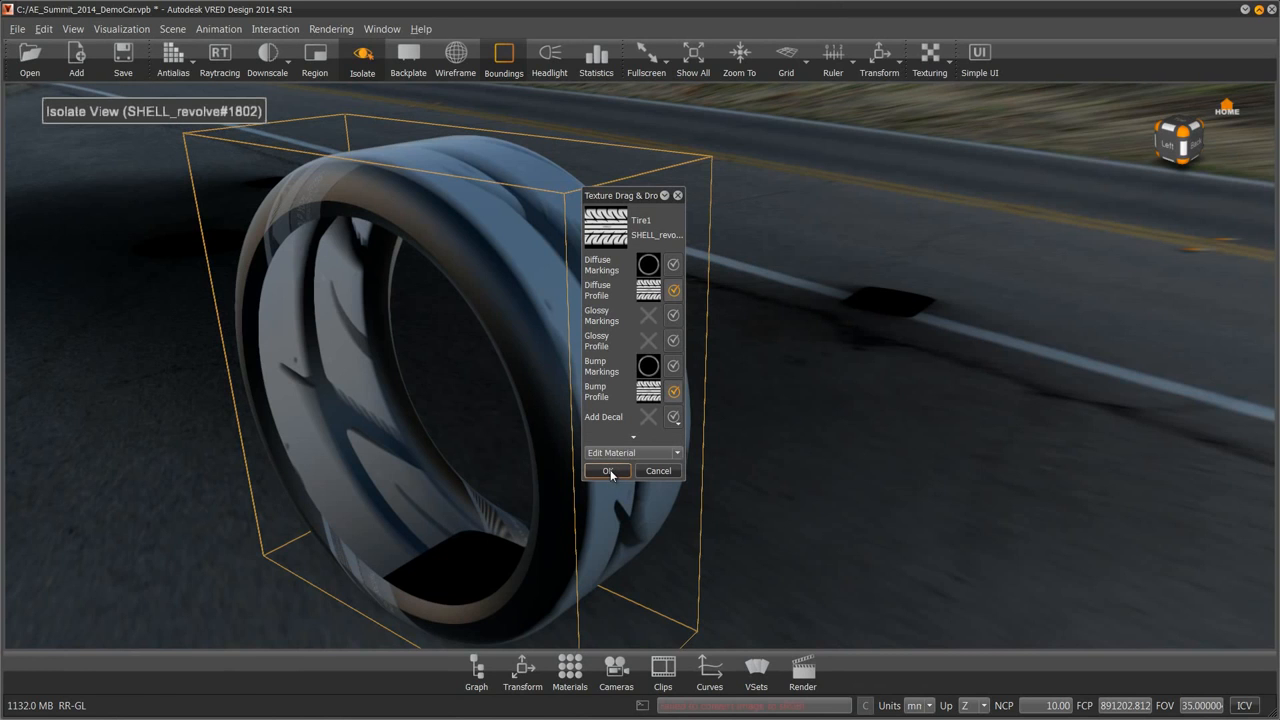
click(610, 474)
Activate texturing for the tire and fit the tire projection to the isolated tire
drag(771, 423, 715, 388)
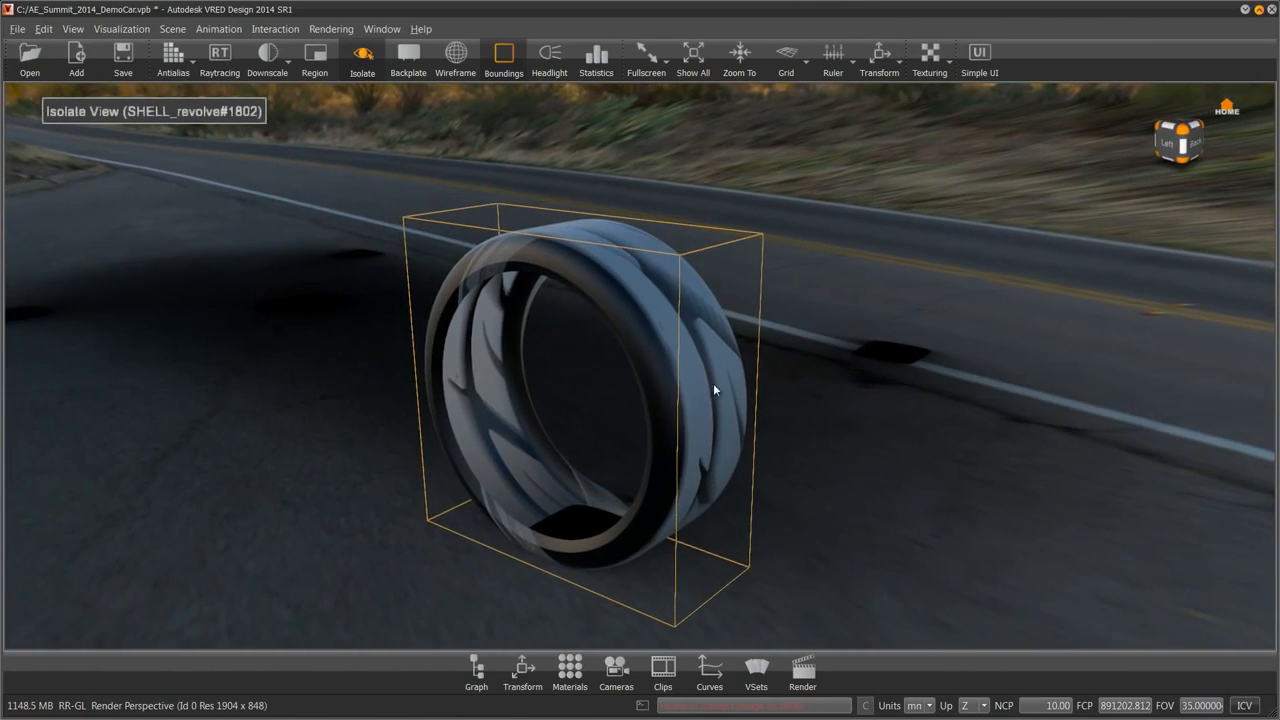
click(932, 62)
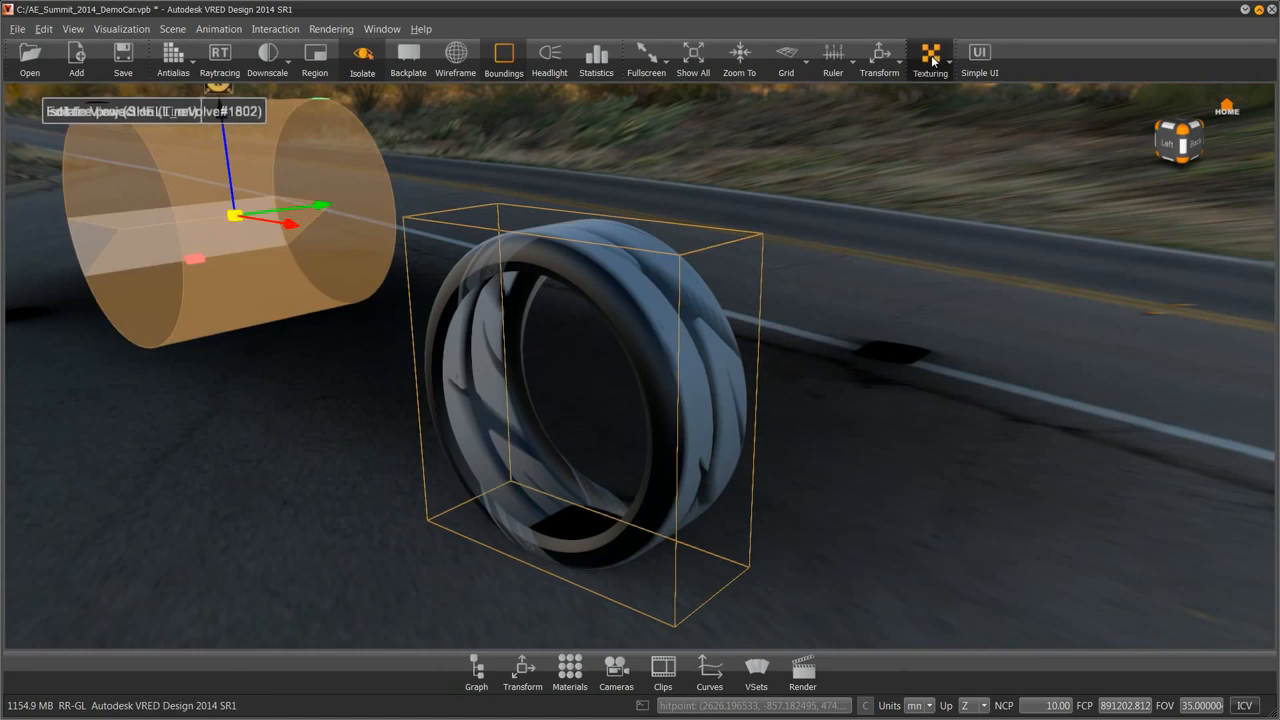
drag(850, 300, 452, 230)
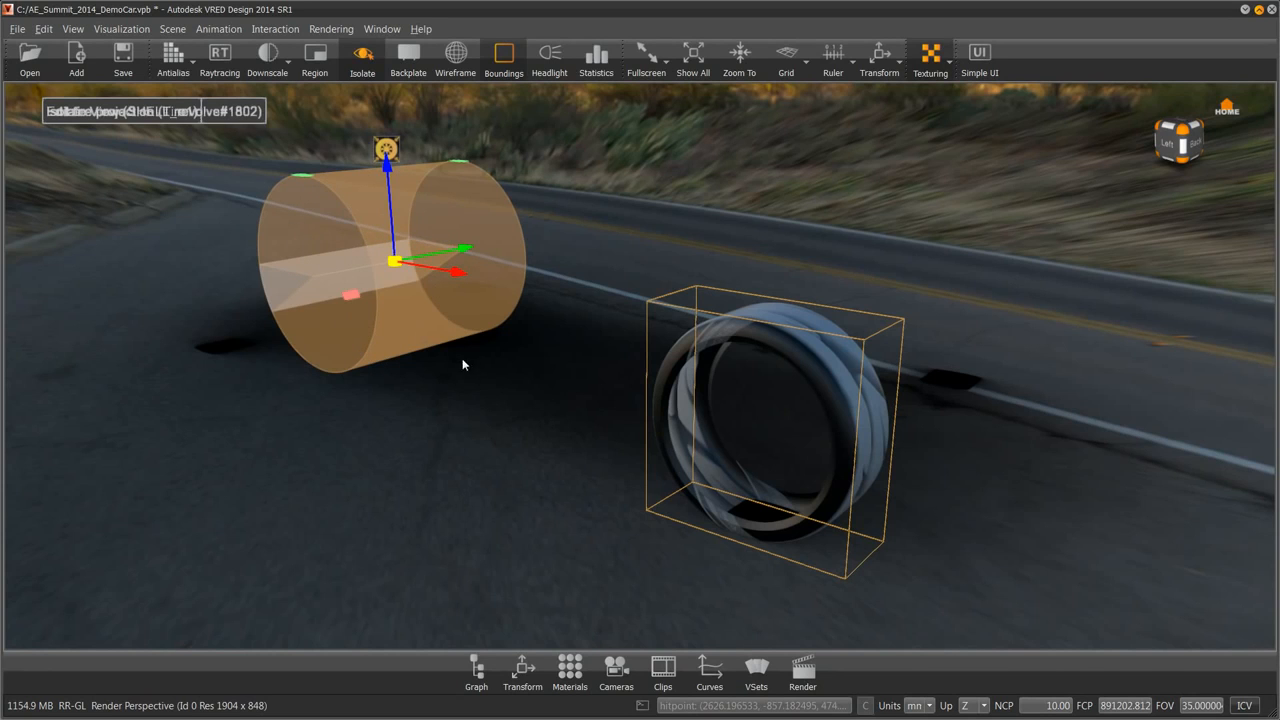
drag(462, 364, 445, 254)
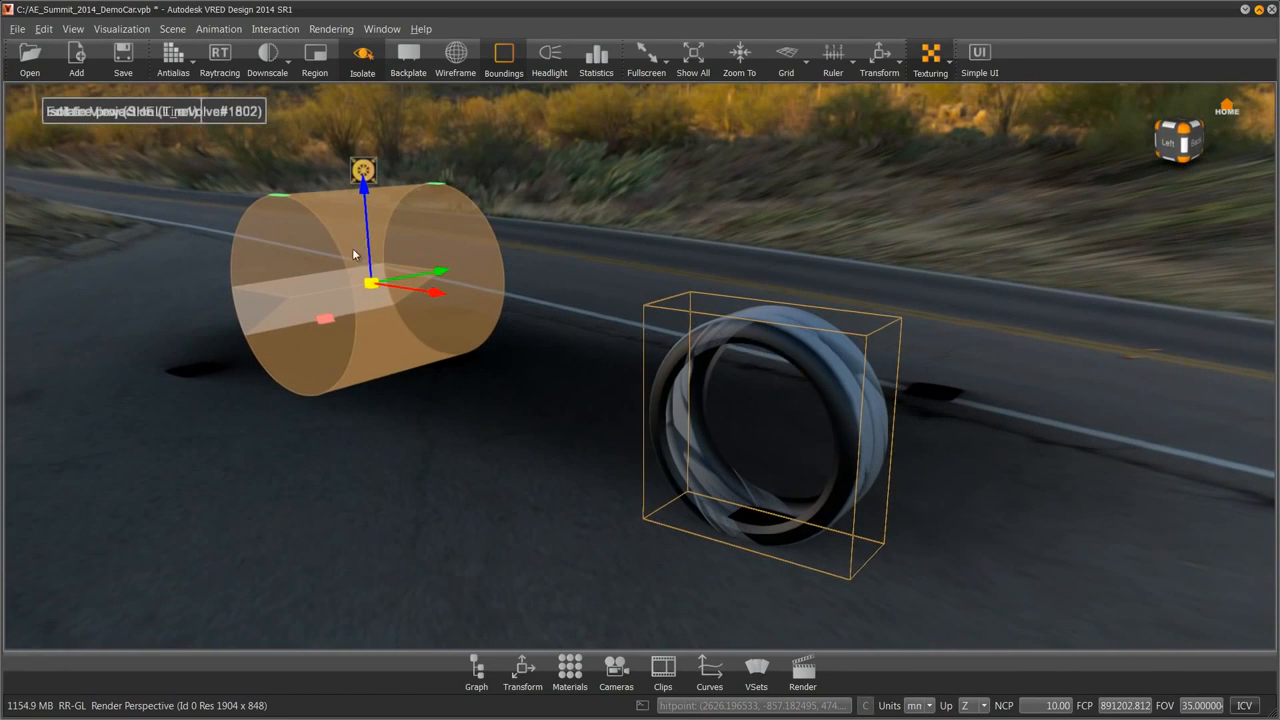
drag(845, 424, 852, 364)
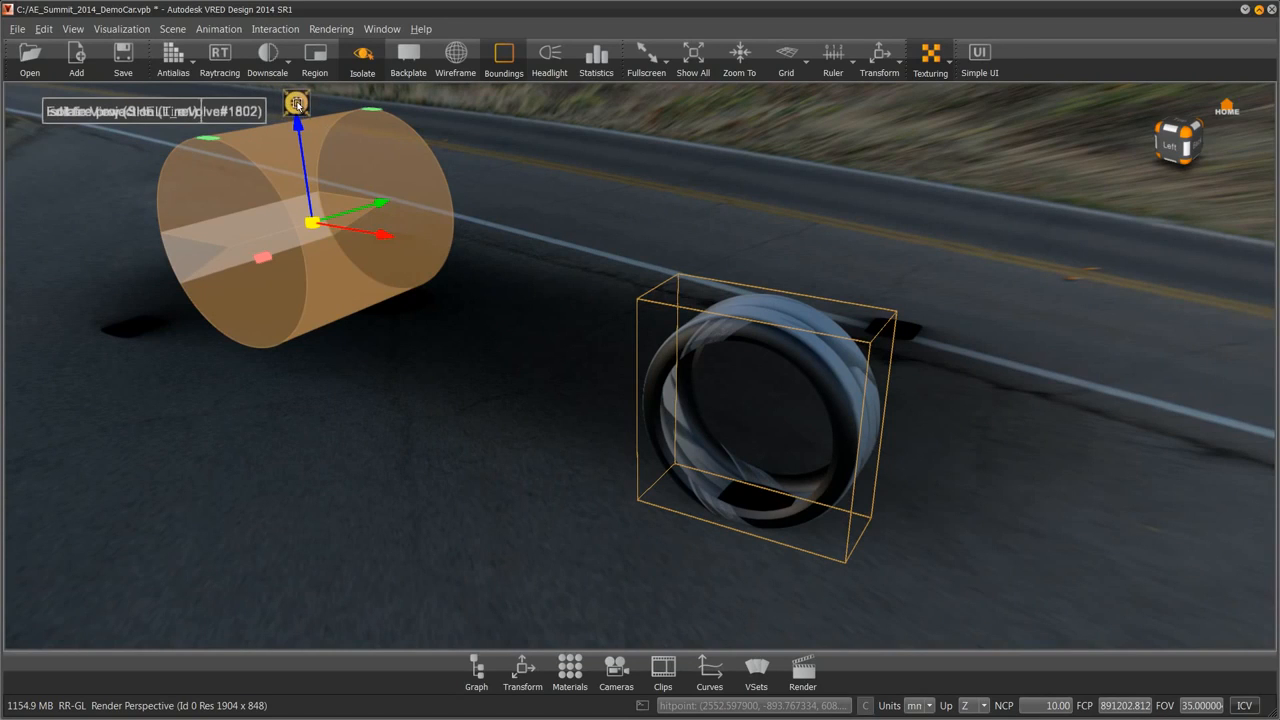
click(297, 103)
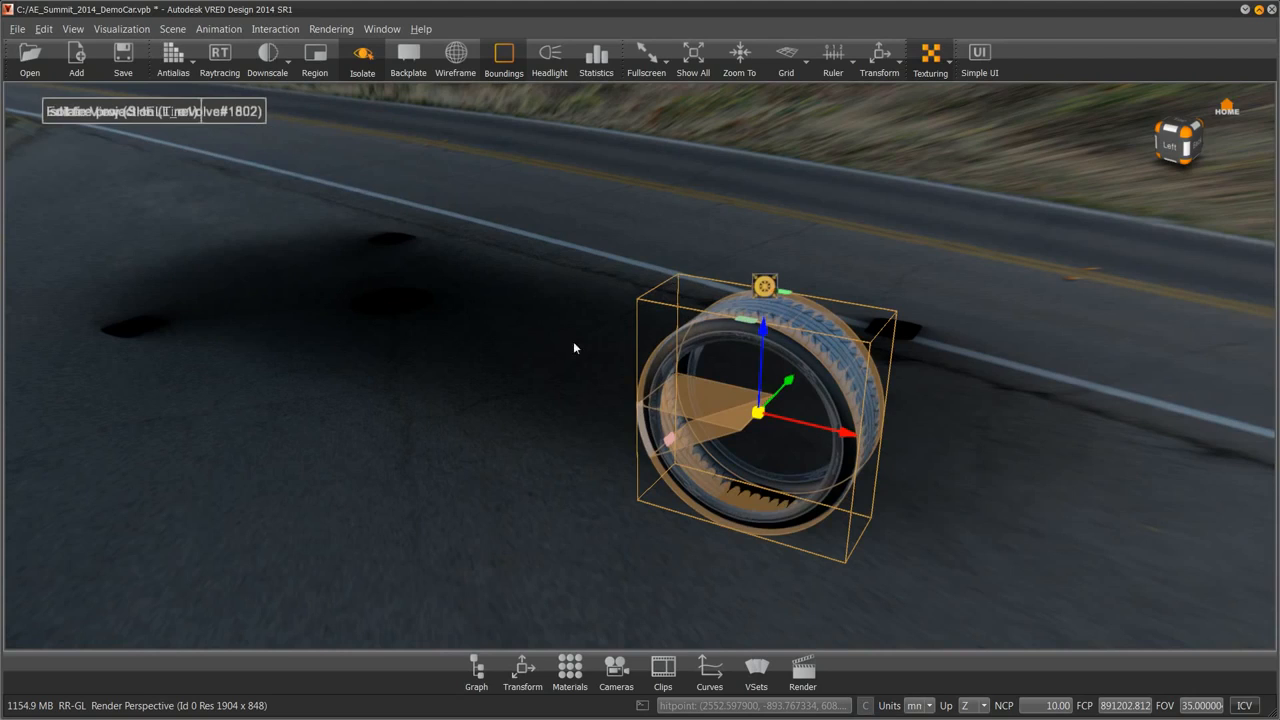
Enlarge the tire projection uniformly from its centre so the sidewall markings line up with the tire's sidewall
alt+drag(828, 466, 1230, 395)
alt+middle_drag(831, 287, 776, 229)
alt+right_drag(900, 500, 846, 309)
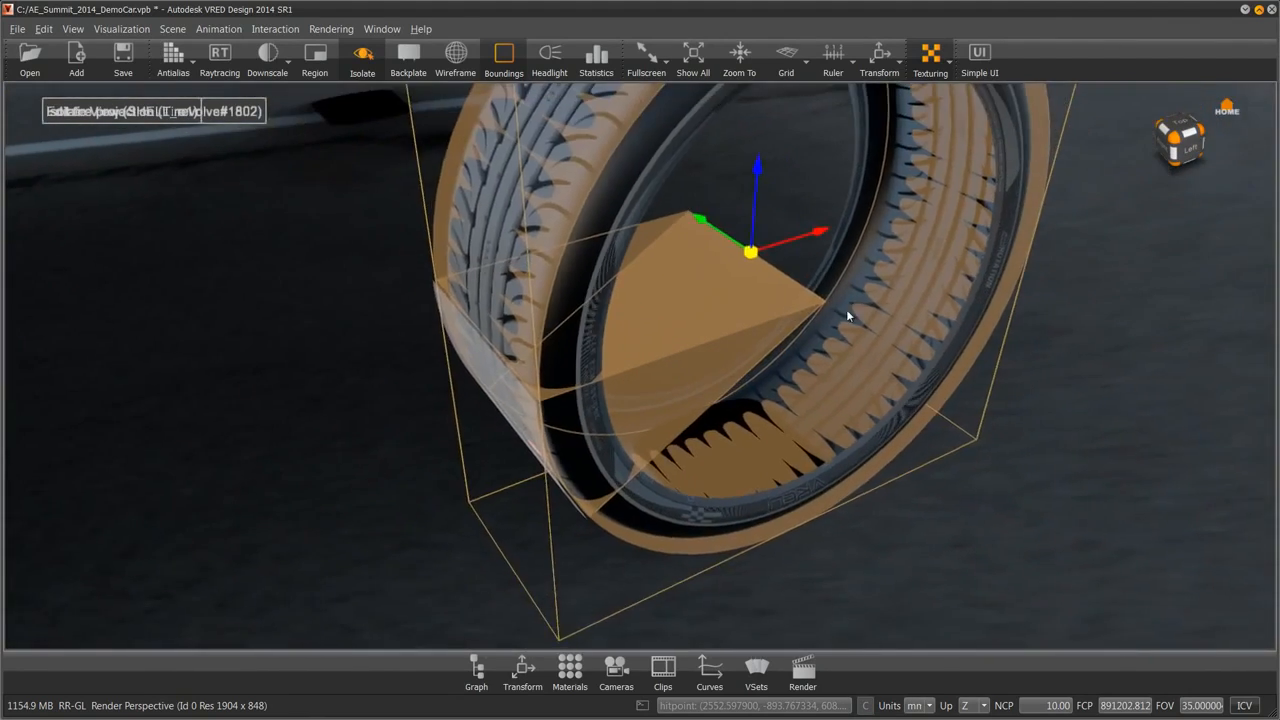
alt+drag(856, 308, 749, 198)
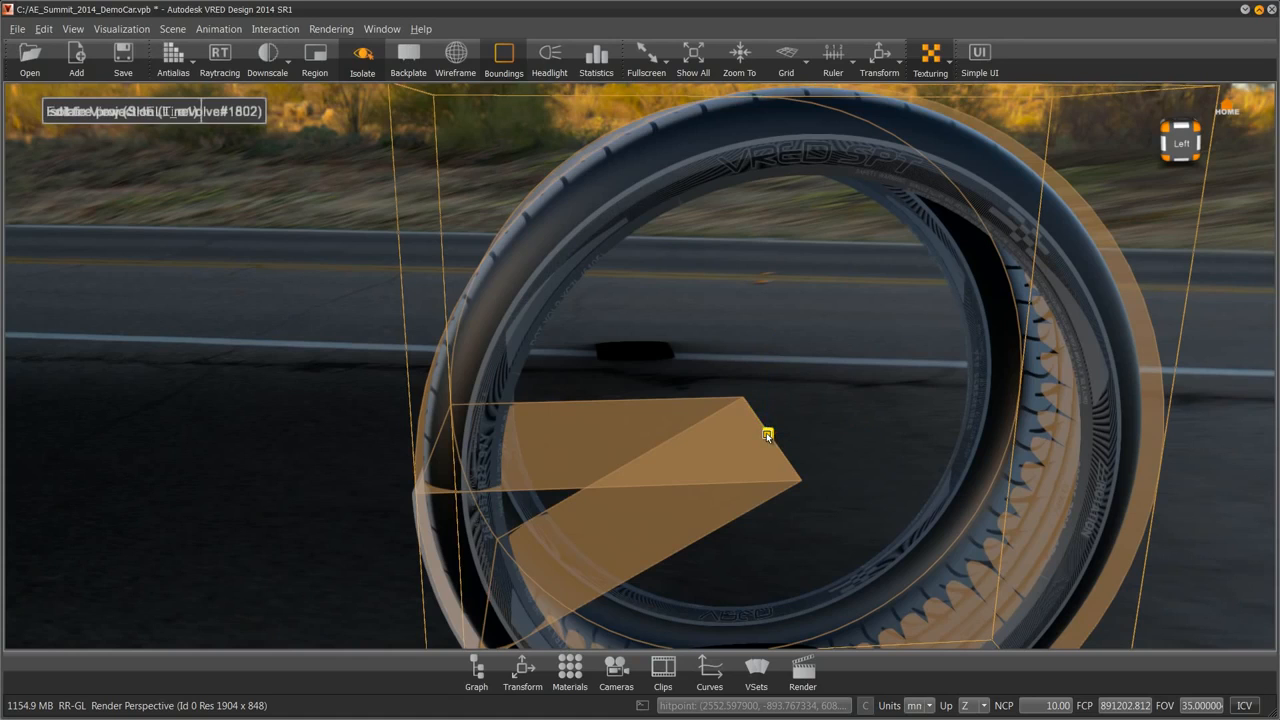
drag(767, 433, 783, 431)
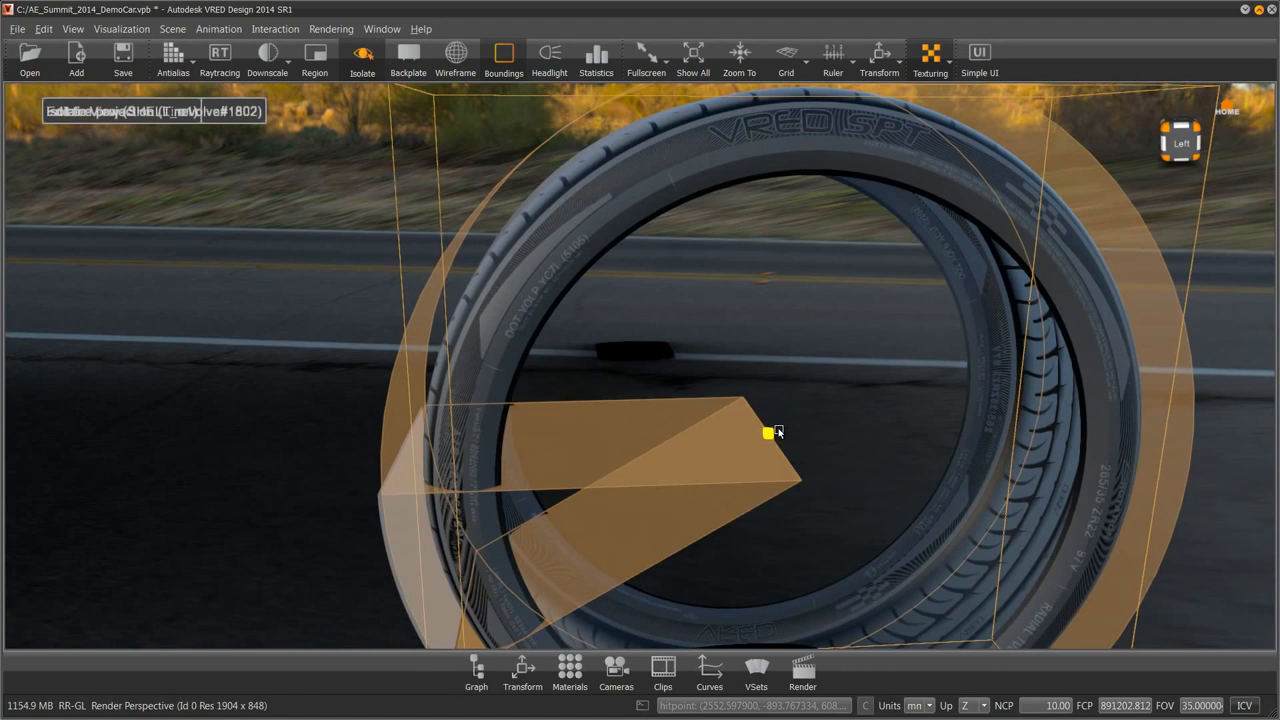
drag(778, 432, 780, 434)
Adjust the transition between tread and sidewall textures with the projection's green handle at the tire shoulder
drag(650, 232, 764, 240)
drag(771, 318, 810, 224)
click(813, 218)
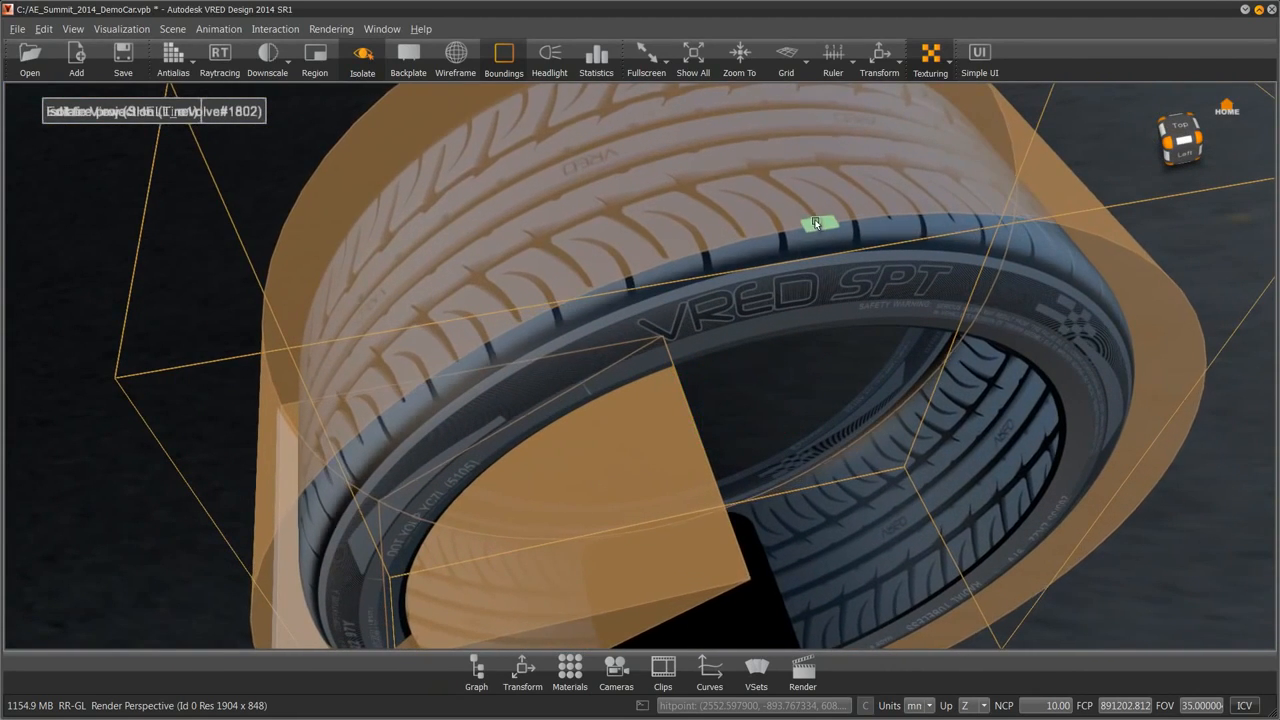
mouse_move(815, 211)
mouse_down()
mouse_move(812, 201)
mouse_move(817, 219)
mouse_up()
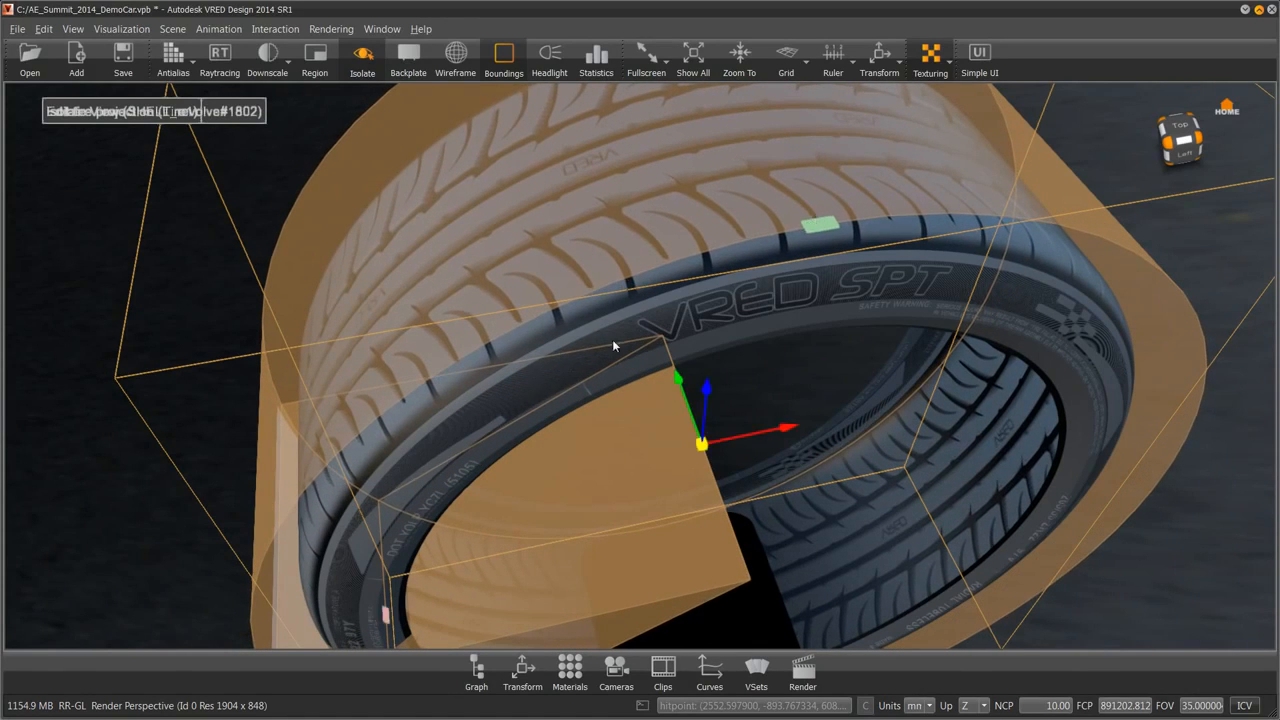
Adjust the tread texture's repetition around the tire with the projection's pink handle on the tread surface
mouse_move(613, 341)
mouse_down()
mouse_move(667, 361)
mouse_move(780, 297)
mouse_move(769, 307)
mouse_move(817, 420)
mouse_up()
scroll(769, 312, down, 5)
middle_drag(817, 420, 817, 178)
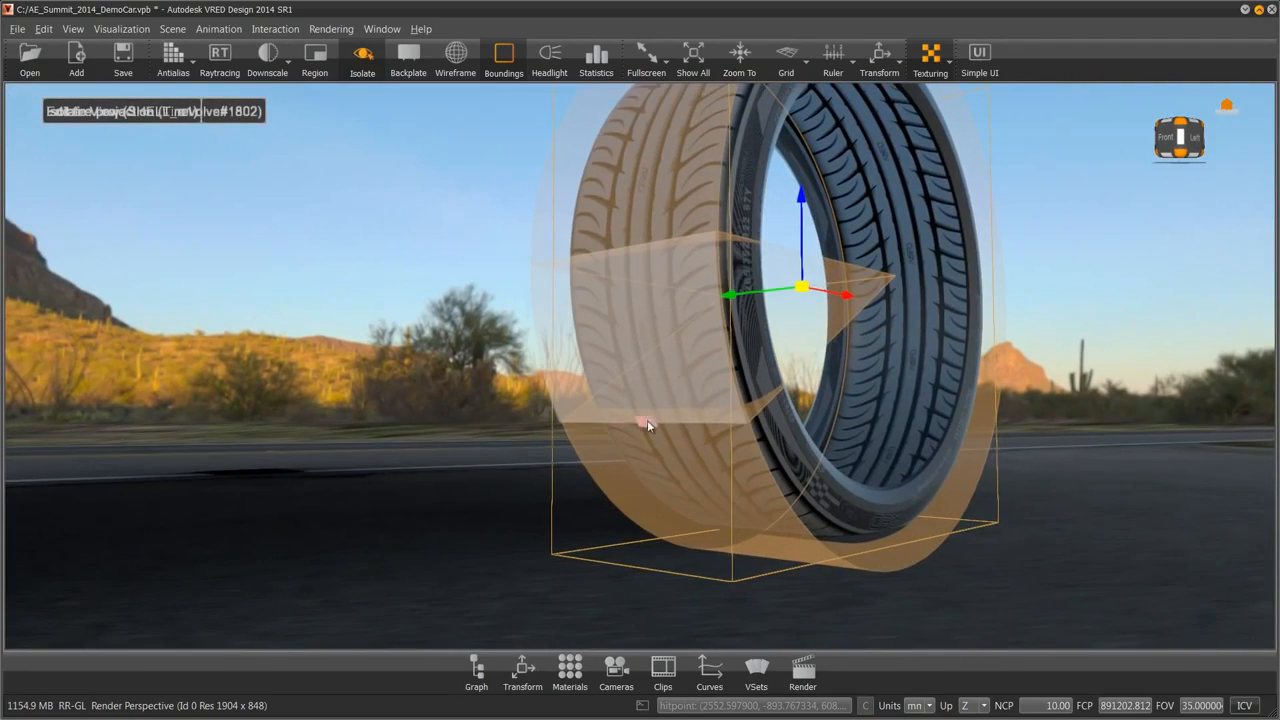
drag(647, 425, 674, 386)
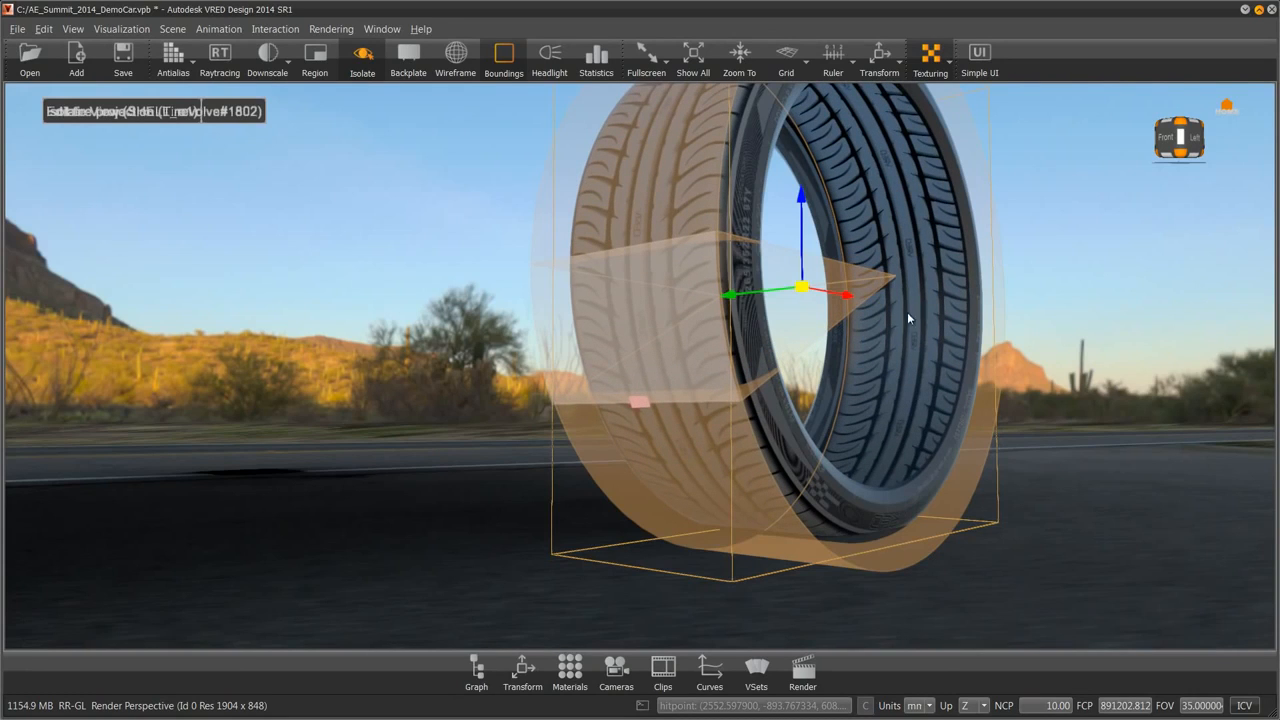
Turn off the texturing manipulator so the tire shows without the orange projection overlay
drag(951, 276, 826, 268)
middle_drag(826, 268, 668, 362)
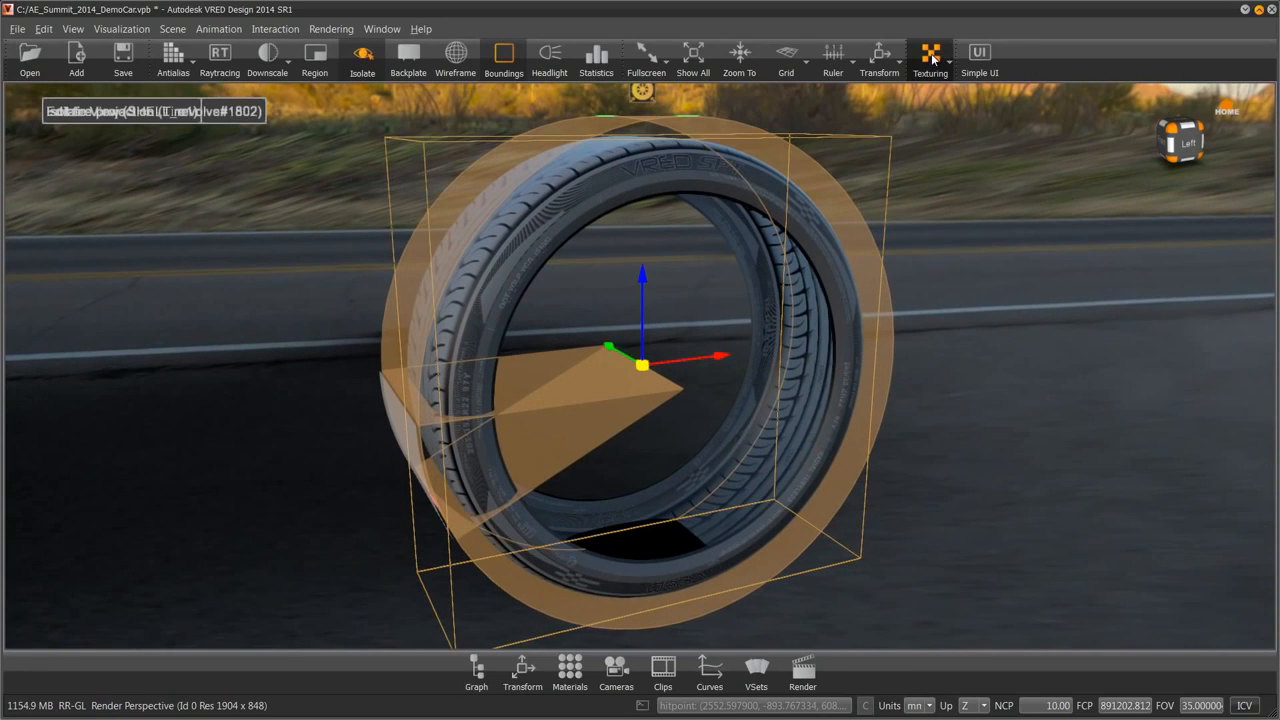
drag(585, 240, 798, 238)
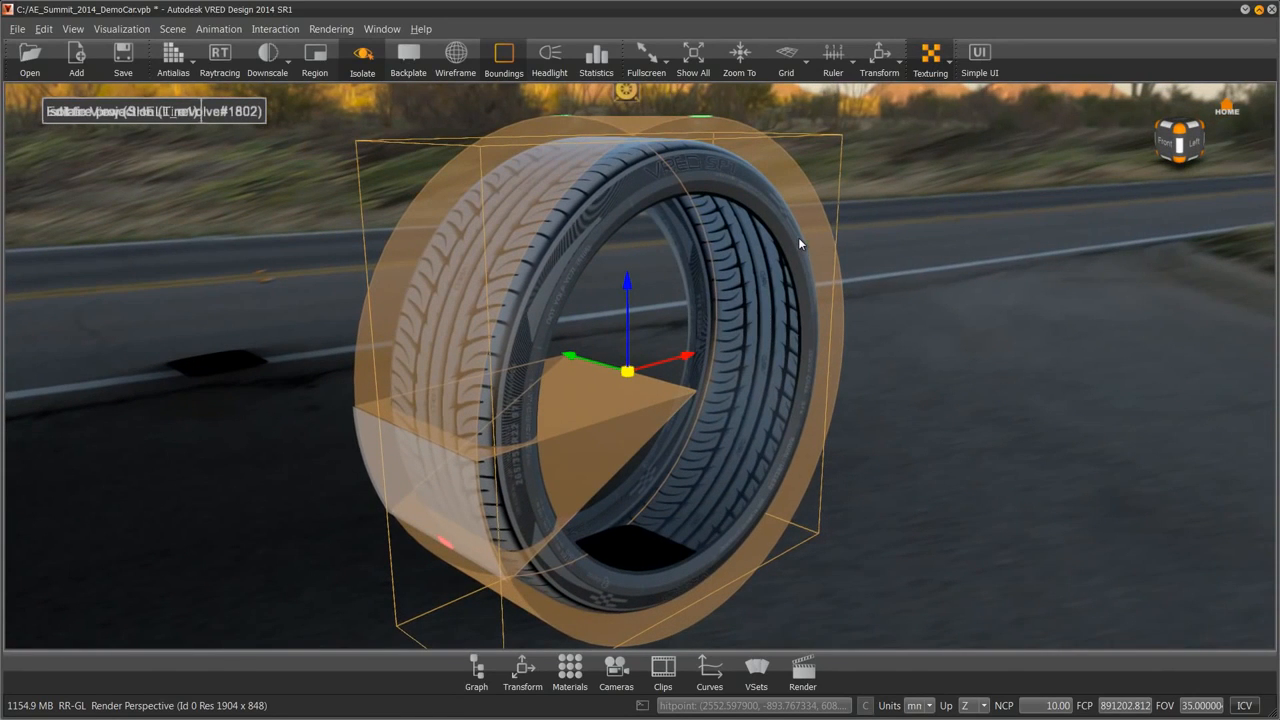
click(931, 60)
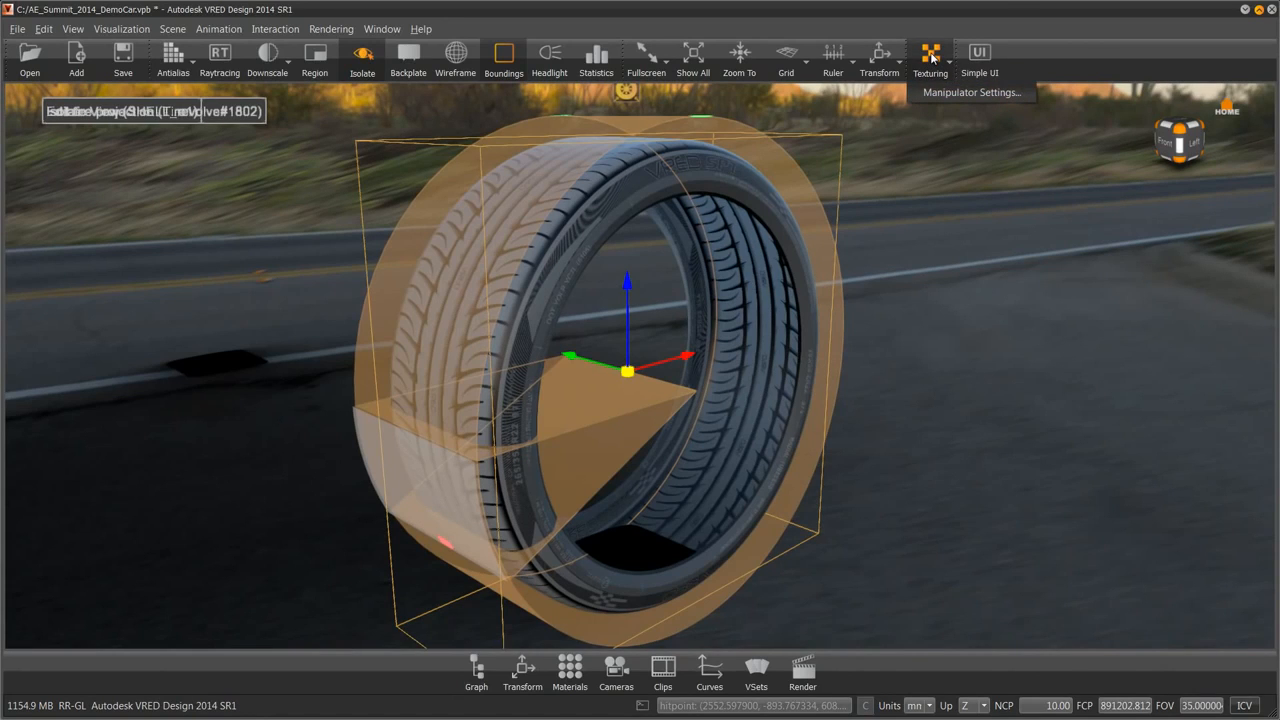
click(931, 58)
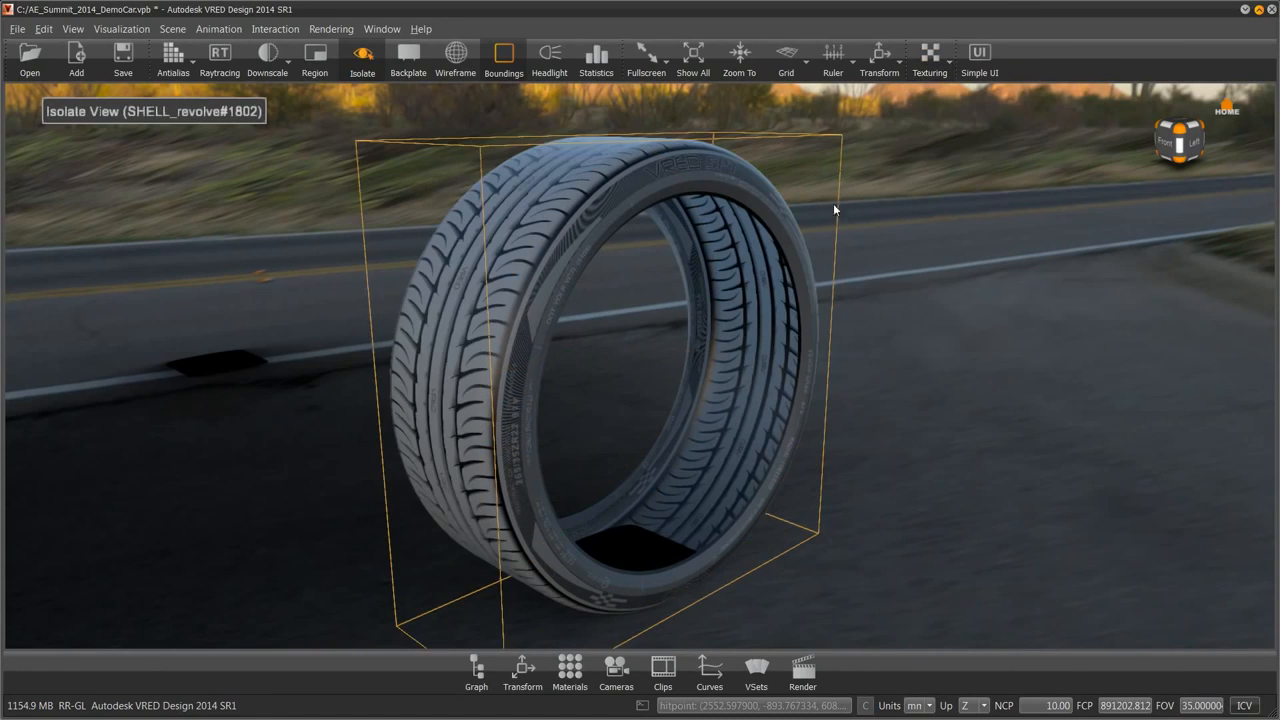
Raise the Tire1 material's Blend Position to 0.85 in its Texture Settings to shift the transition between tread and sidewall
drag(828, 290, 800, 335)
drag(470, 310, 942, 320)
drag(952, 486, 671, 320)
drag(598, 348, 540, 368)
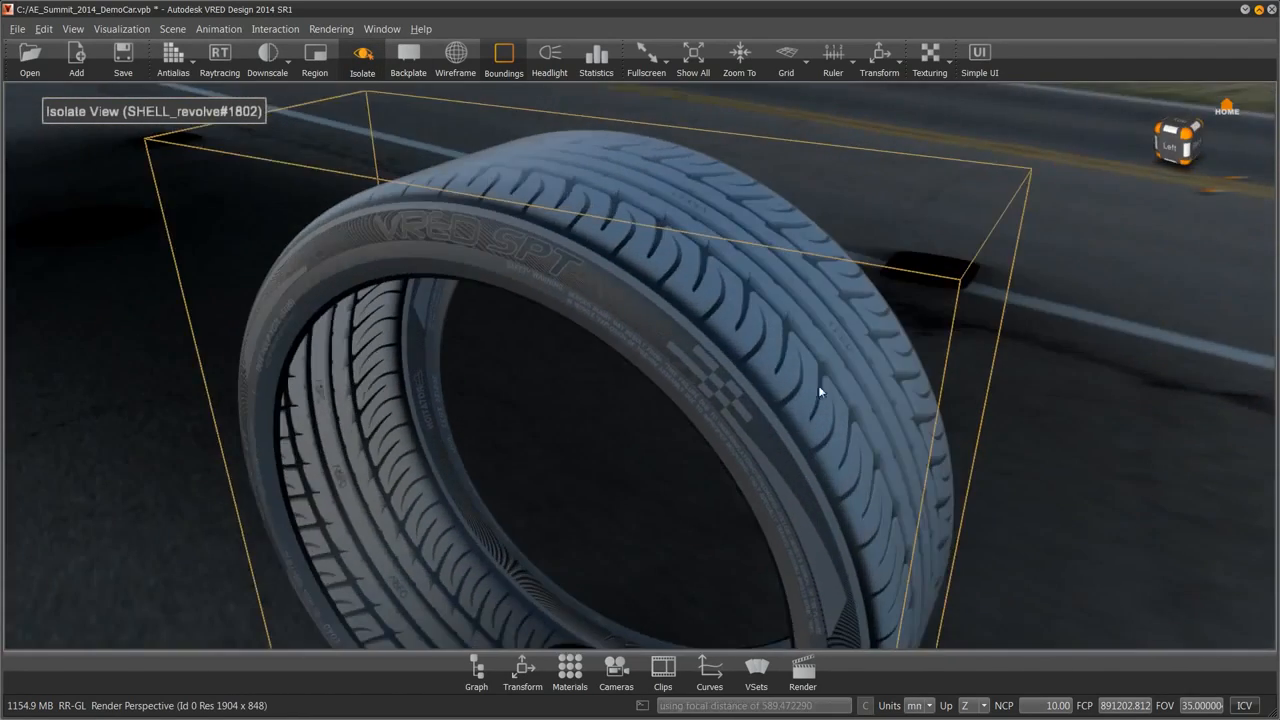
right_drag(818, 385, 868, 419)
middle_drag(868, 419, 860, 685)
drag(773, 300, 777, 360)
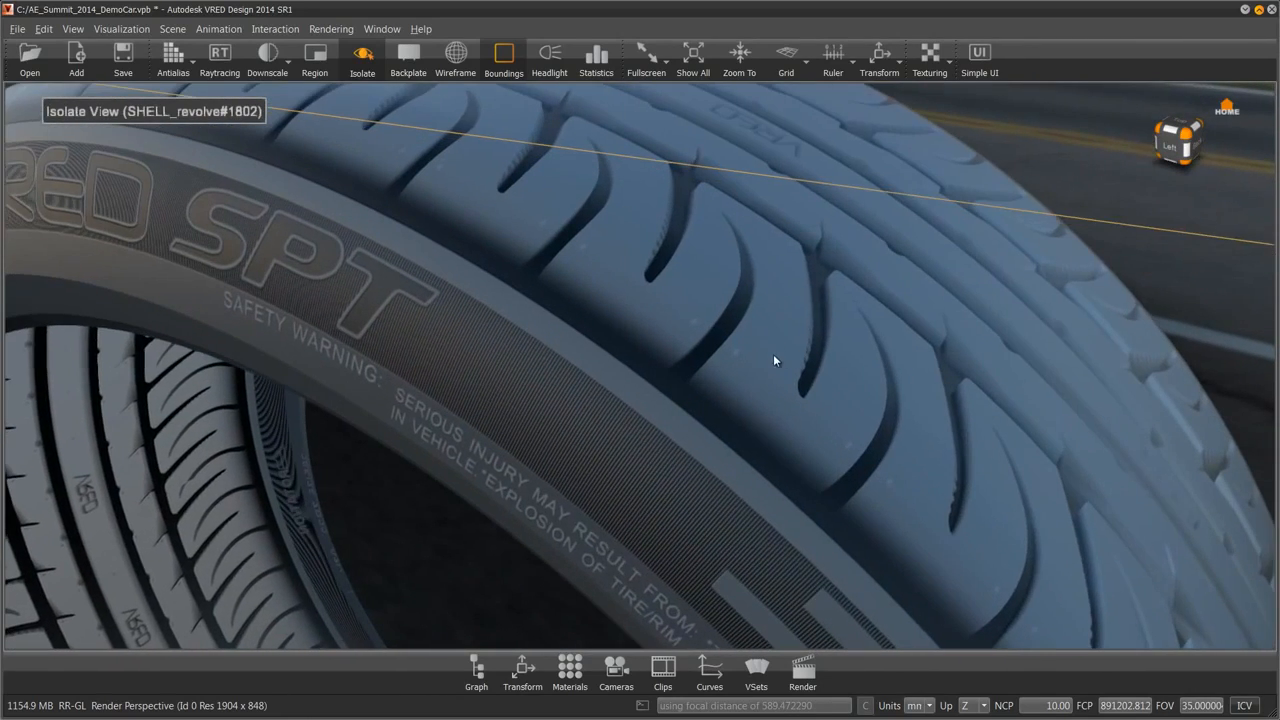
click(570, 667)
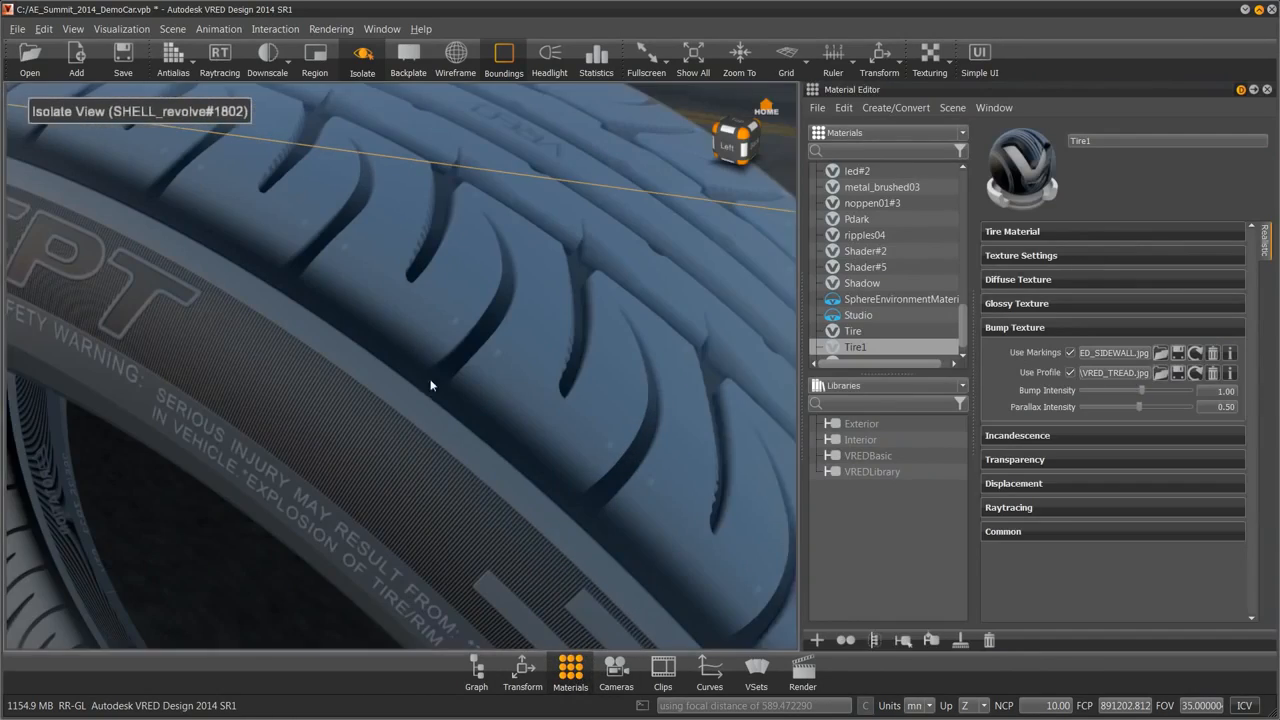
drag(430, 382, 570, 435)
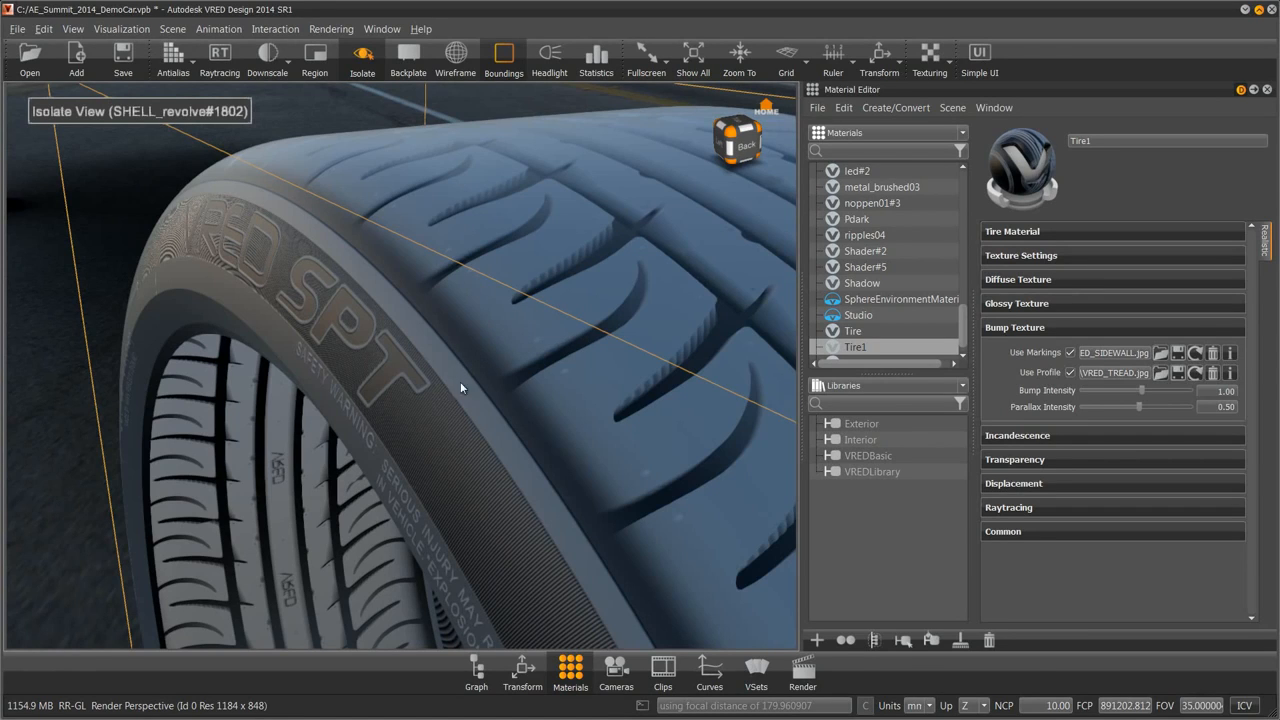
click(1027, 257)
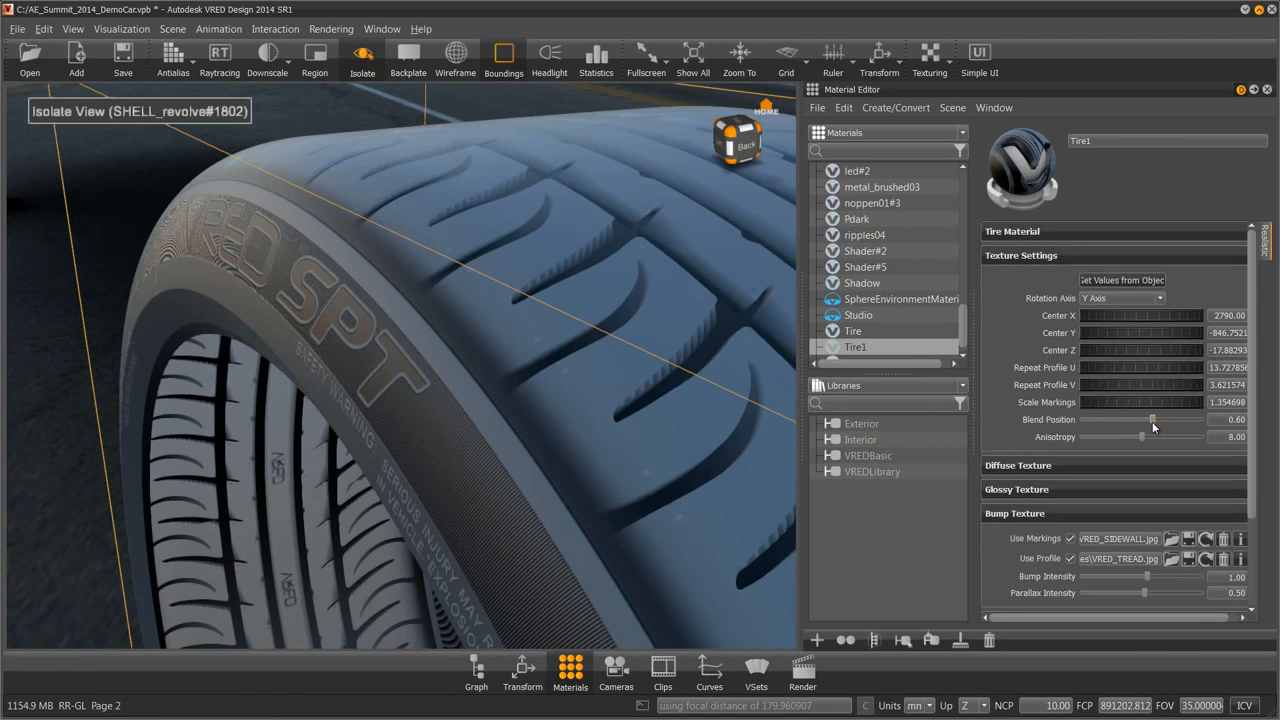
mouse_move(1148, 427)
mouse_down()
mouse_move(1107, 427)
mouse_move(1197, 420)
mouse_move(1184, 422)
mouse_up()
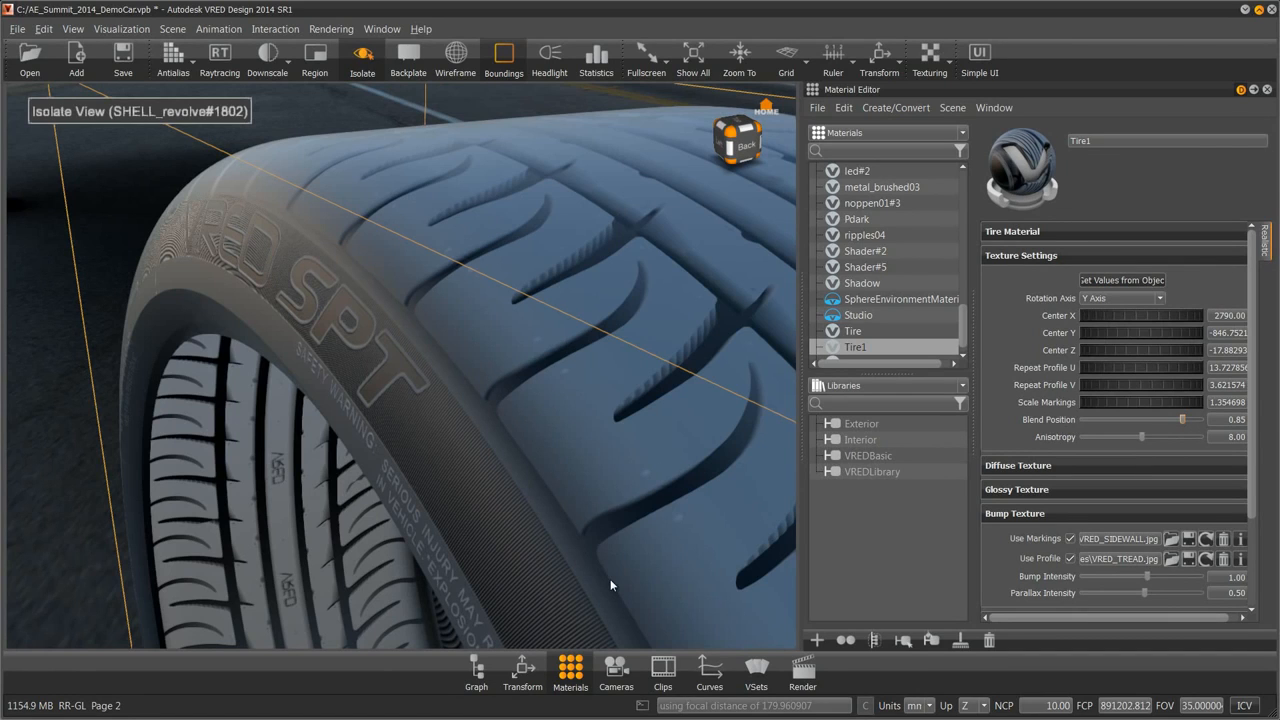
Darken the Tire1 material's Diffuse Color to a near-black rubber tone
click(1060, 256)
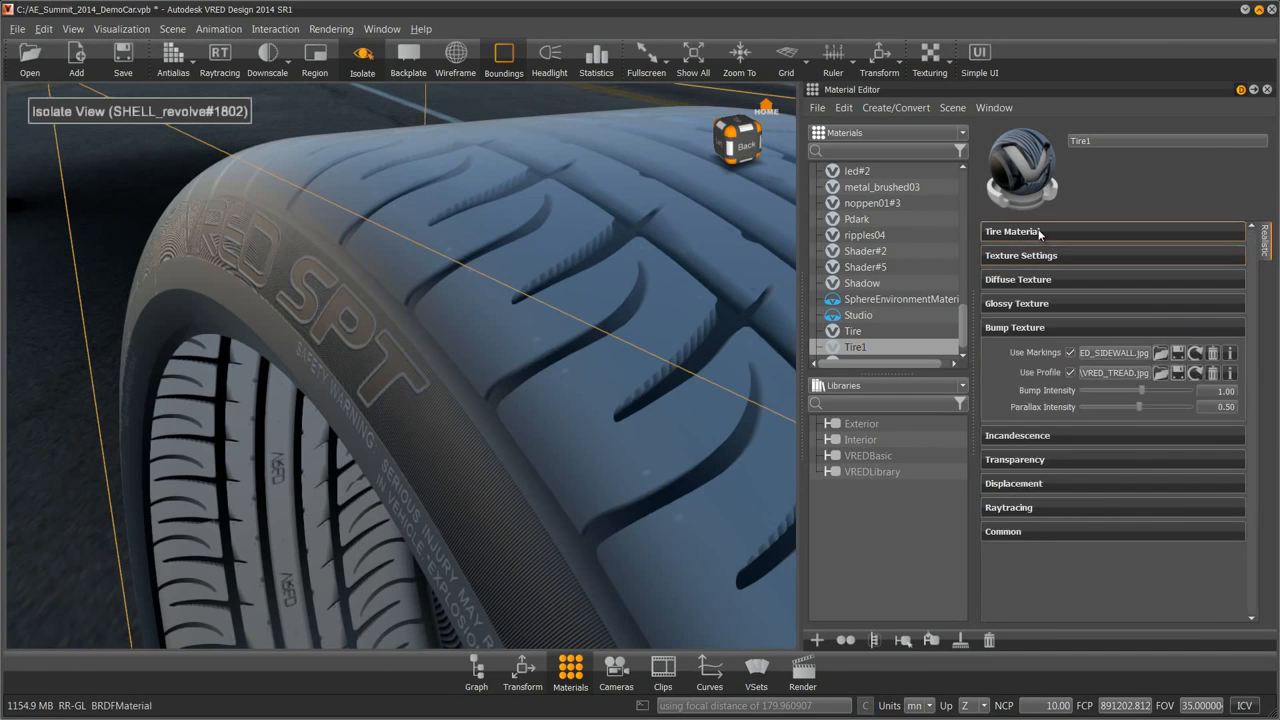
click(1040, 233)
drag(1160, 261, 1093, 261)
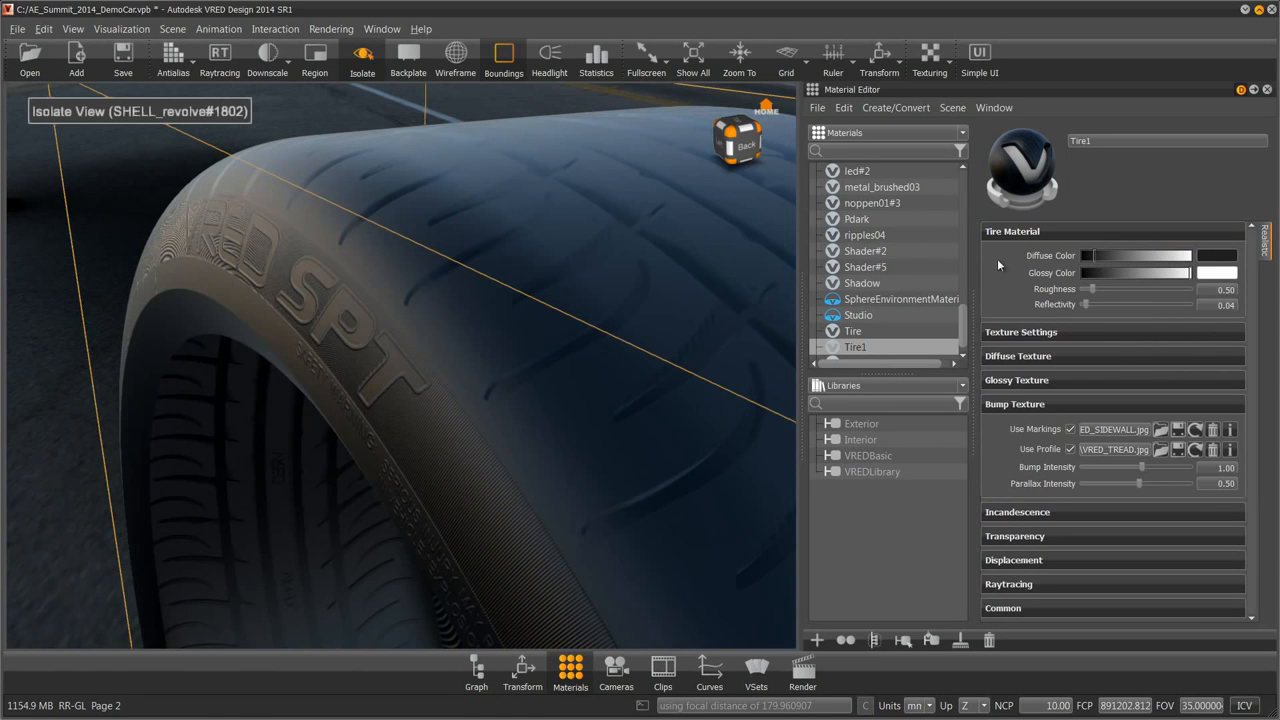
Set the Bump Intensity of the Tire1 material to 3.00 and check the tread relief from the front
drag(518, 312, 560, 345)
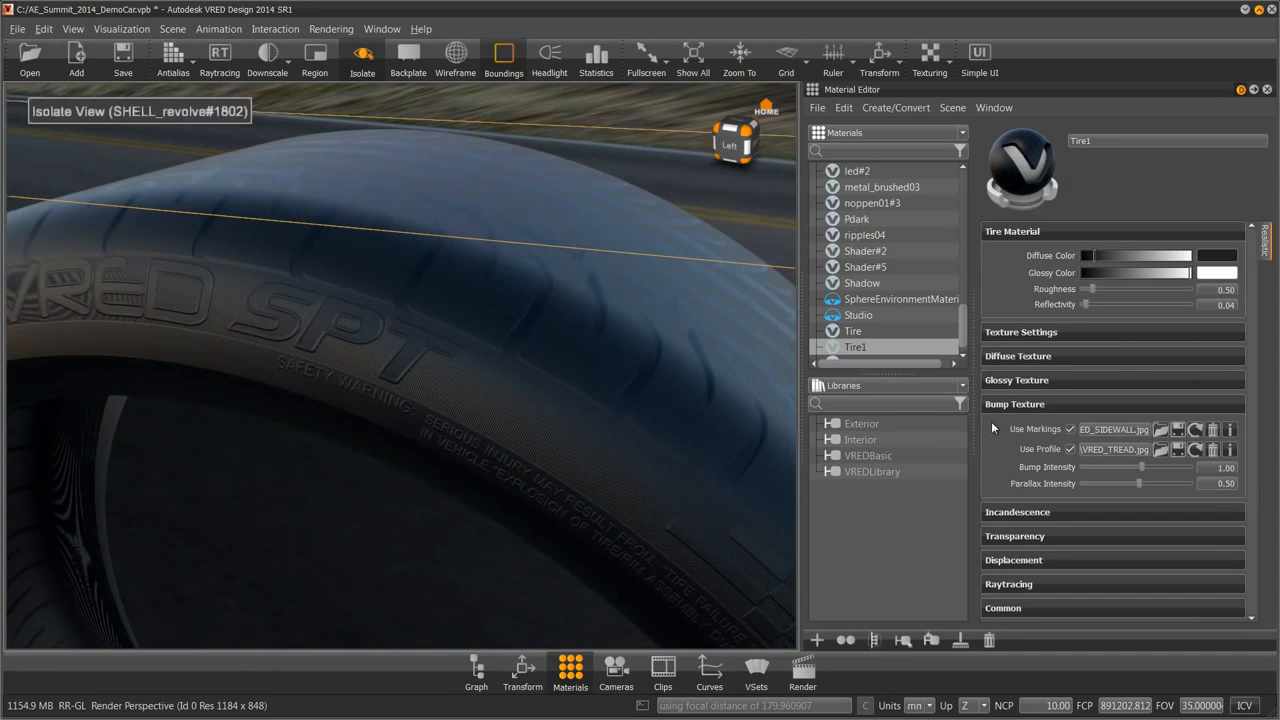
mouse_move(1138, 466)
mouse_down()
mouse_move(1193, 466)
mouse_move(1126, 464)
mouse_move(1153, 466)
mouse_up()
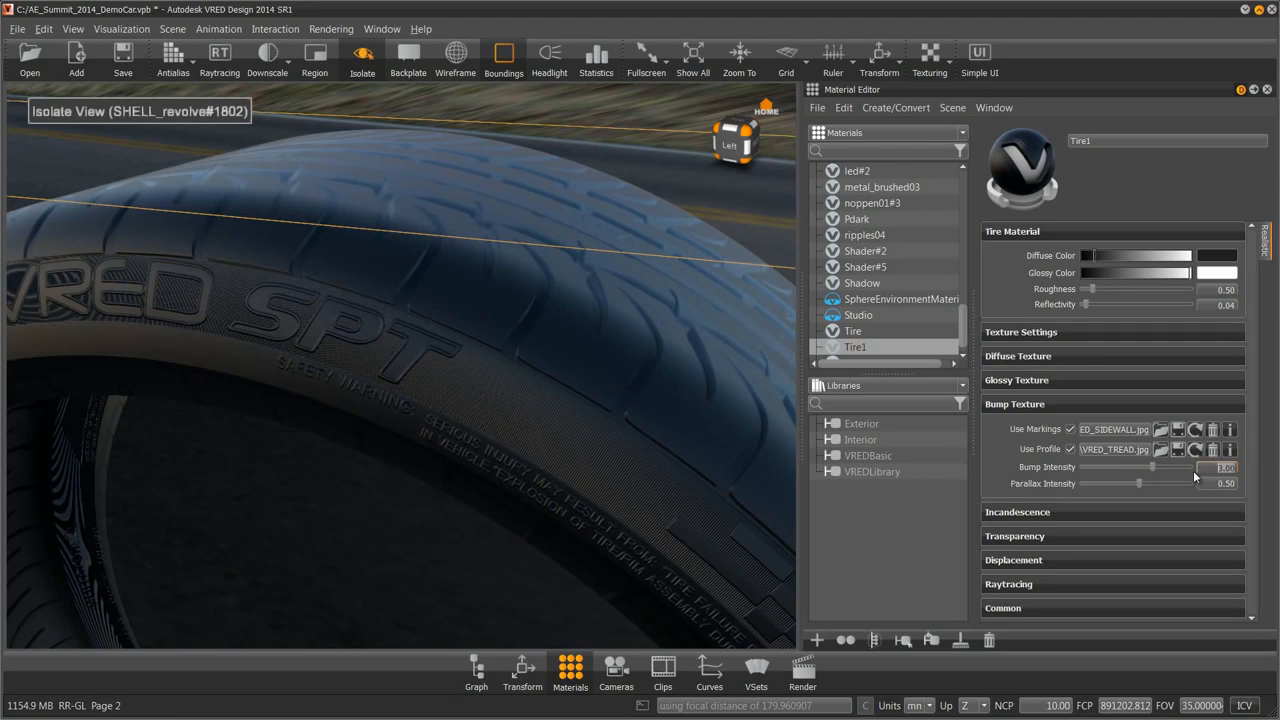
drag(308, 301, 371, 161)
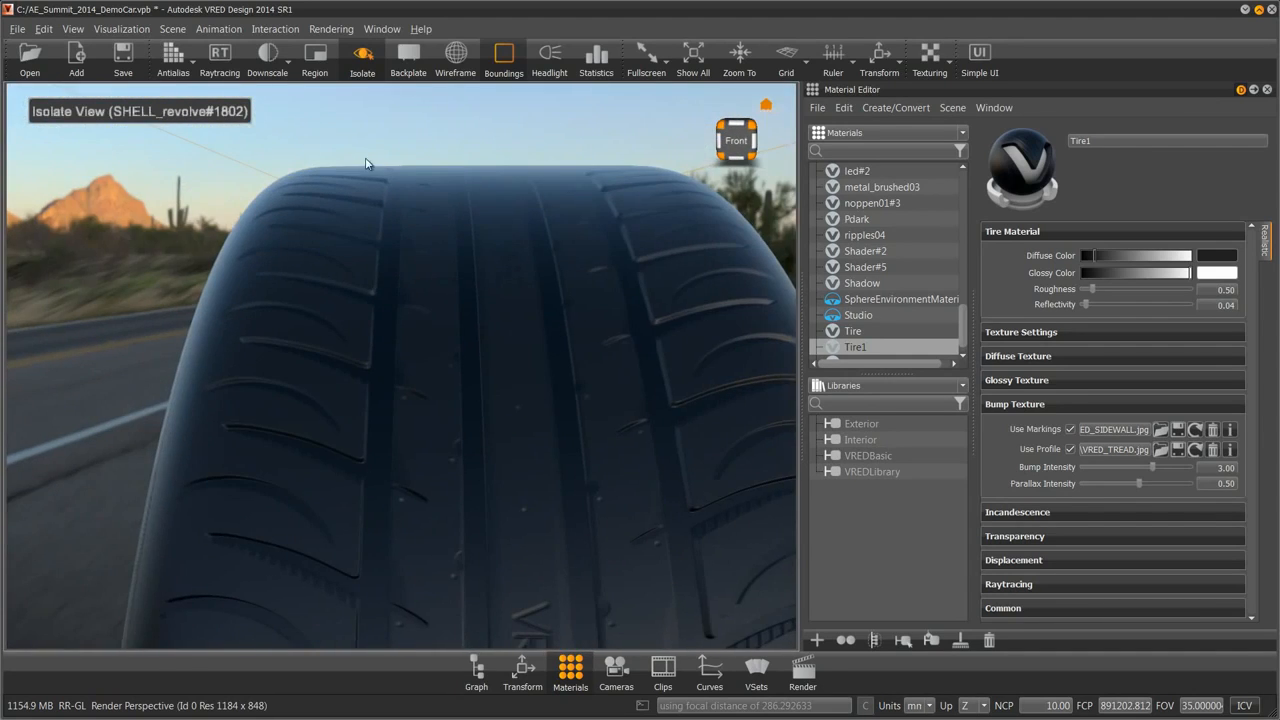
drag(618, 177, 305, 170)
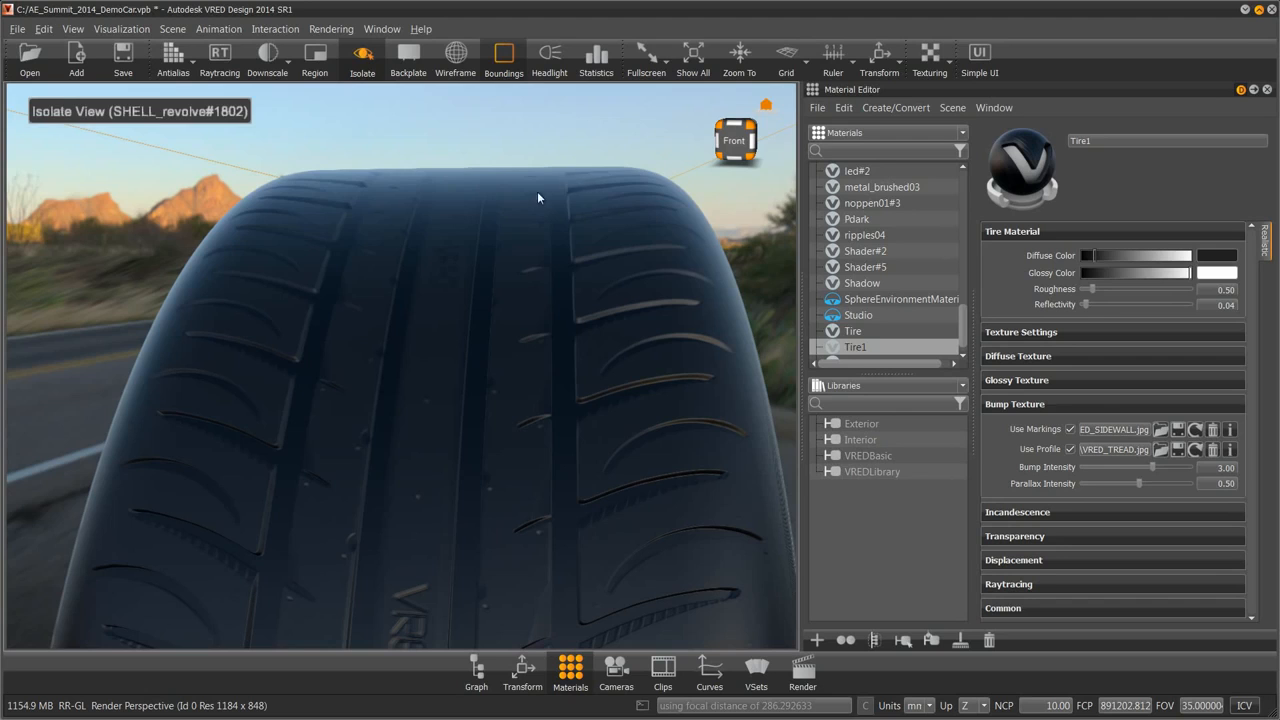
drag(537, 197, 622, 222)
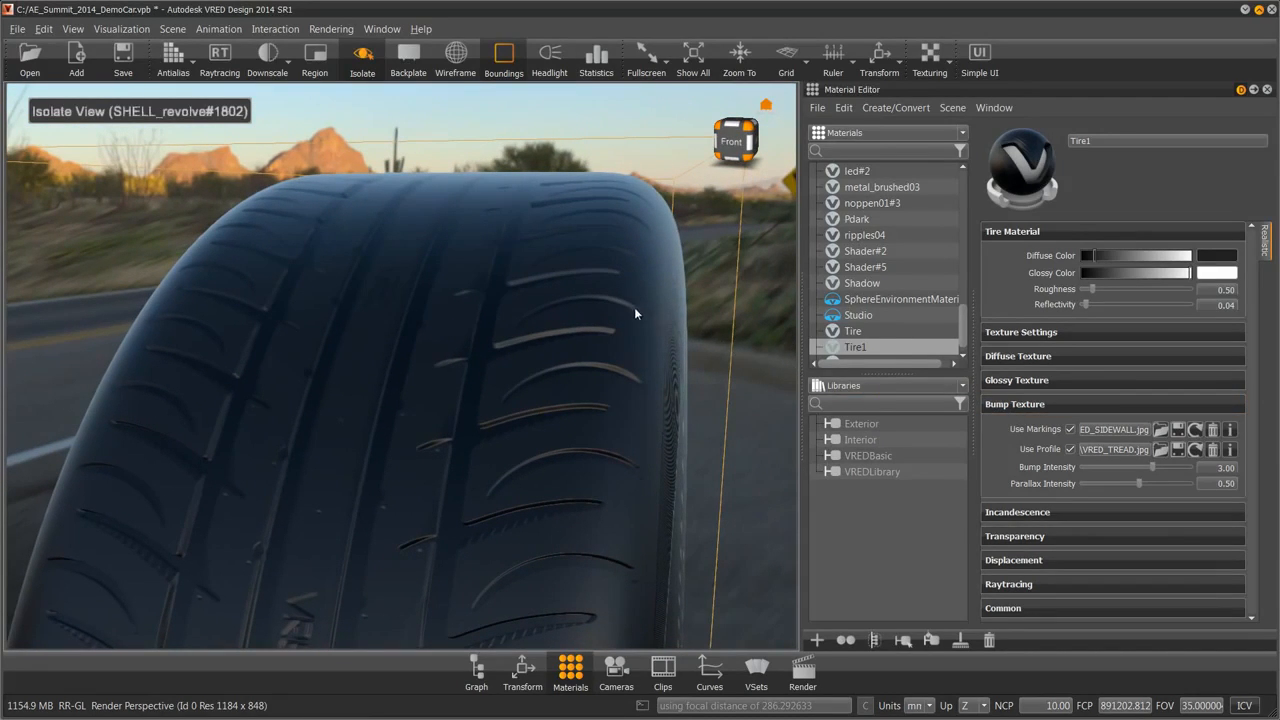
Assign VRED_TREAD.jpg from the Textures folder to the tire as its Displacement texture with the Edit Material option
key(alt+Tab)
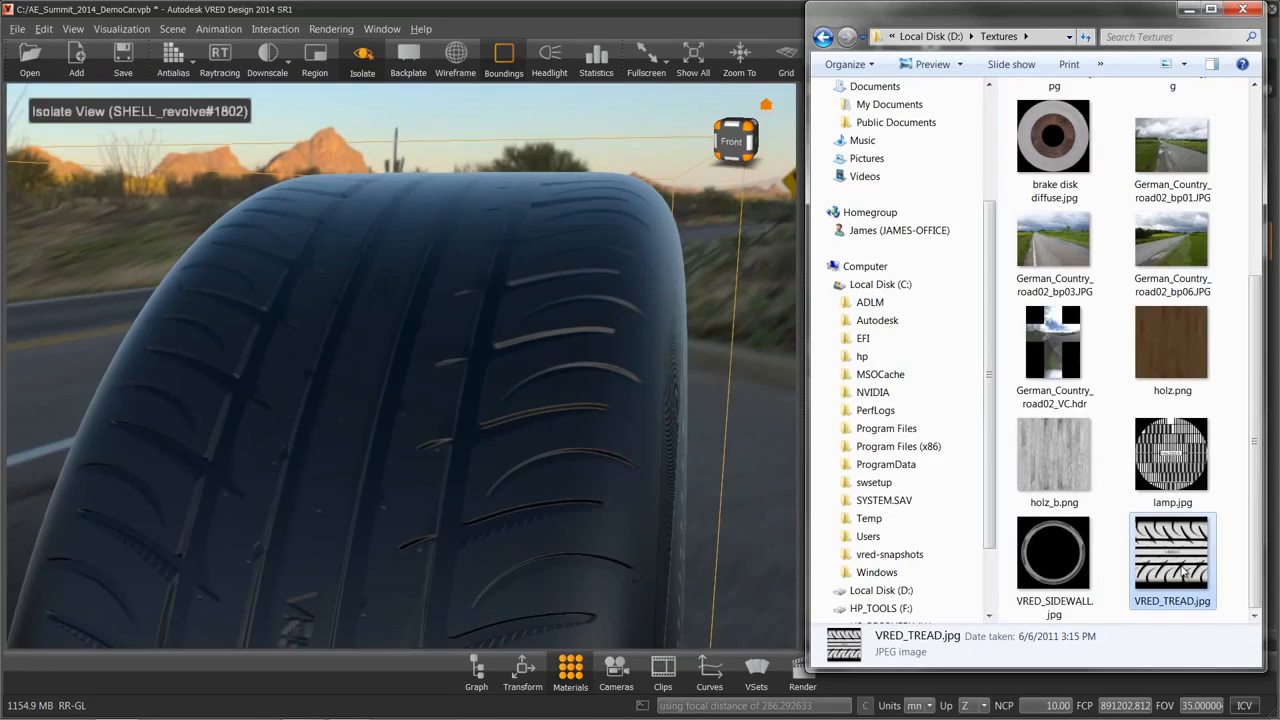
drag(1185, 572, 490, 346)
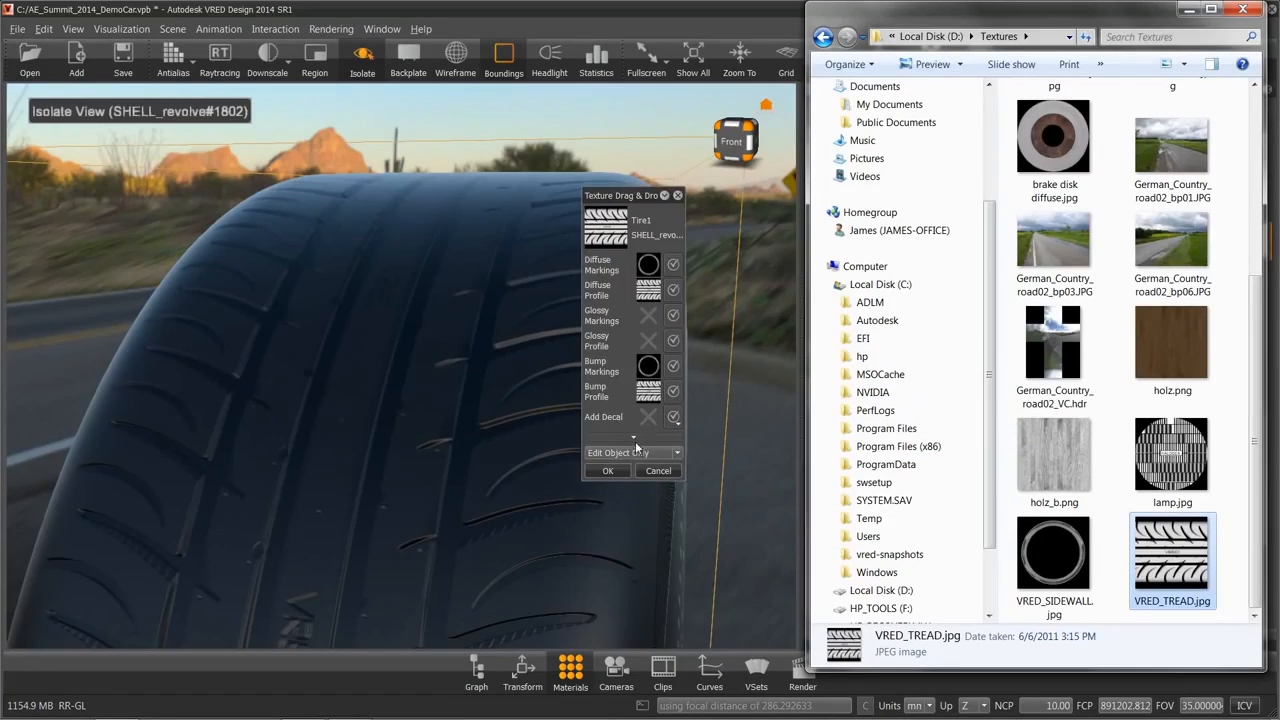
click(633, 440)
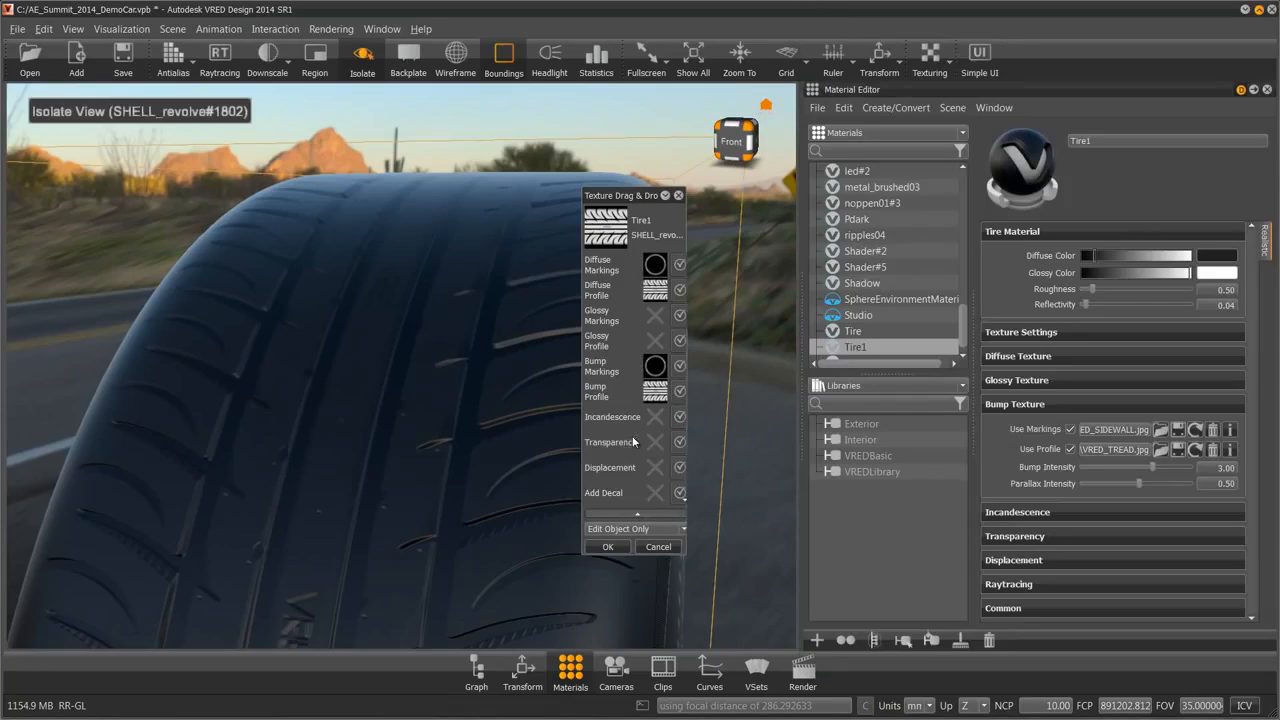
click(679, 468)
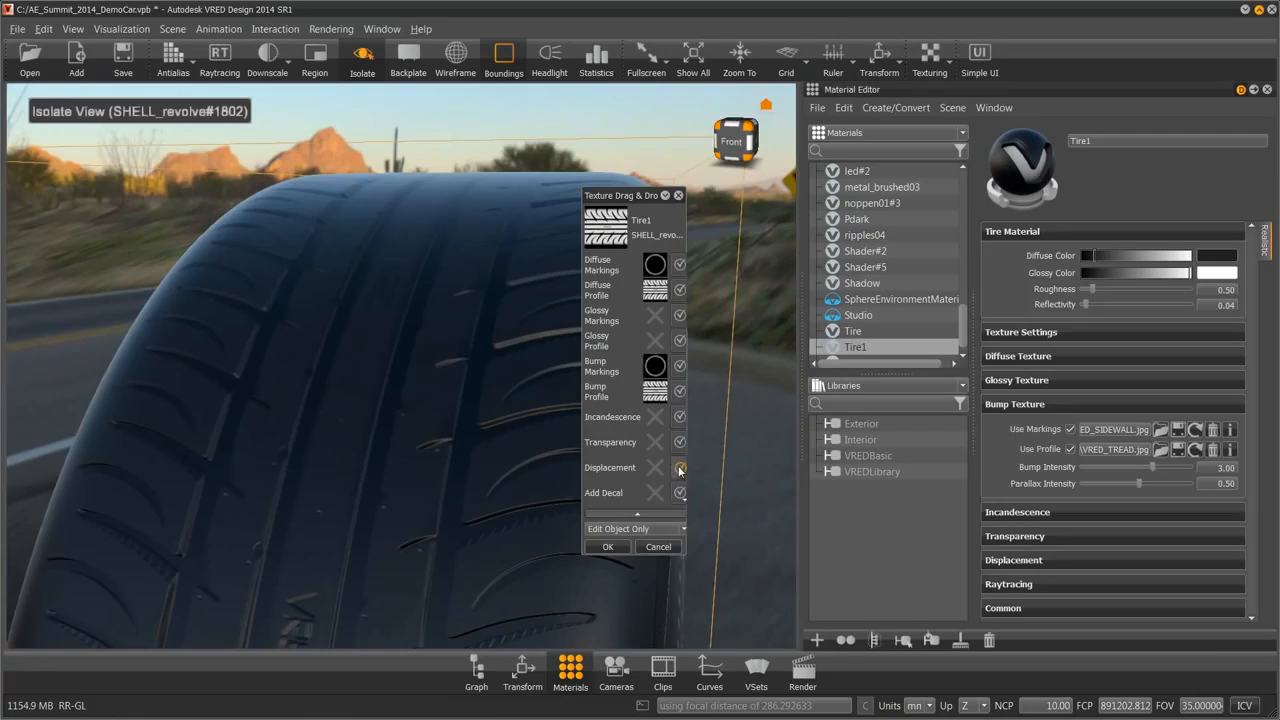
click(622, 529)
click(624, 552)
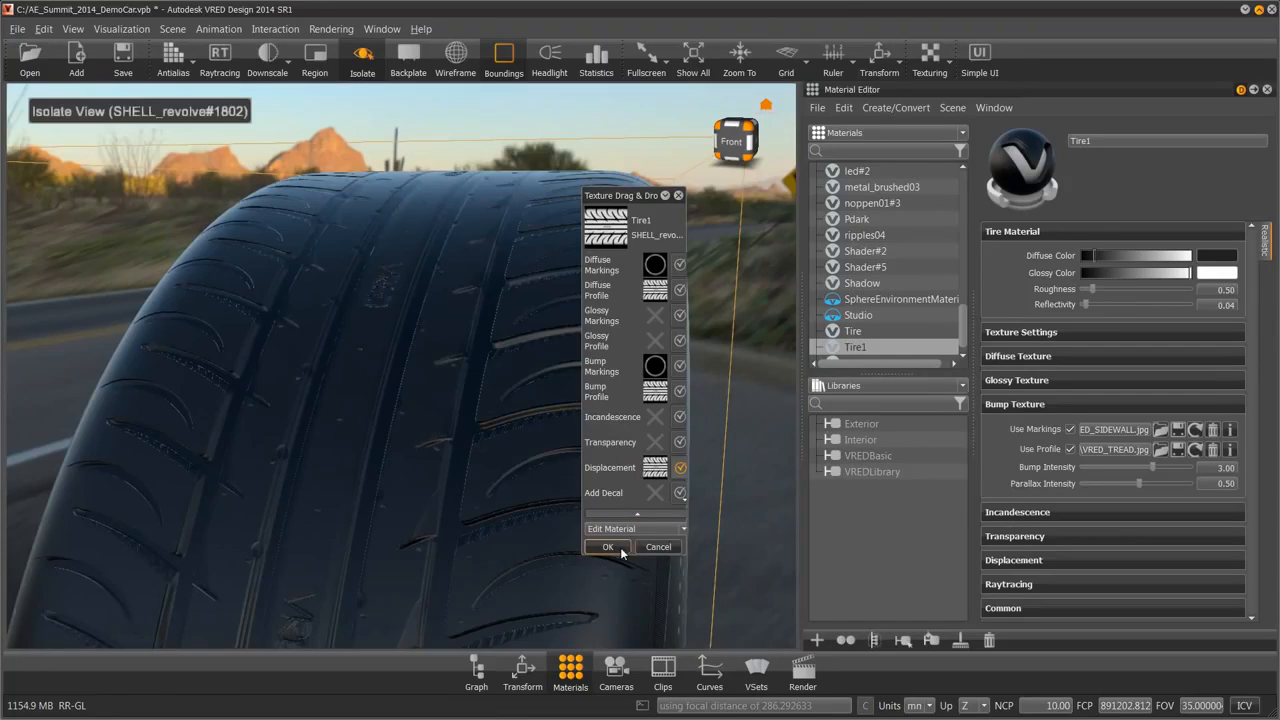
click(608, 547)
Enable Use Accurate Silhouettes in OpenGL in the Tire1 material's Displacement settings
drag(406, 354, 477, 314)
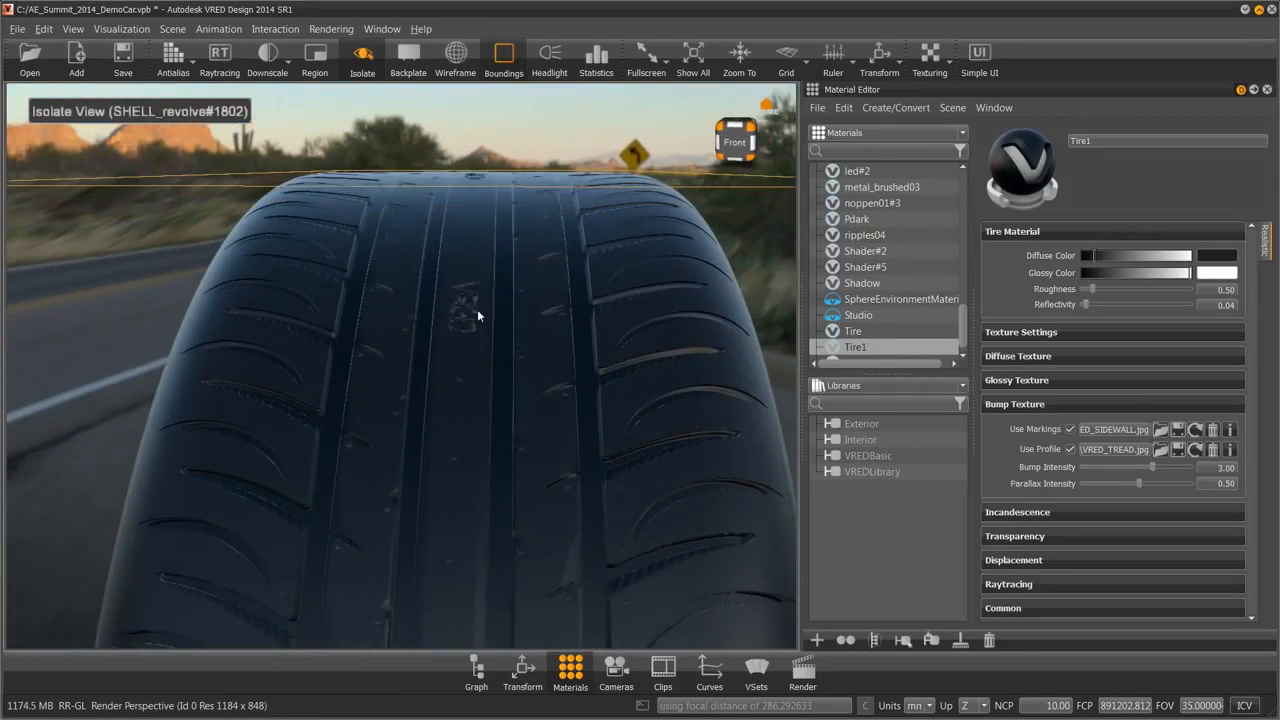
click(1001, 405)
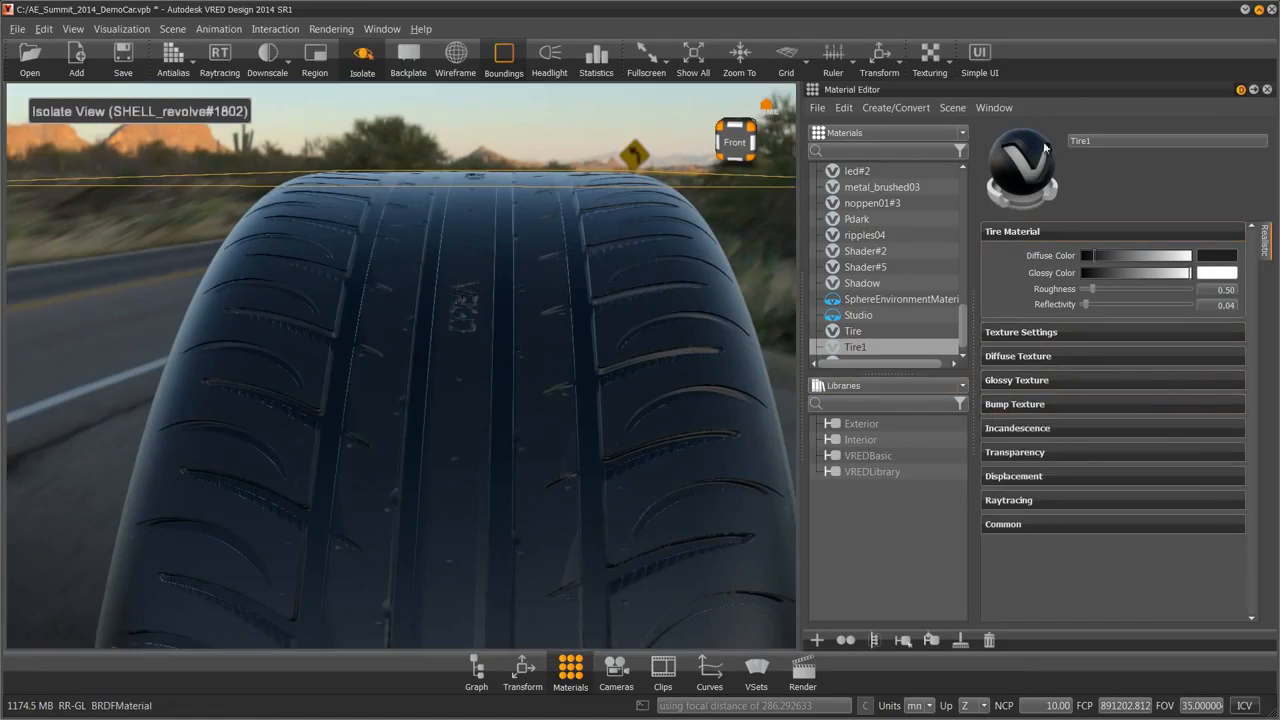
click(1029, 476)
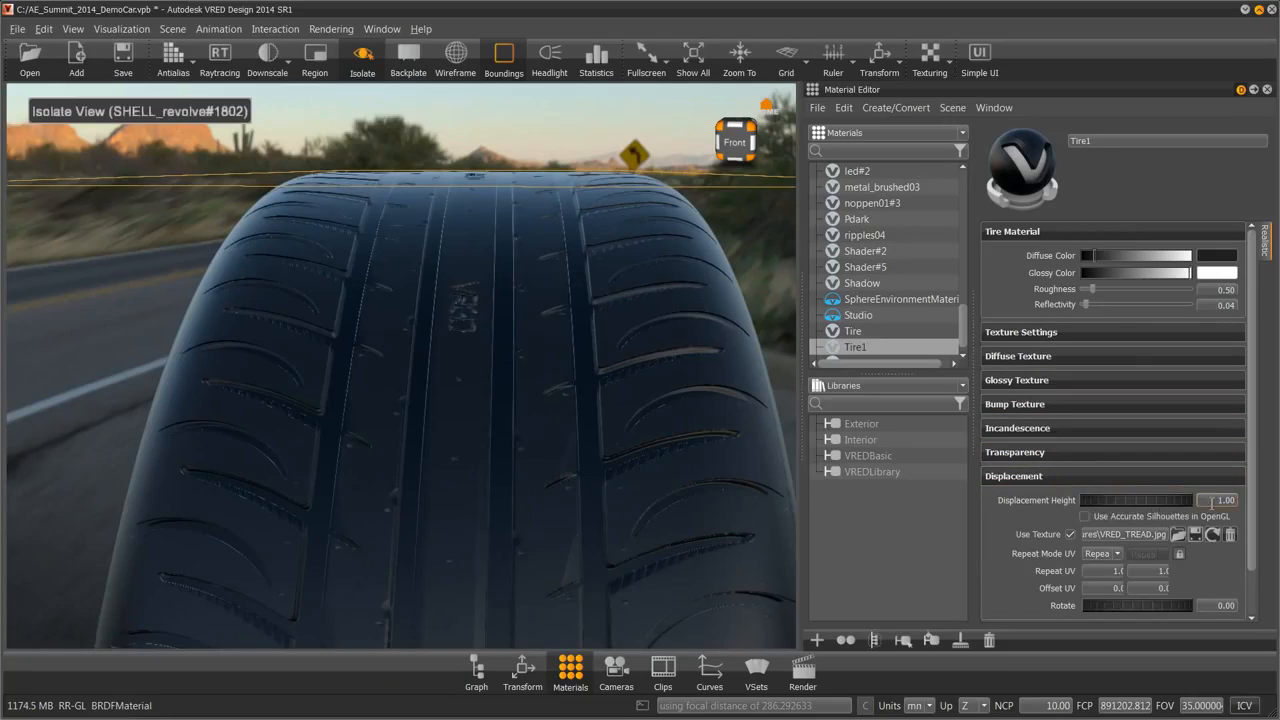
click(1084, 516)
drag(503, 209, 472, 174)
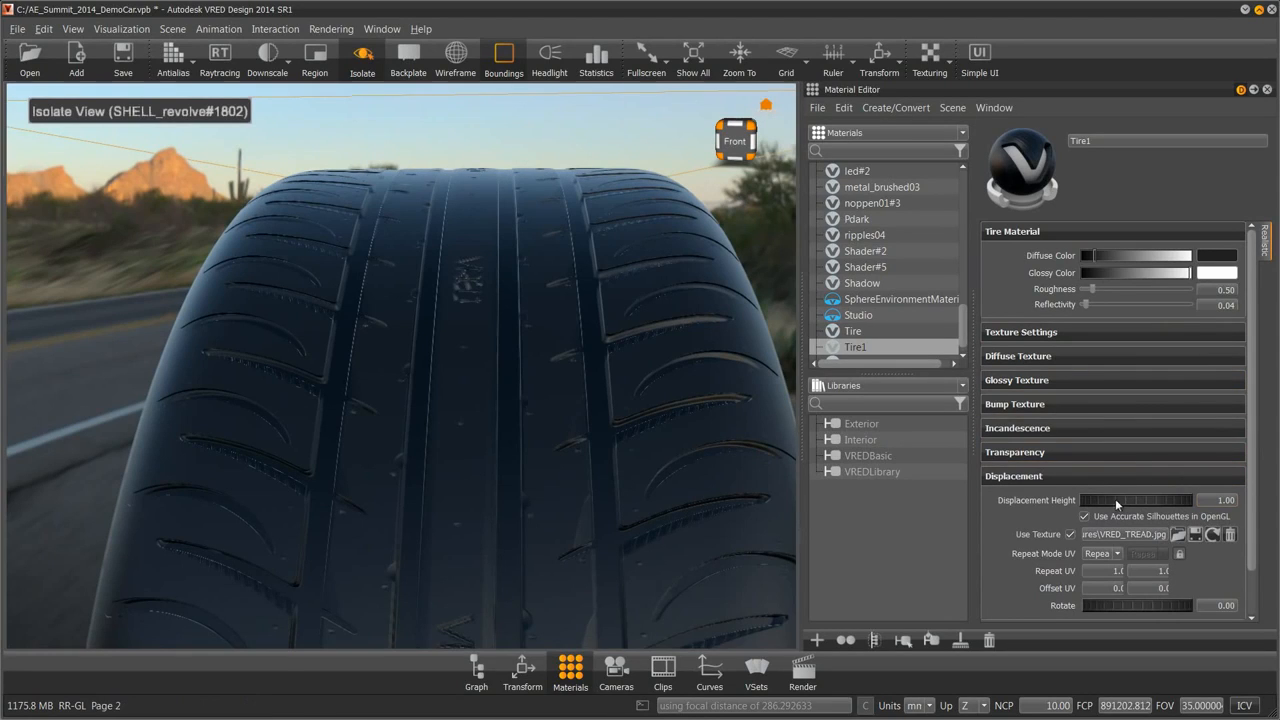
Set the Displacement Height of the Tire1 material to 5 to deepen the tread grooves
drag(1229, 508, 1250, 509)
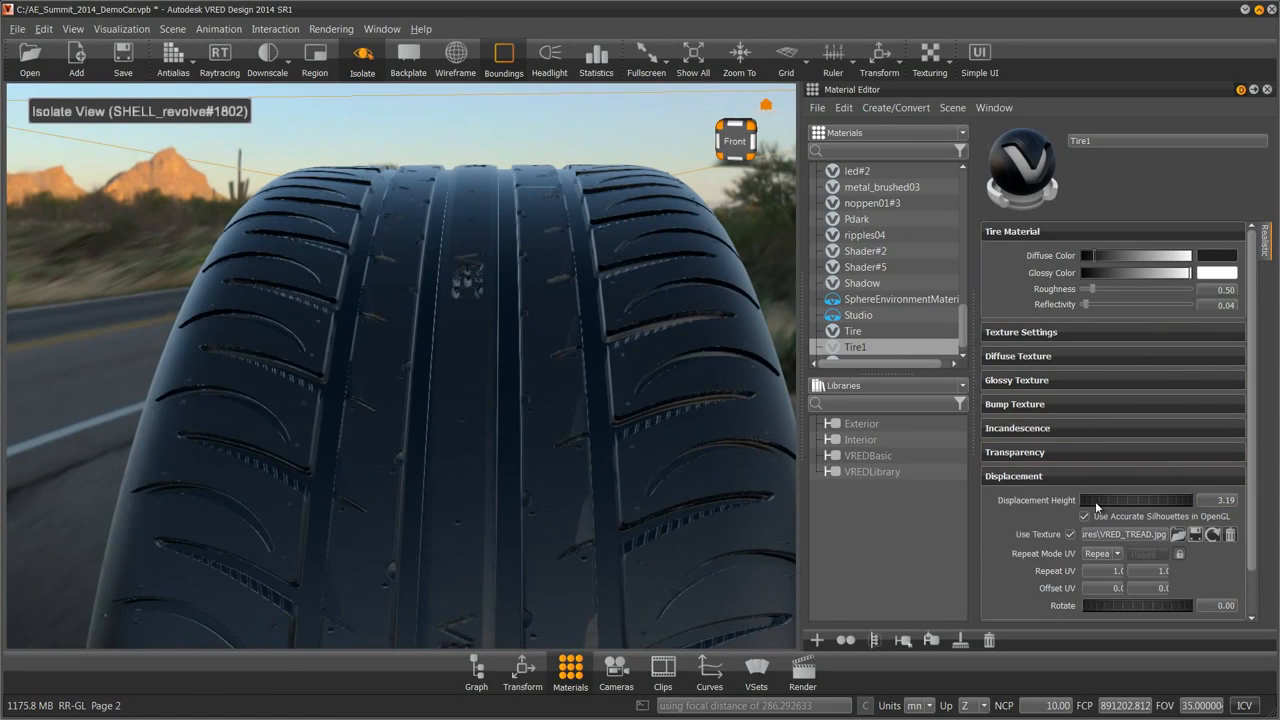
drag(1095, 502, 1138, 505)
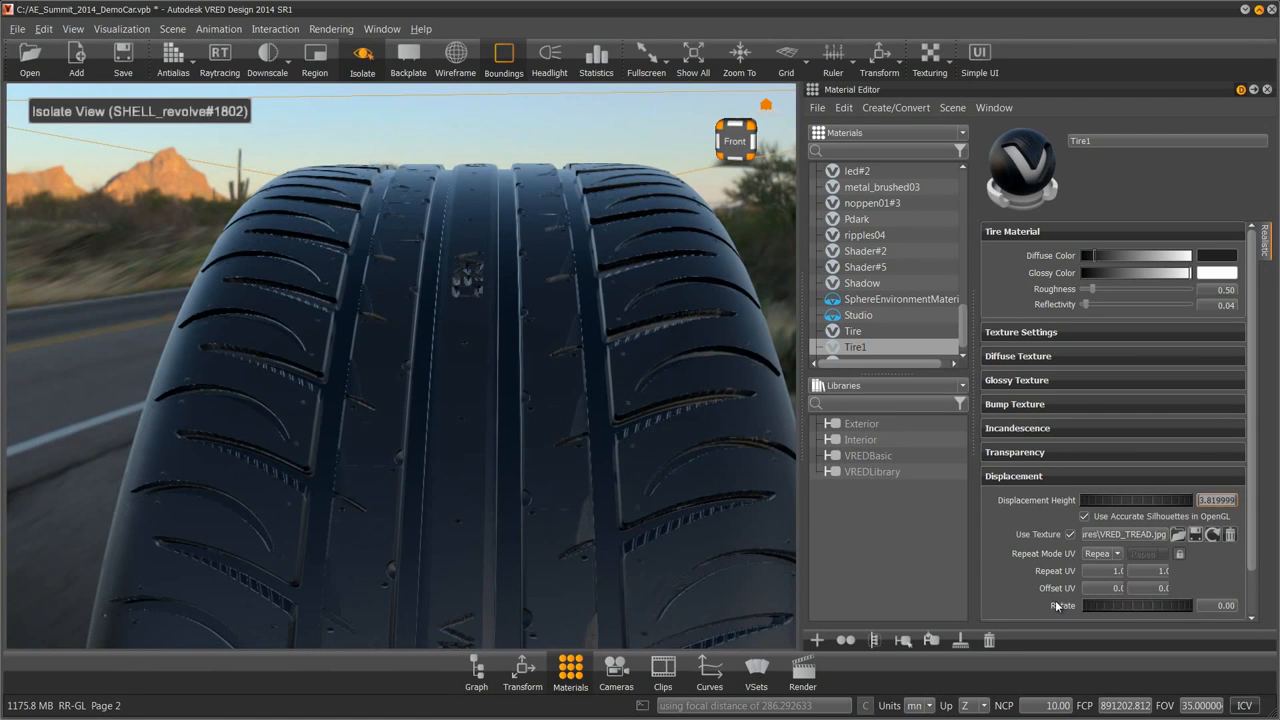
text(5)
key(Return)
drag(375, 219, 365, 168)
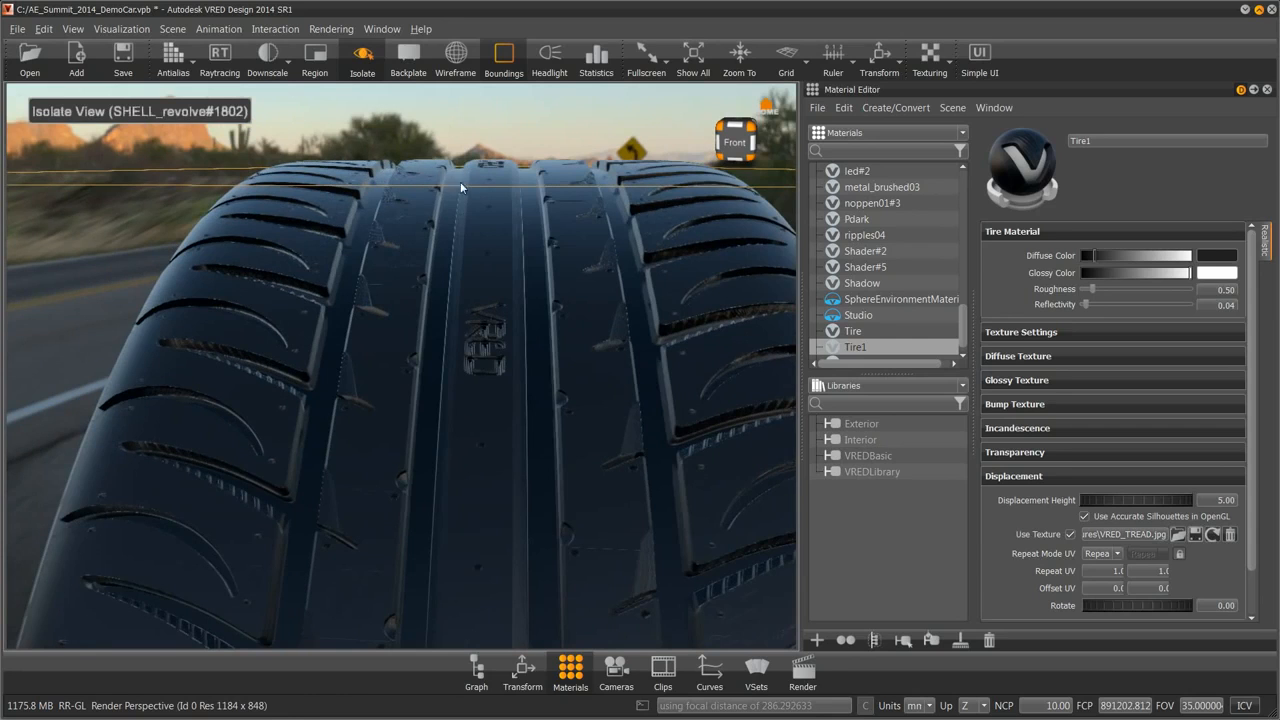
Exit the isolated view to show the whole car, and close the Material Editor to examine the rear tire
drag(536, 228, 615, 300)
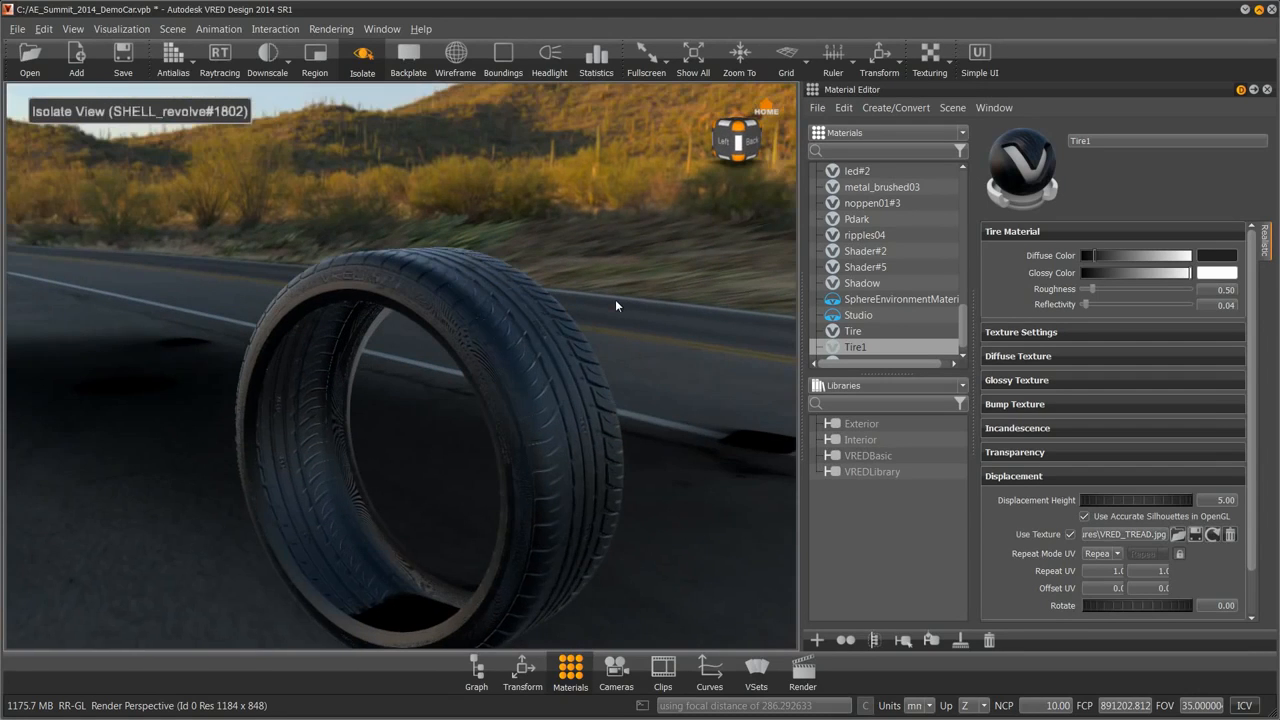
click(368, 62)
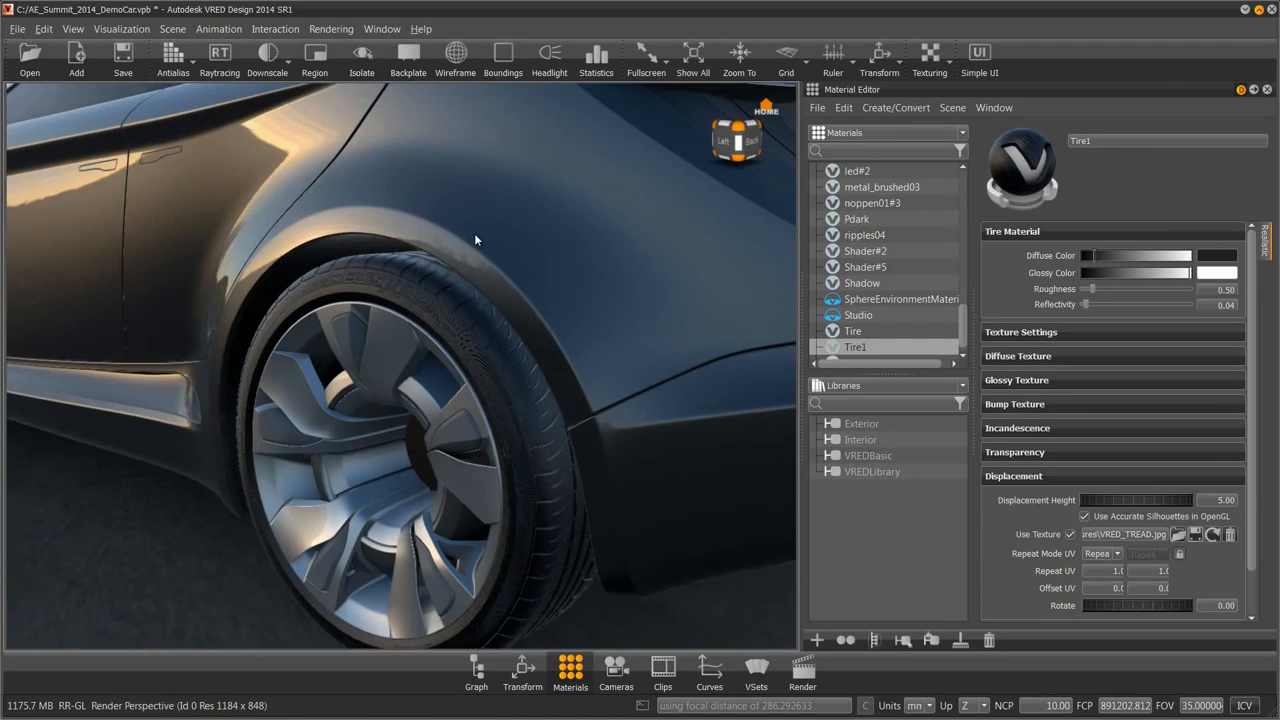
click(1266, 90)
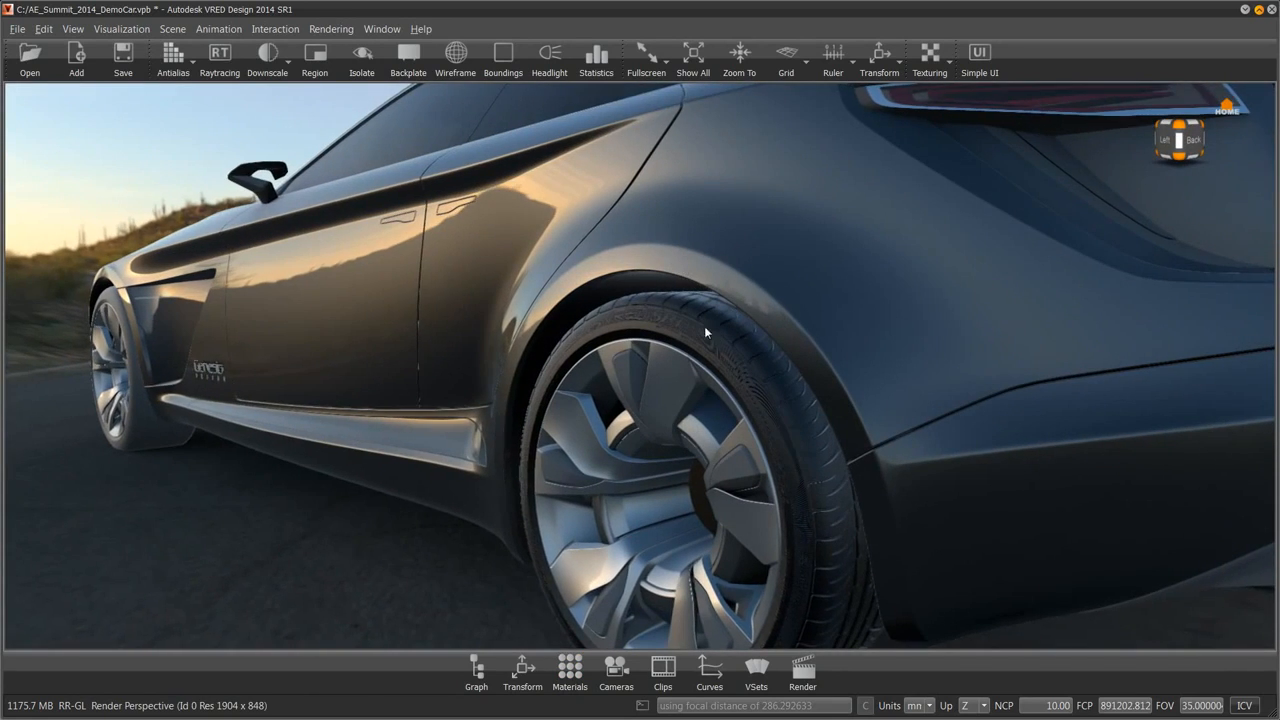
right_drag(704, 326, 714, 383)
drag(588, 367, 790, 386)
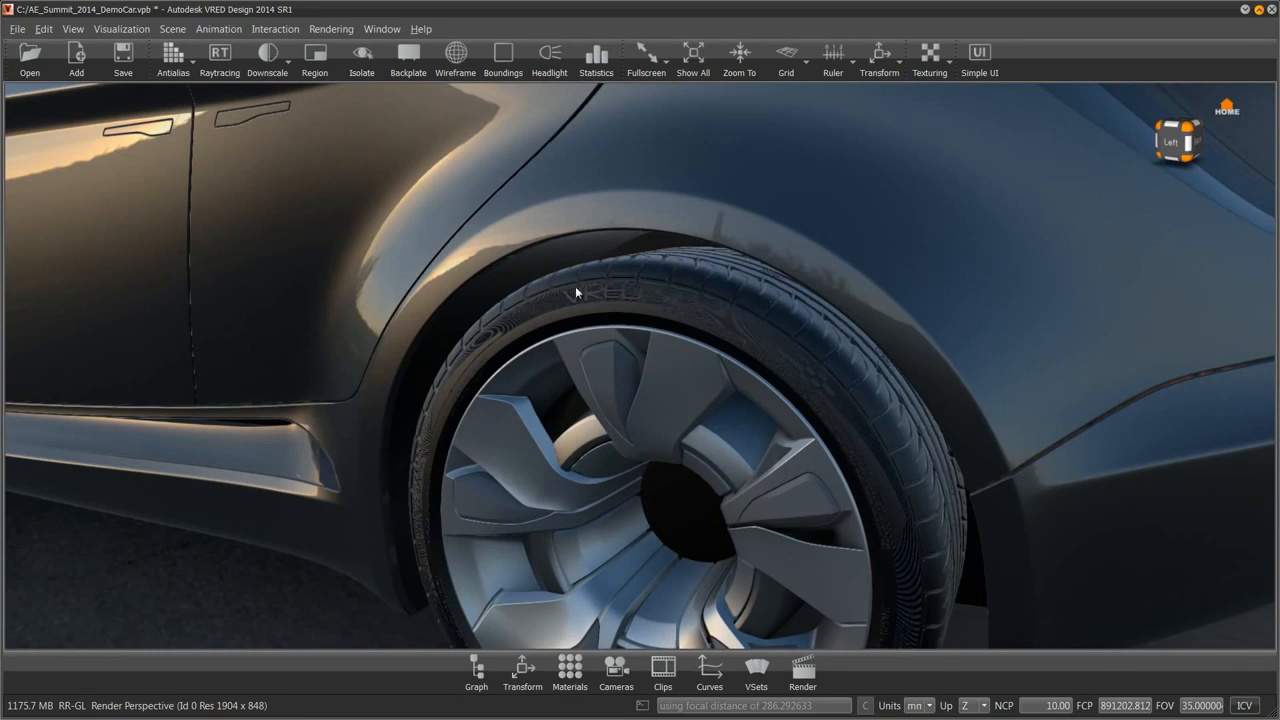
Rename the Tire1 material used on the rear tire as Tire Rear in the Material Editor
right_drag(575, 287, 524, 362)
click(570, 668)
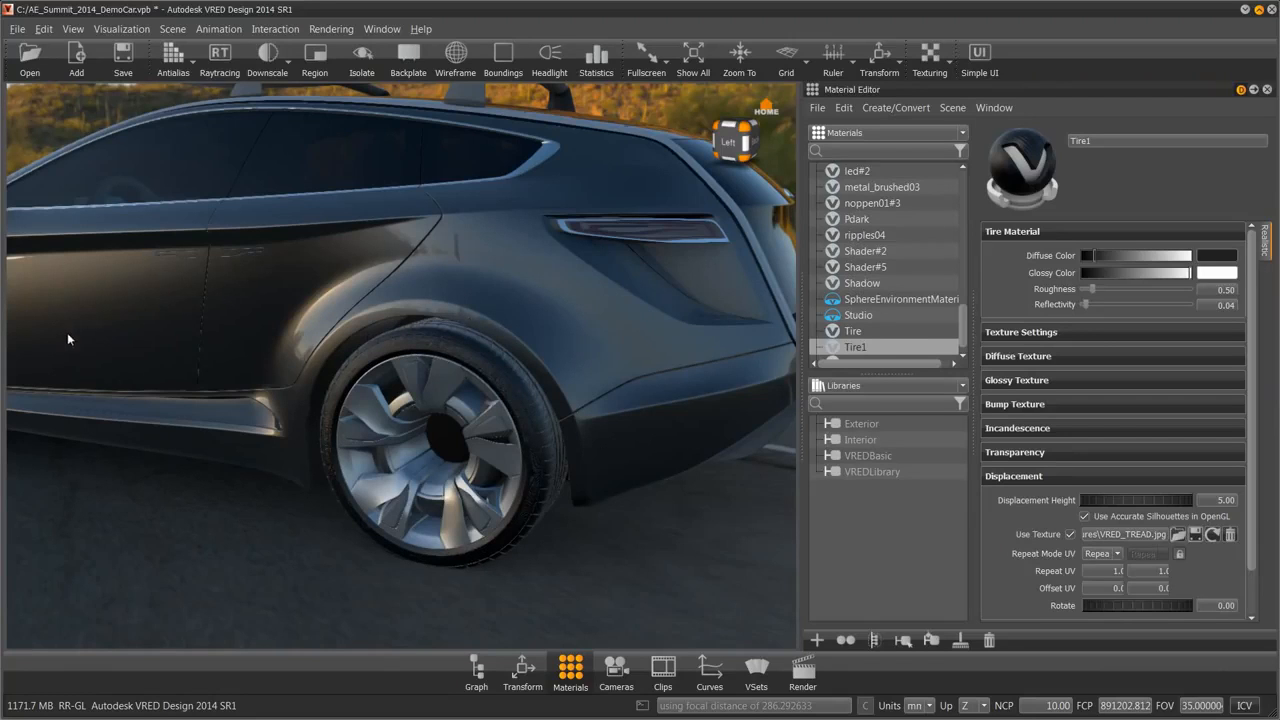
ctrl+shift+click(491, 363)
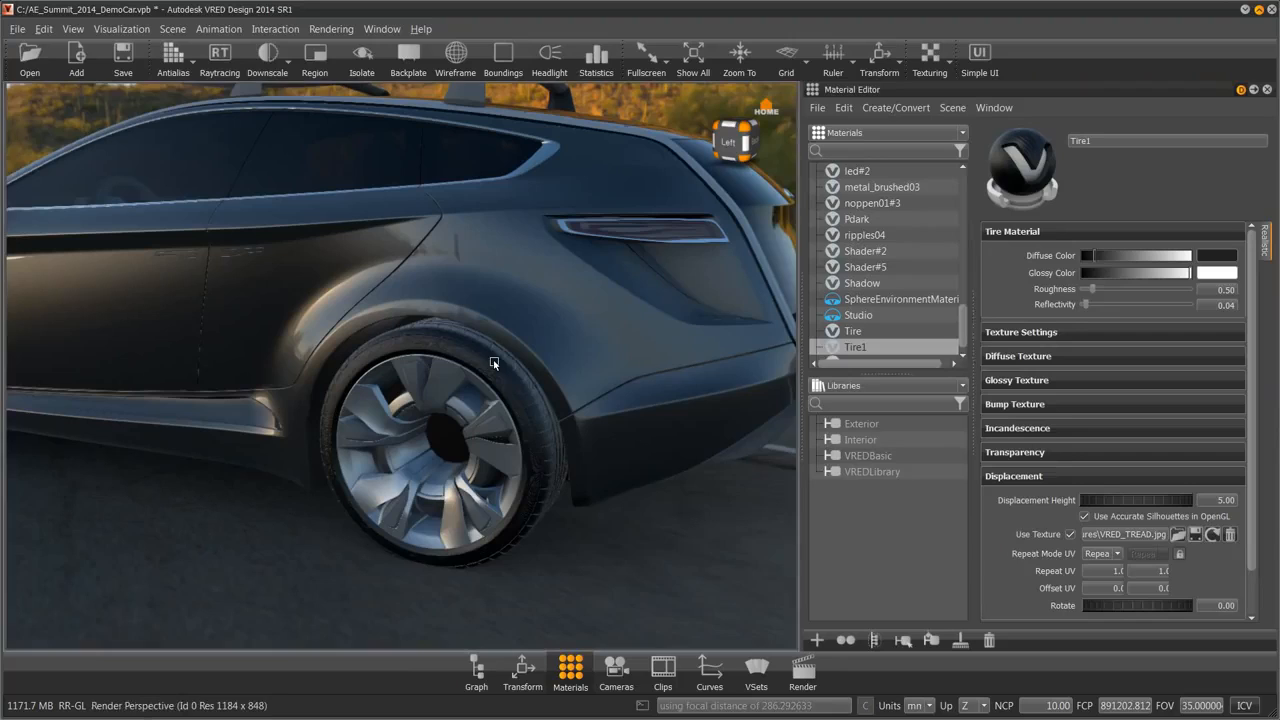
double_click(1107, 138)
text(T)
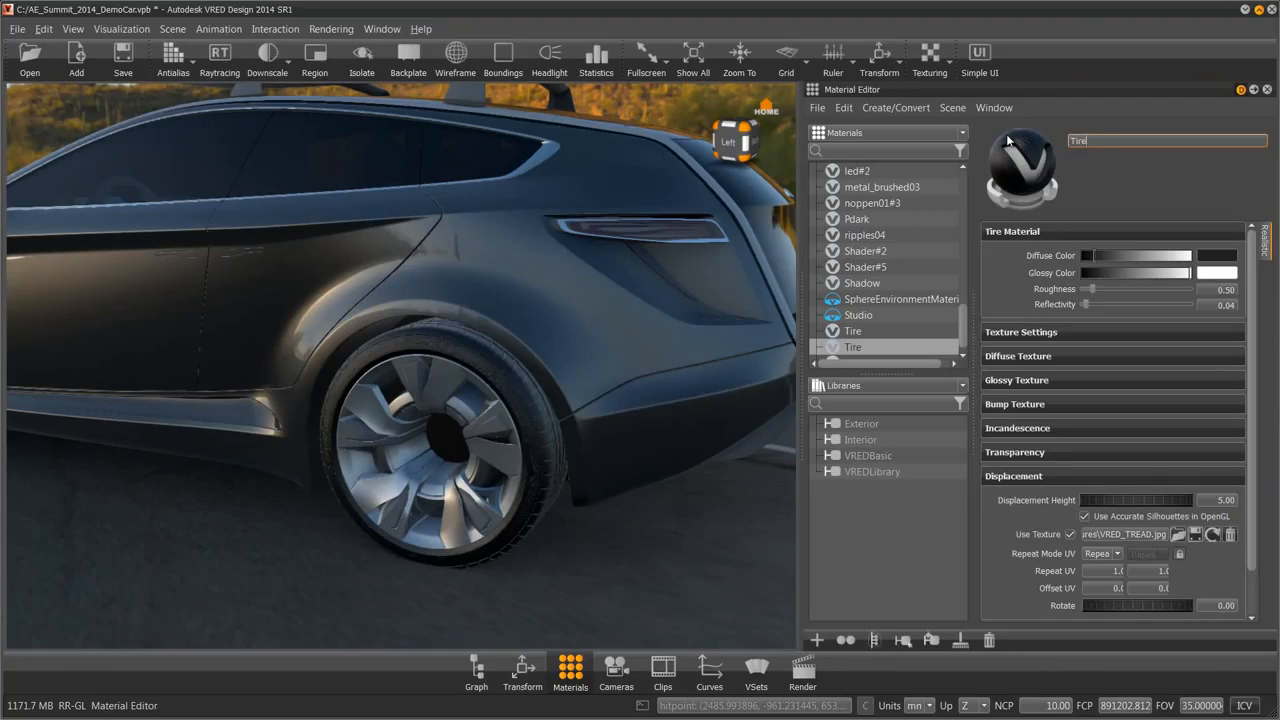
key(Return)
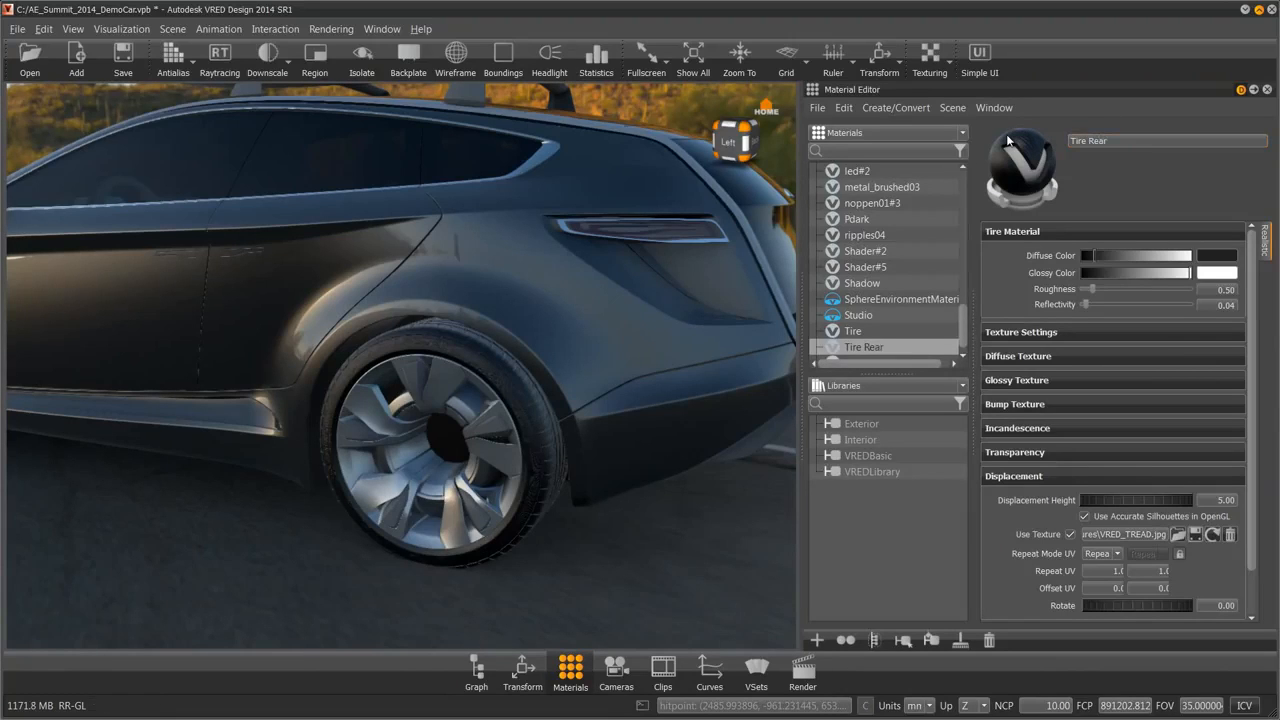
Duplicate the Tire Rear material and name the copy Tire Front
click(858, 347)
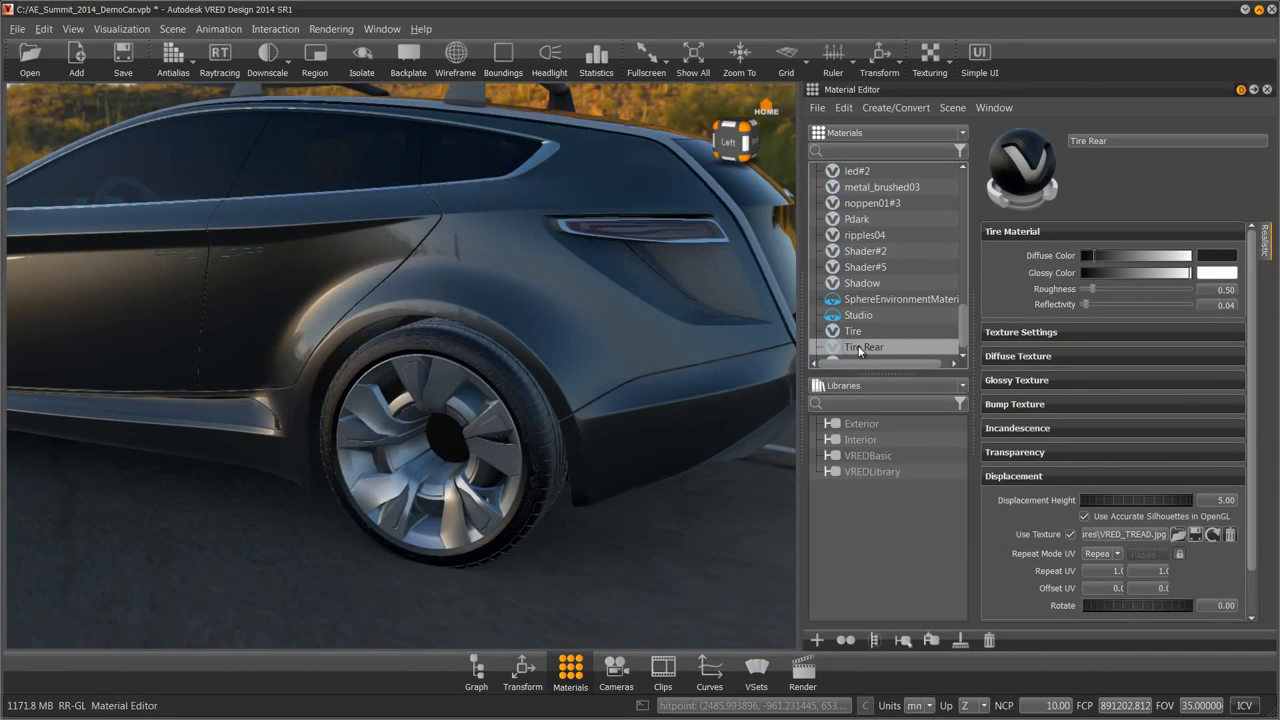
right_click(858, 347)
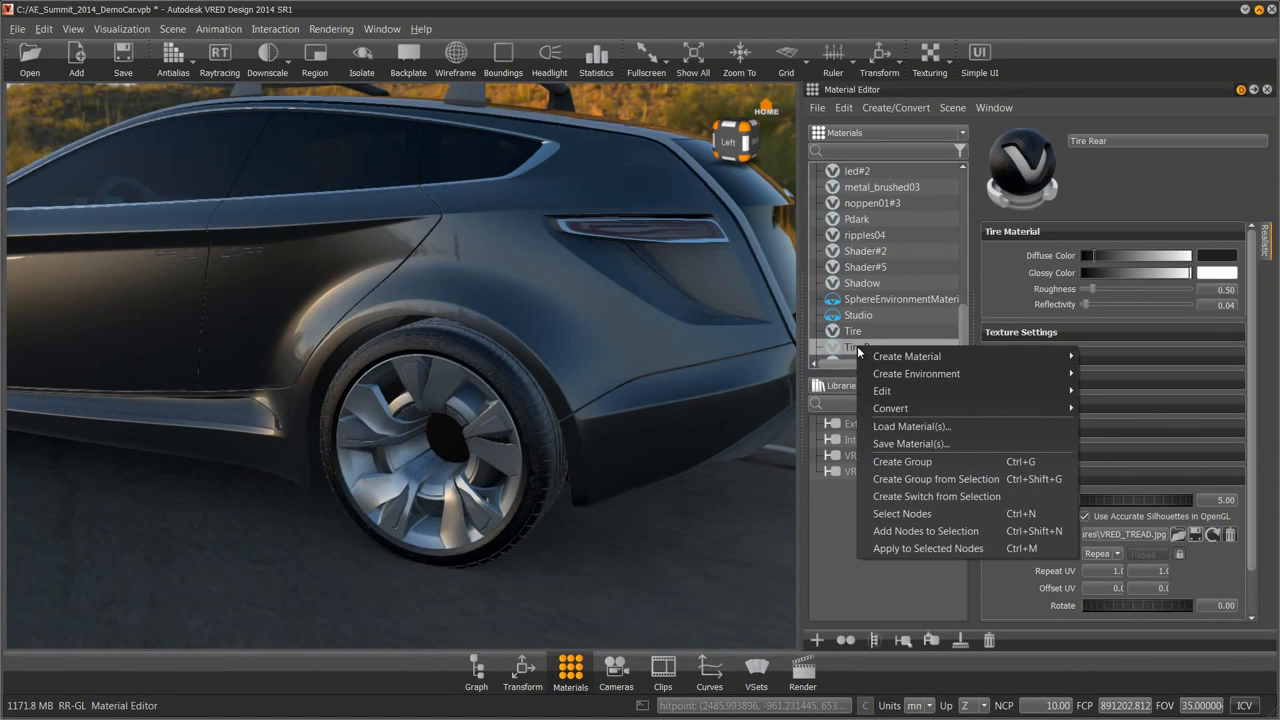
mouse_move(888, 393)
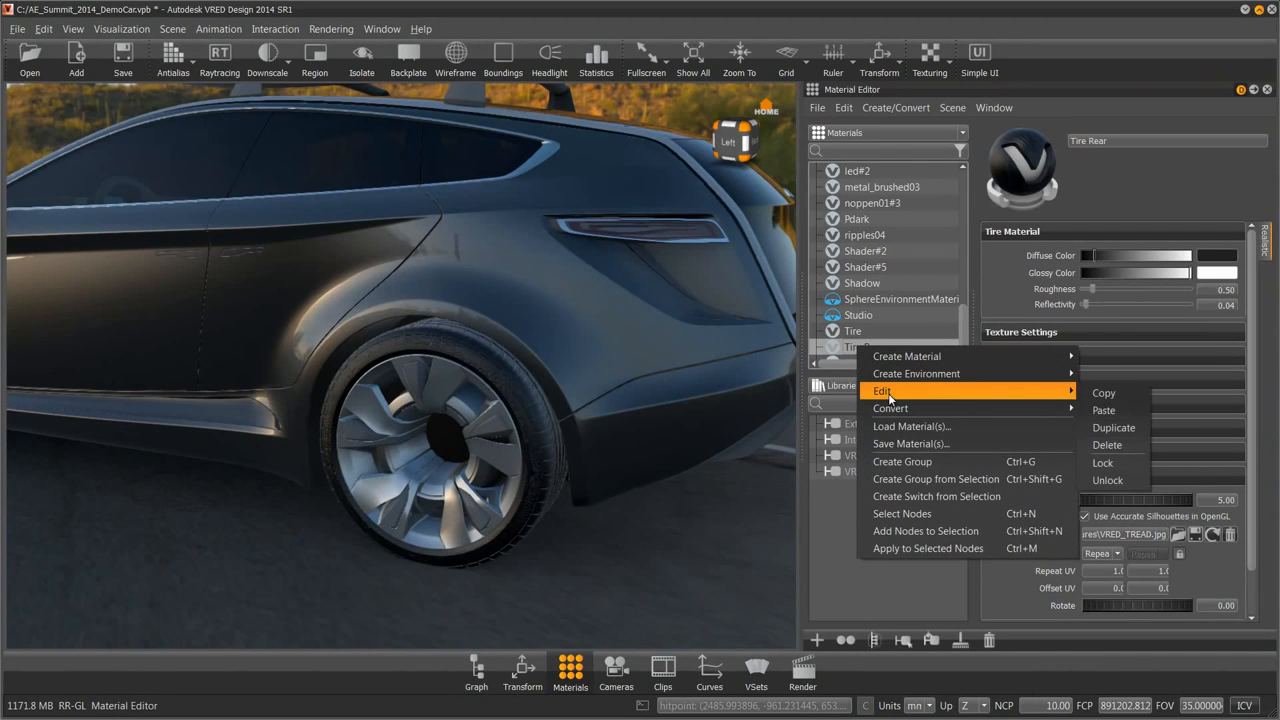
click(1100, 427)
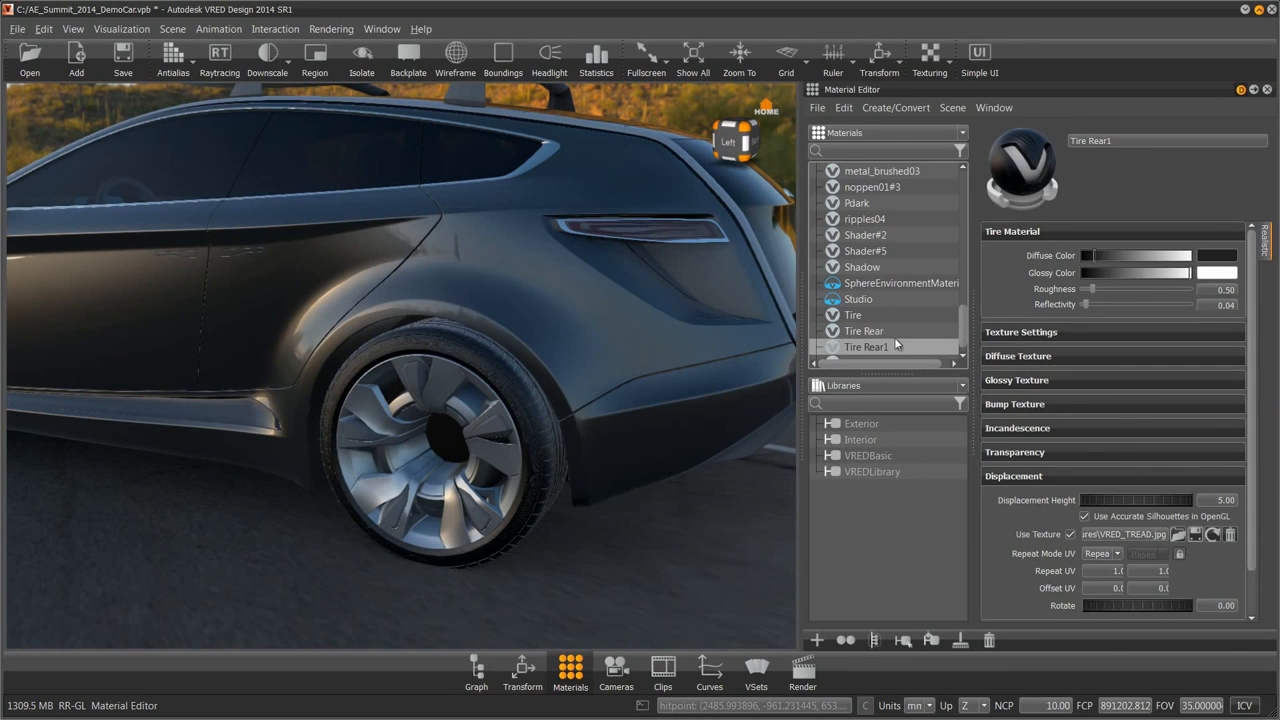
drag(1089, 143, 1178, 147)
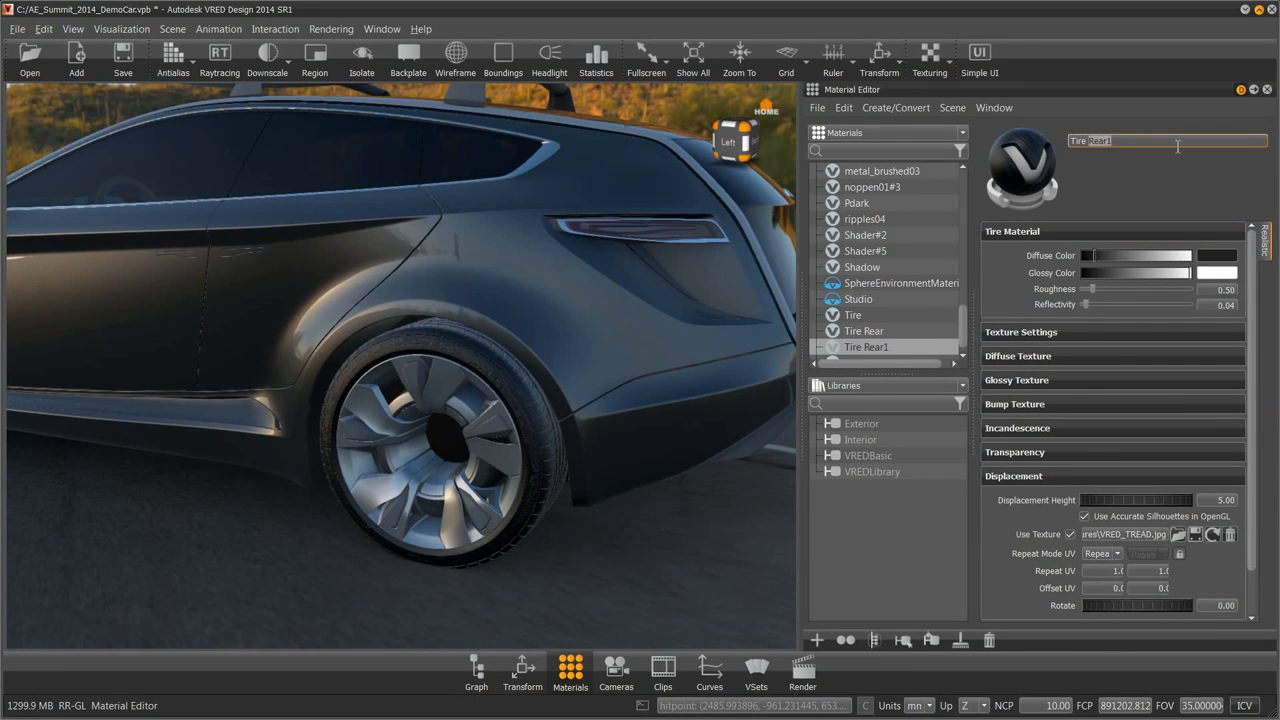
text(Front)
key(Return)
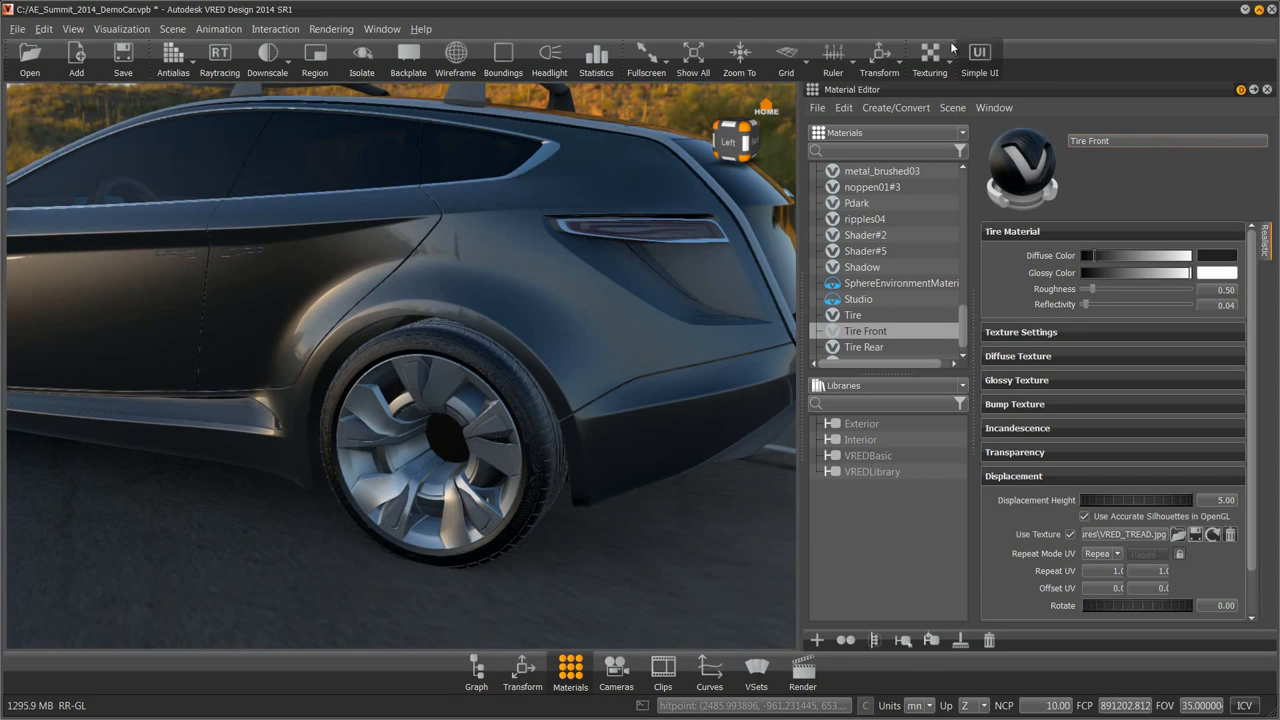
Apply the Tire Front material to the tire of the car's front wheel
drag(435, 273, 556, 237)
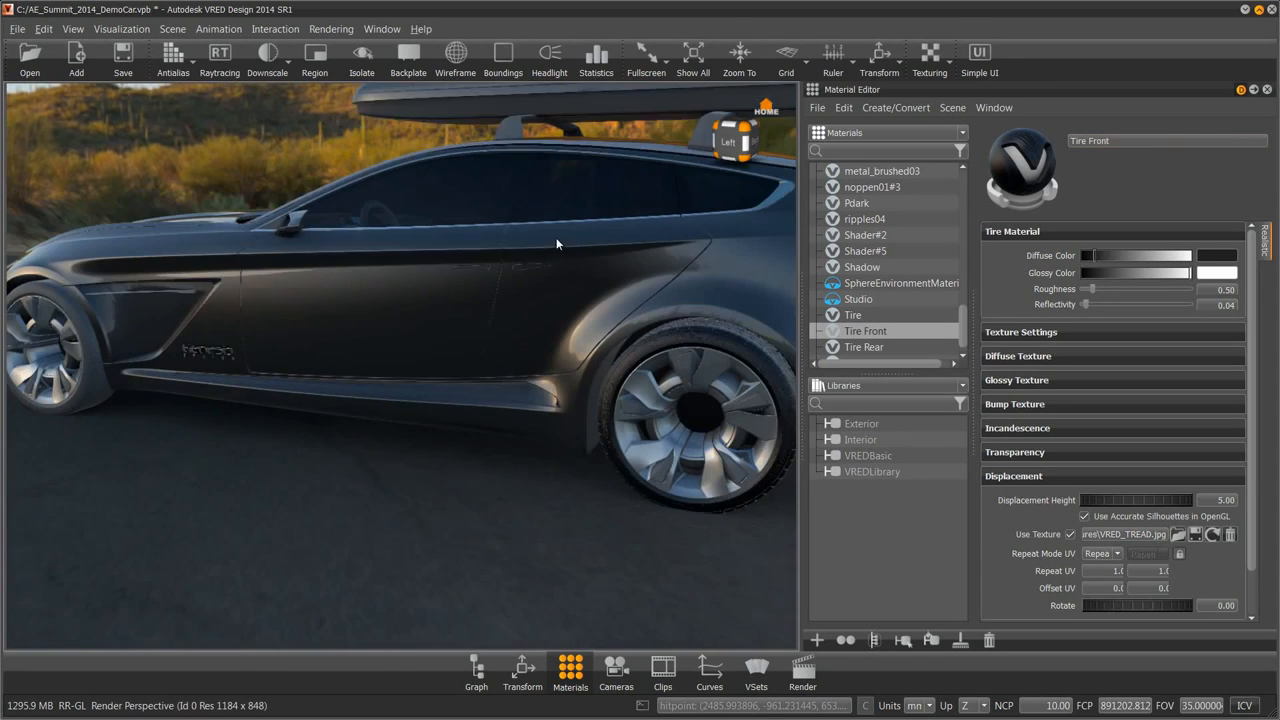
drag(867, 338, 106, 368)
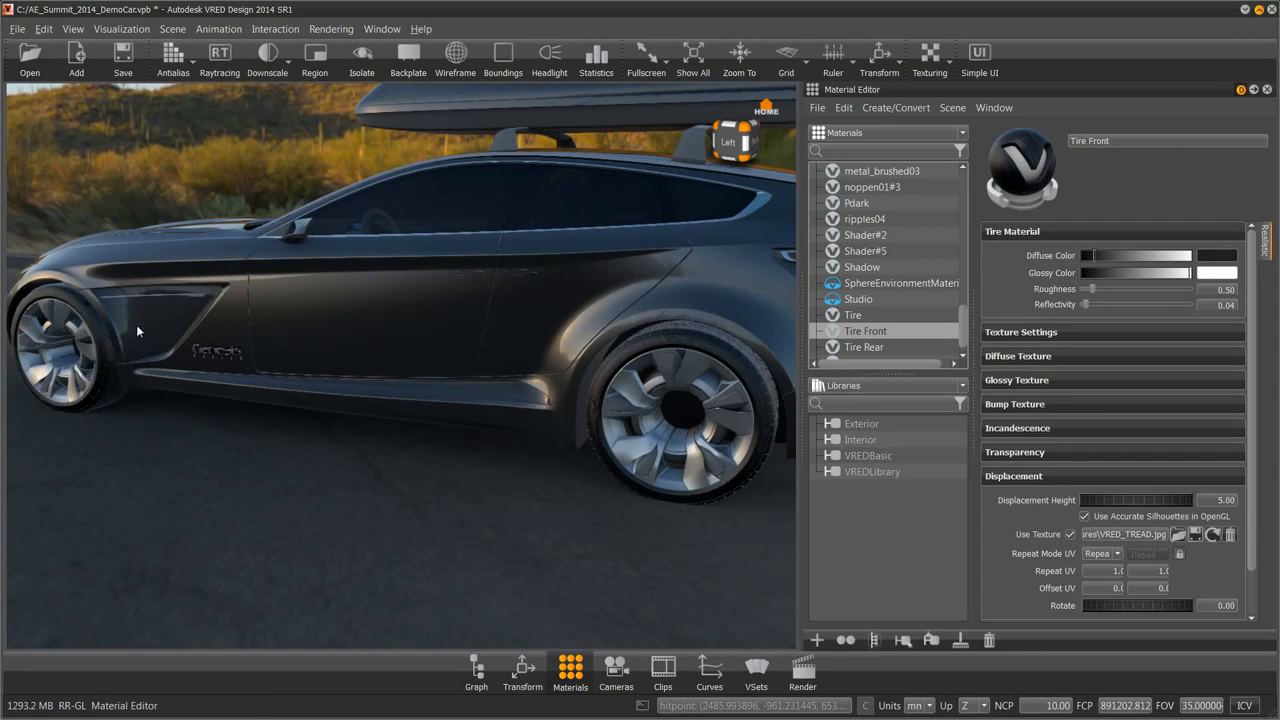
middle_drag(136, 324, 470, 276)
right_drag(470, 276, 482, 440)
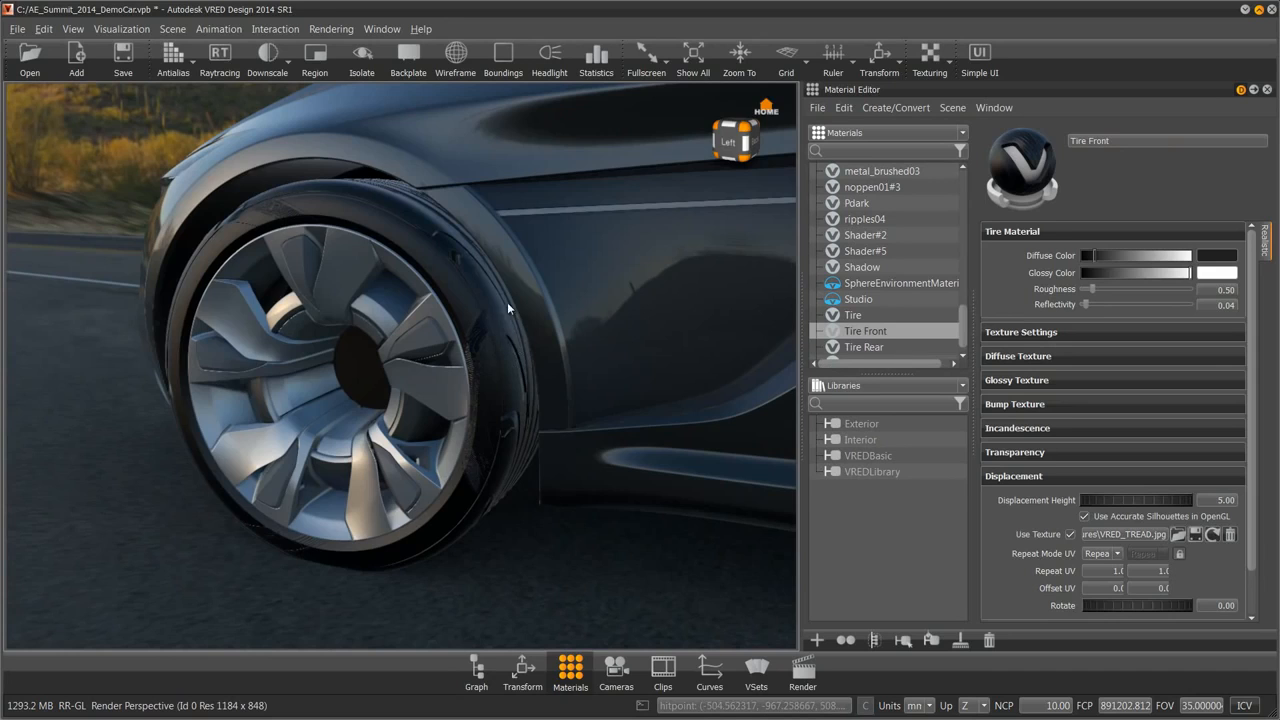
Edit the tire projection of Tire Front in Texturing mode and fit it to the front wheel
click(770, 105)
click(929, 60)
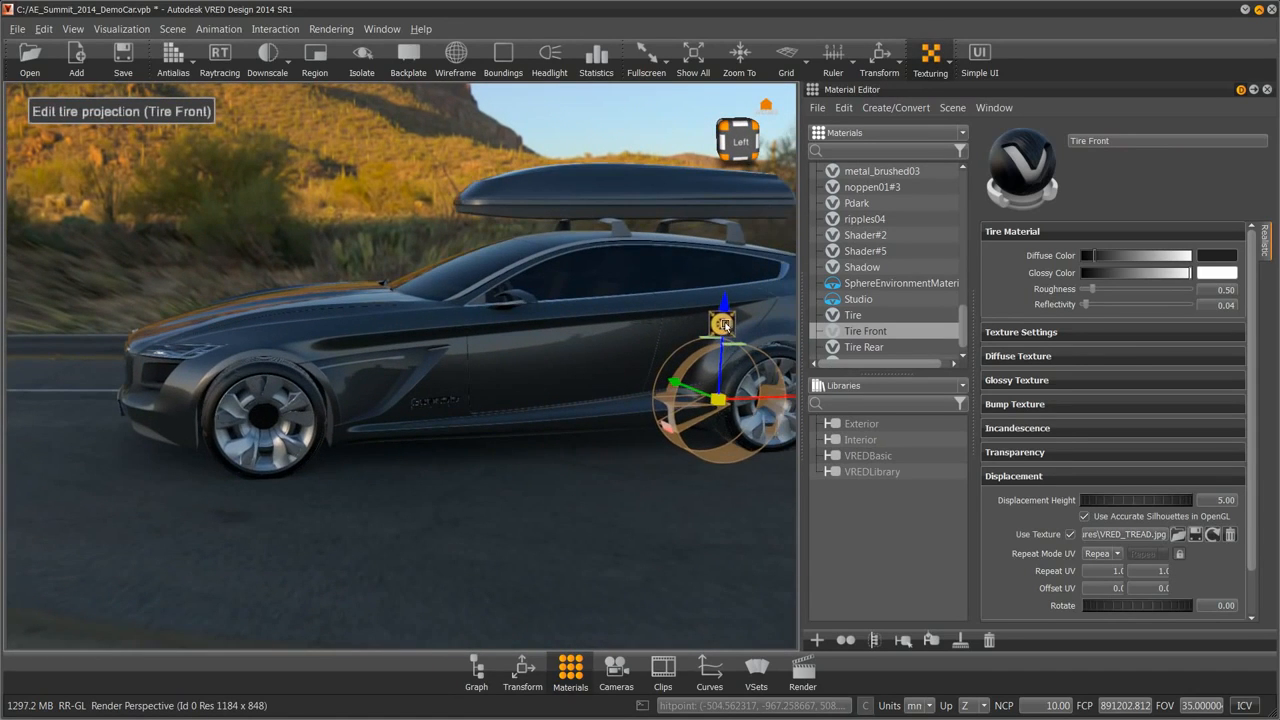
click(718, 323)
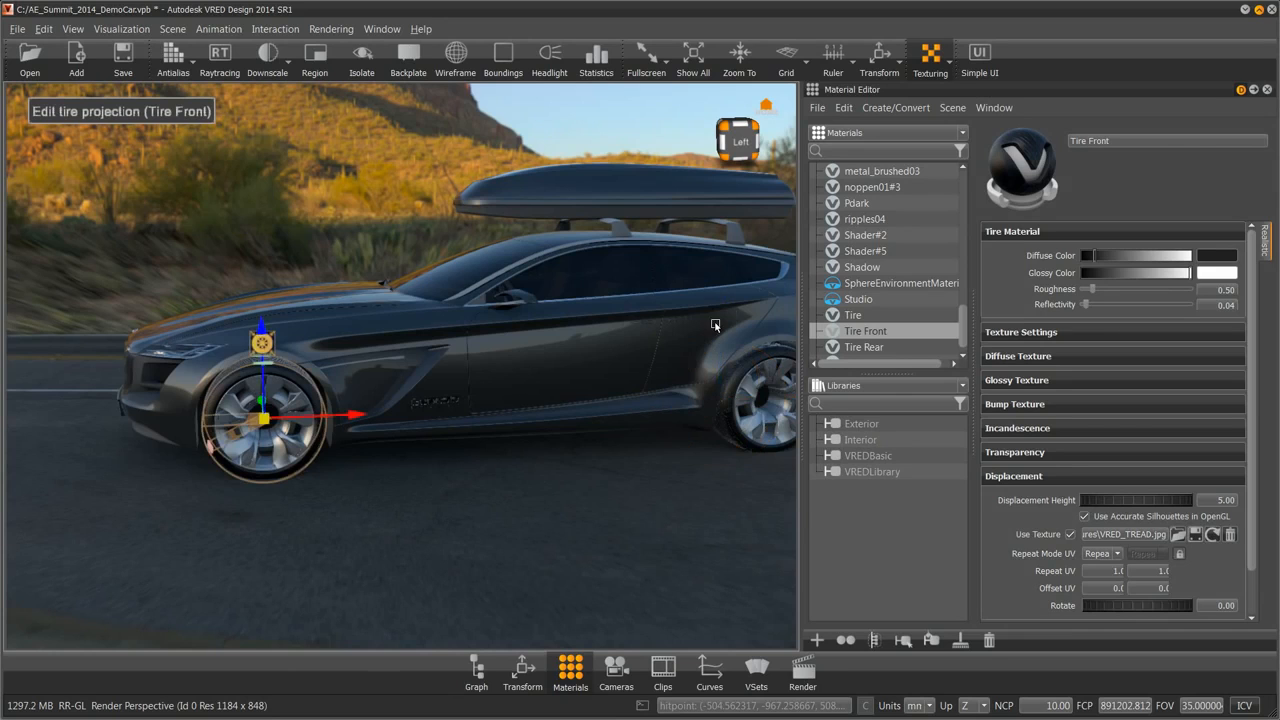
Fine-tune the tire projection's center on the front wheel hub and leave Texturing mode
middle_drag(420, 323, 591, 300)
right_drag(591, 300, 482, 513)
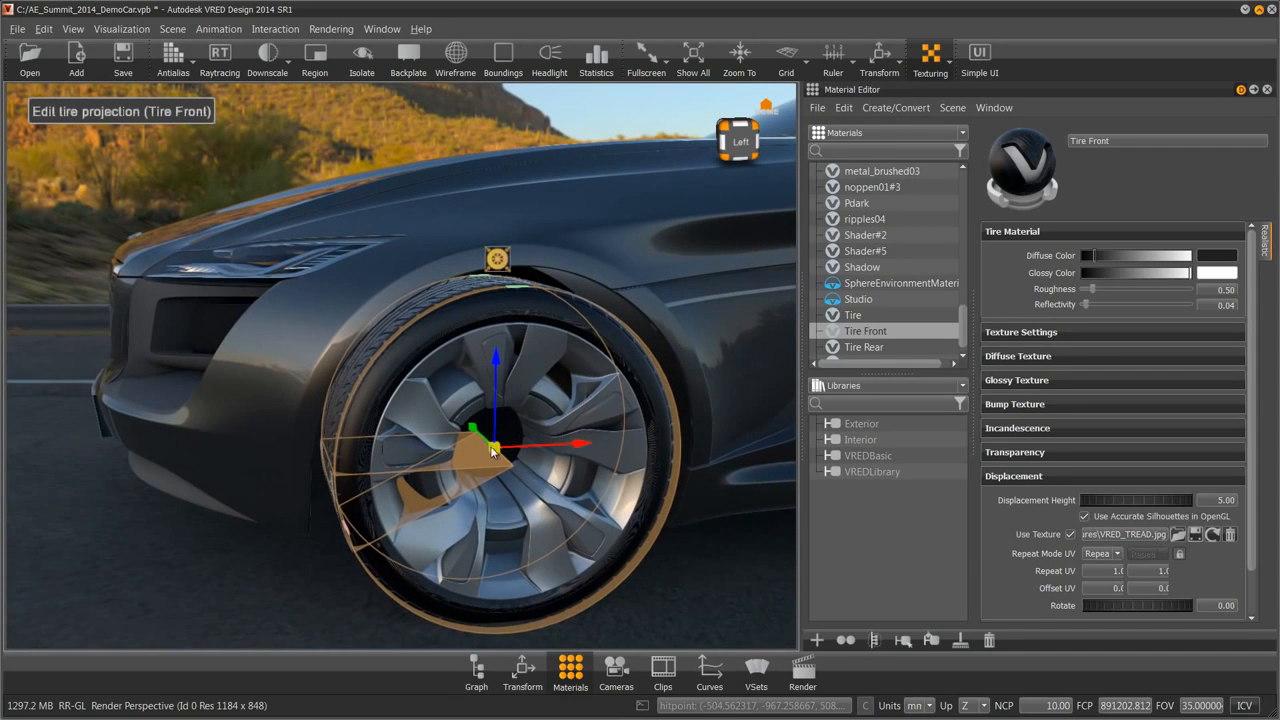
drag(496, 451, 488, 456)
drag(484, 455, 483, 455)
click(932, 63)
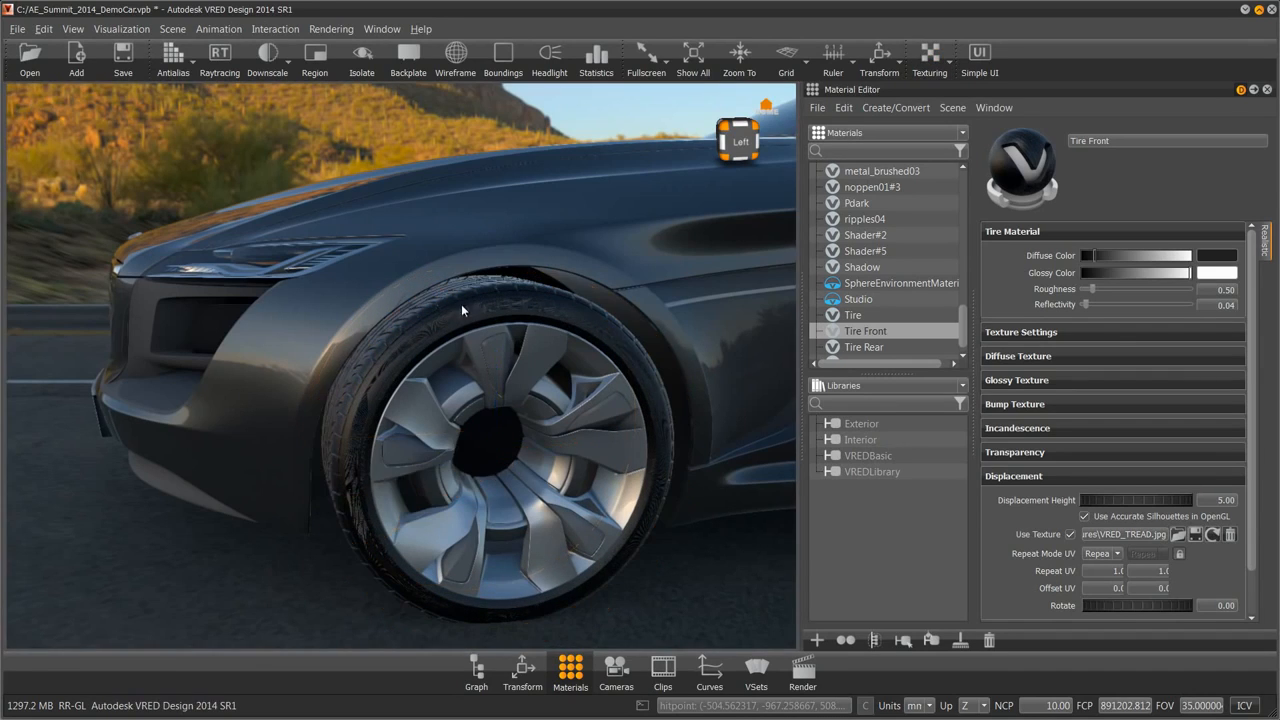
Examine the front tire's sidewall lettering and tread up close, and compare both wheels on the whole car
drag(644, 332, 362, 338)
scroll(573, 411, up, 5)
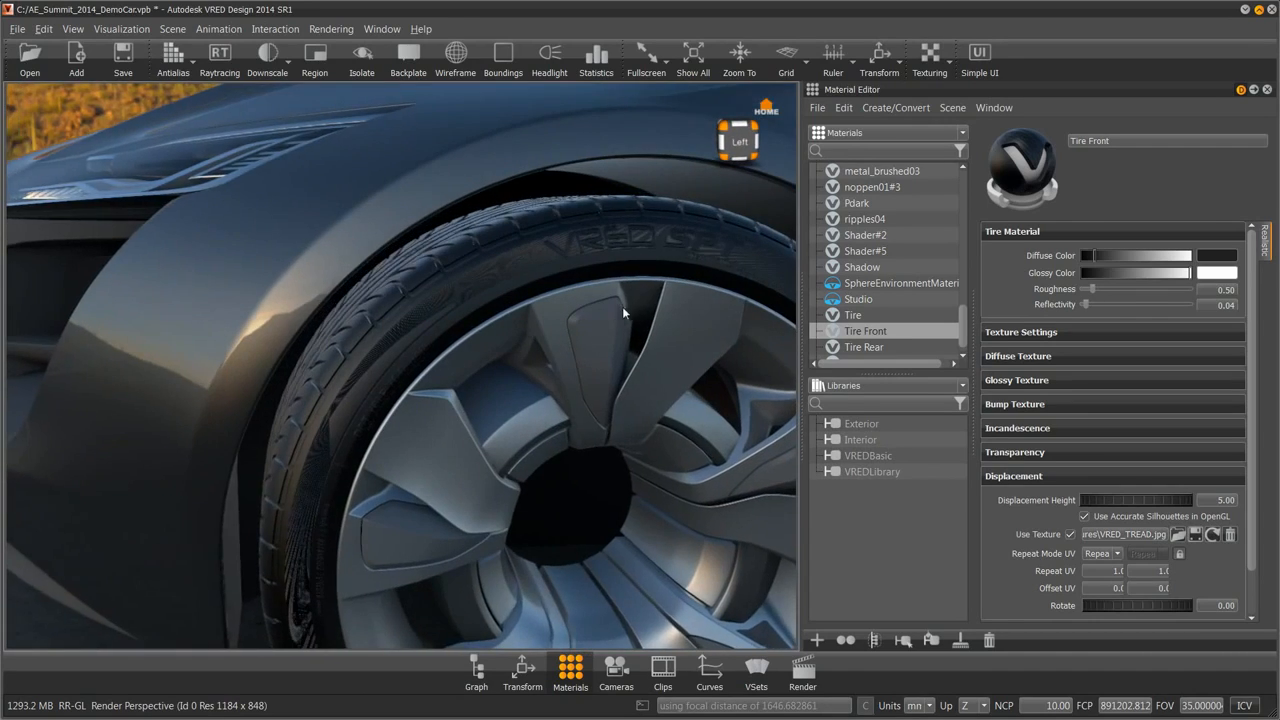
middle_drag(622, 306, 498, 353)
right_drag(514, 188, 518, 328)
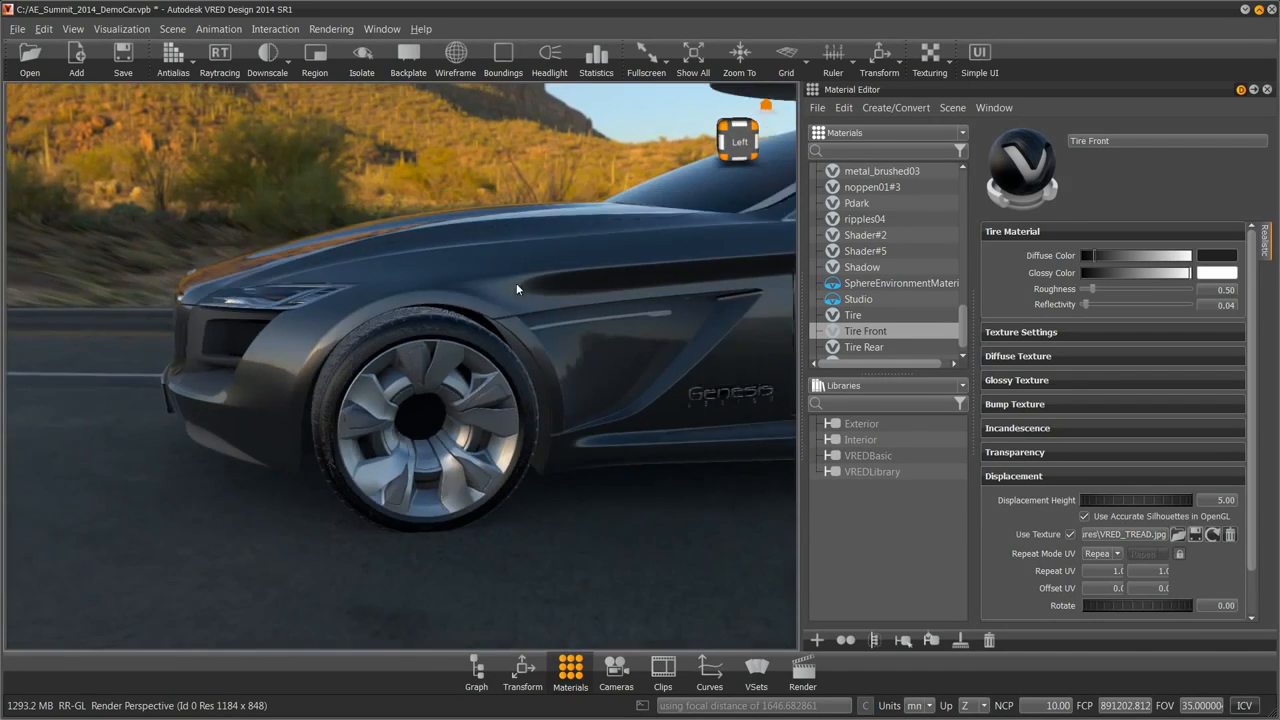
middle_drag(560, 324, 163, 328)
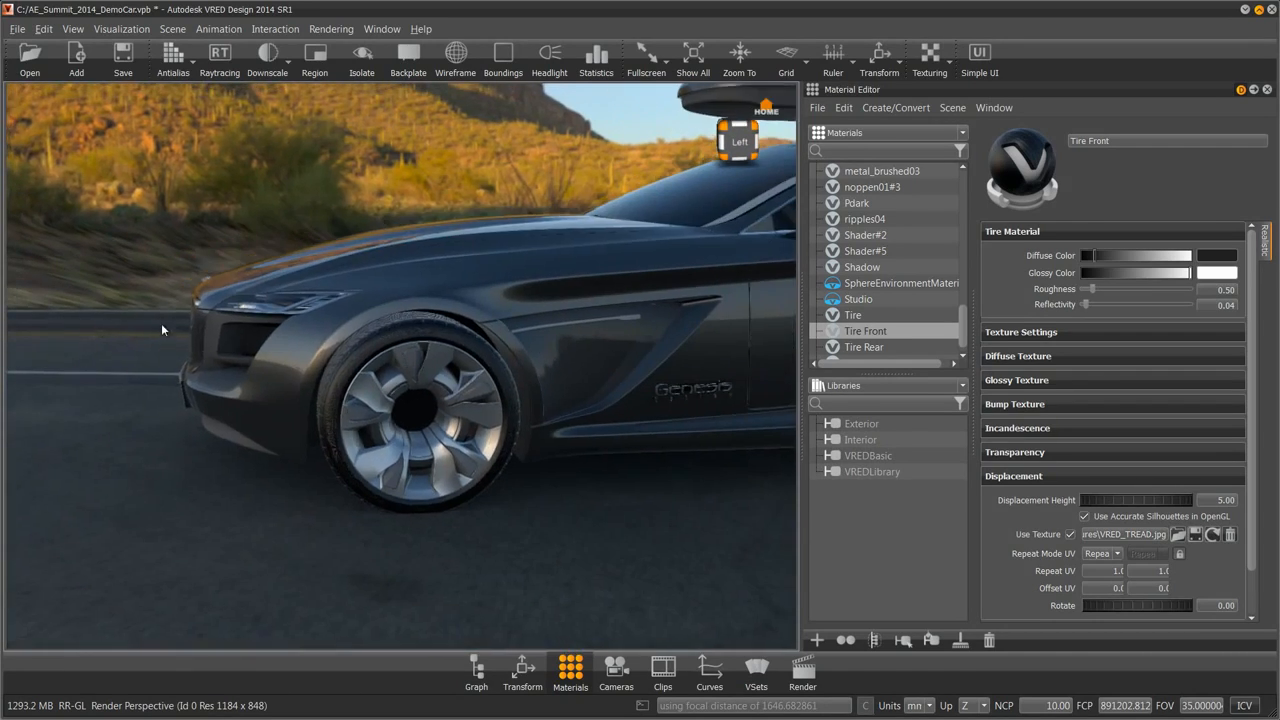
drag(529, 371, 282, 318)
scroll(282, 318, down, 5)
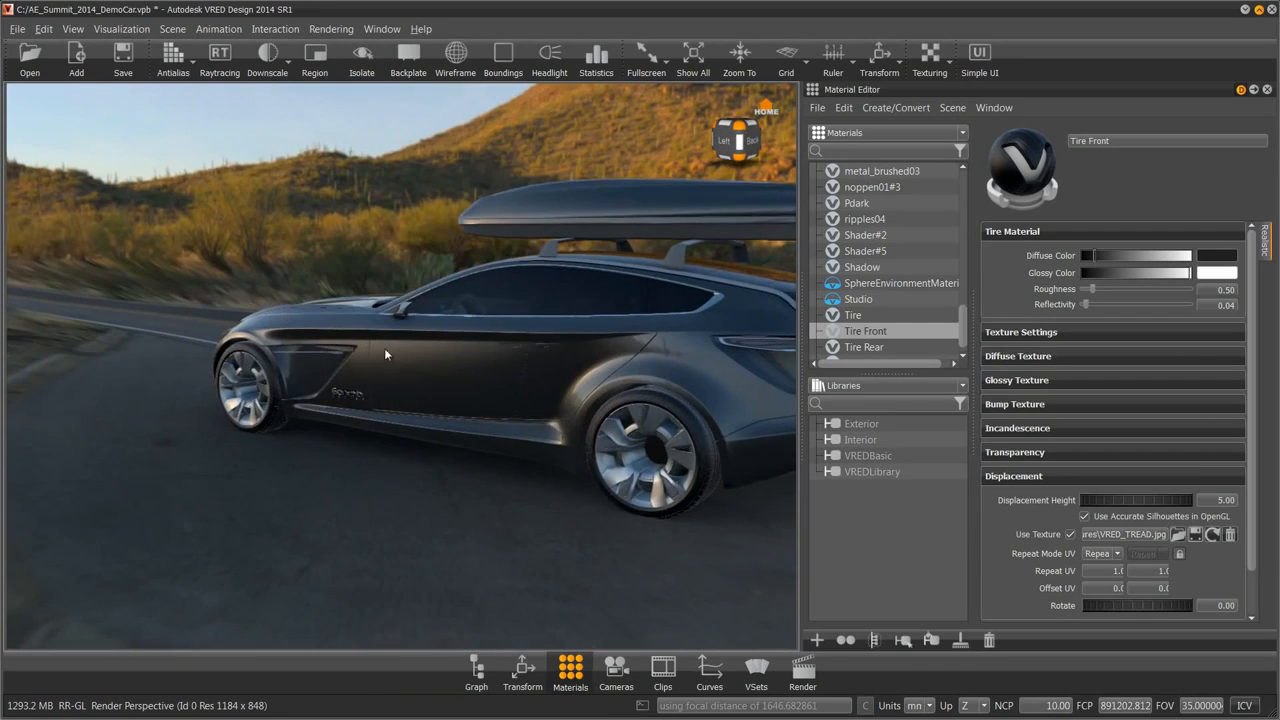
middle_drag(384, 348, 387, 302)
scroll(436, 418, up, 5)
scroll(431, 356, down, 4)
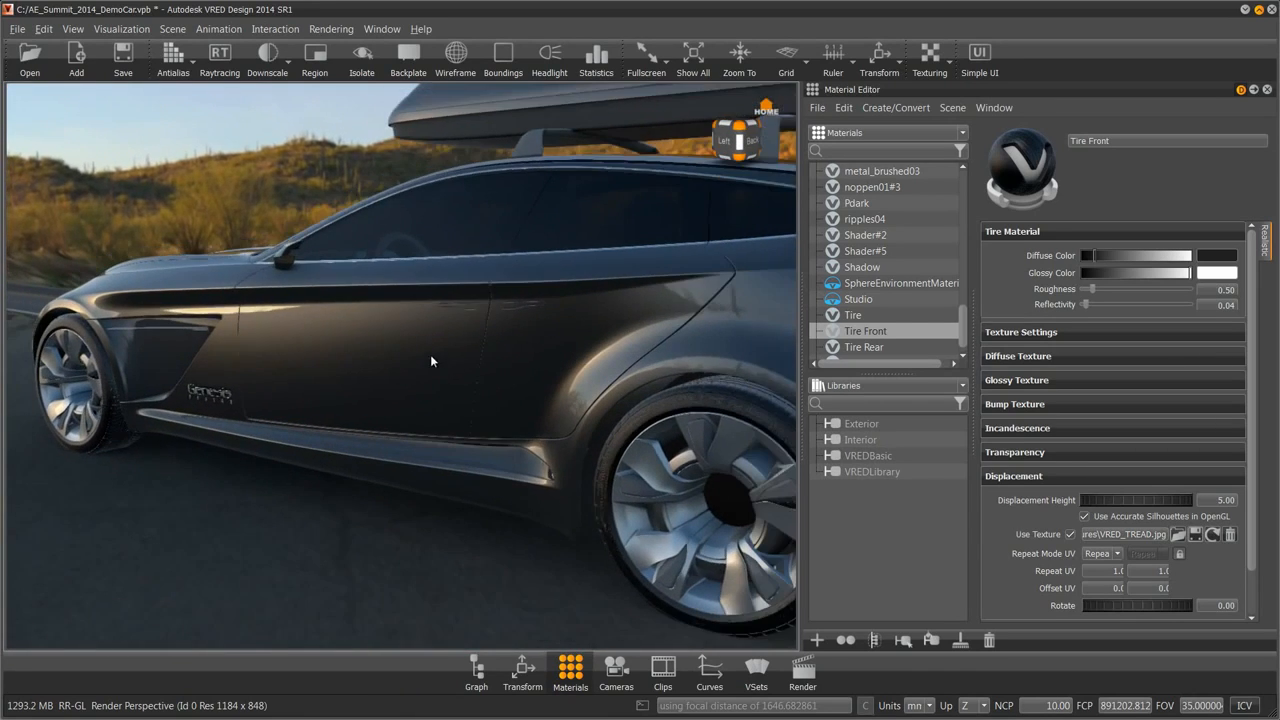
middle_drag(420, 353, 370, 332)
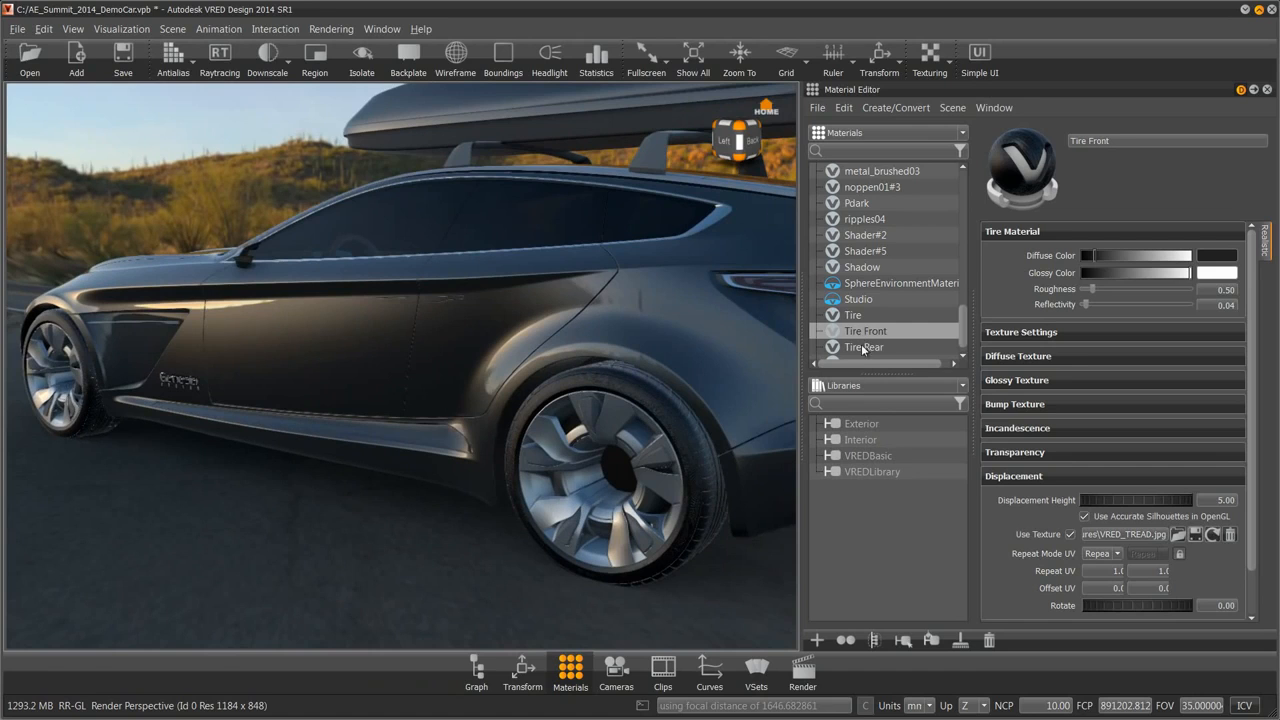
Create a new material library named Tires
right_click(848, 509)
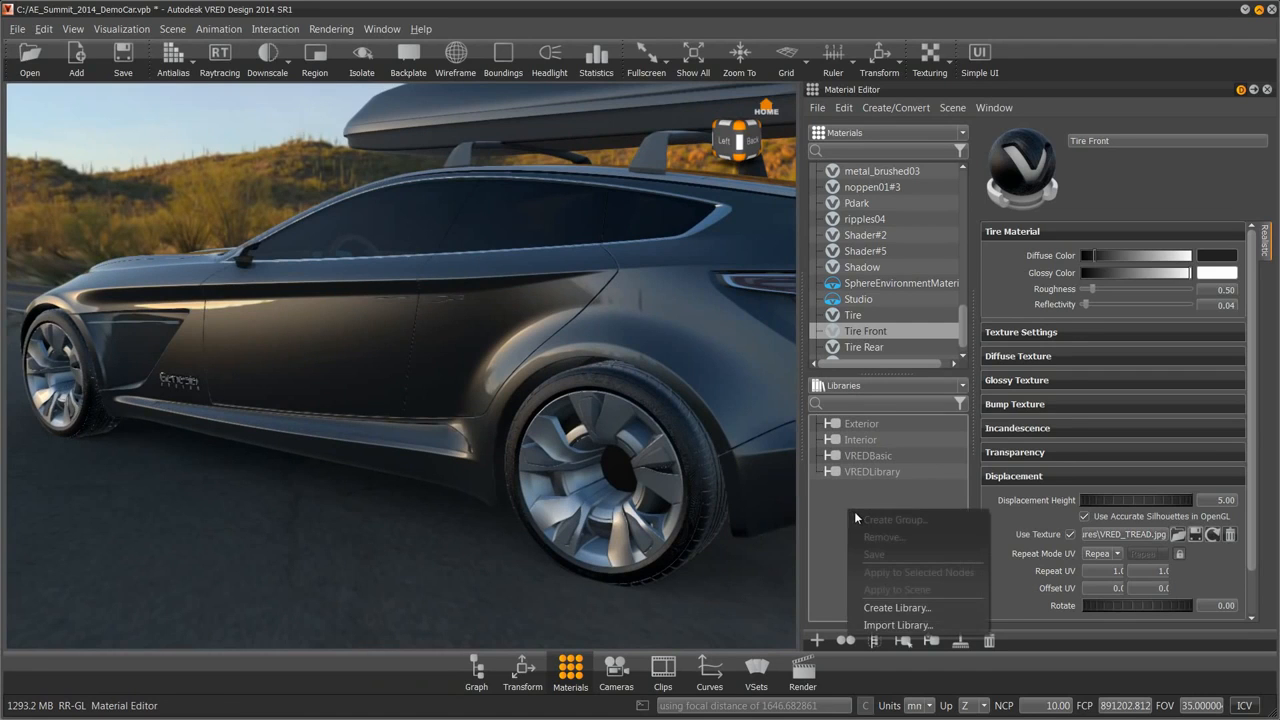
click(895, 608)
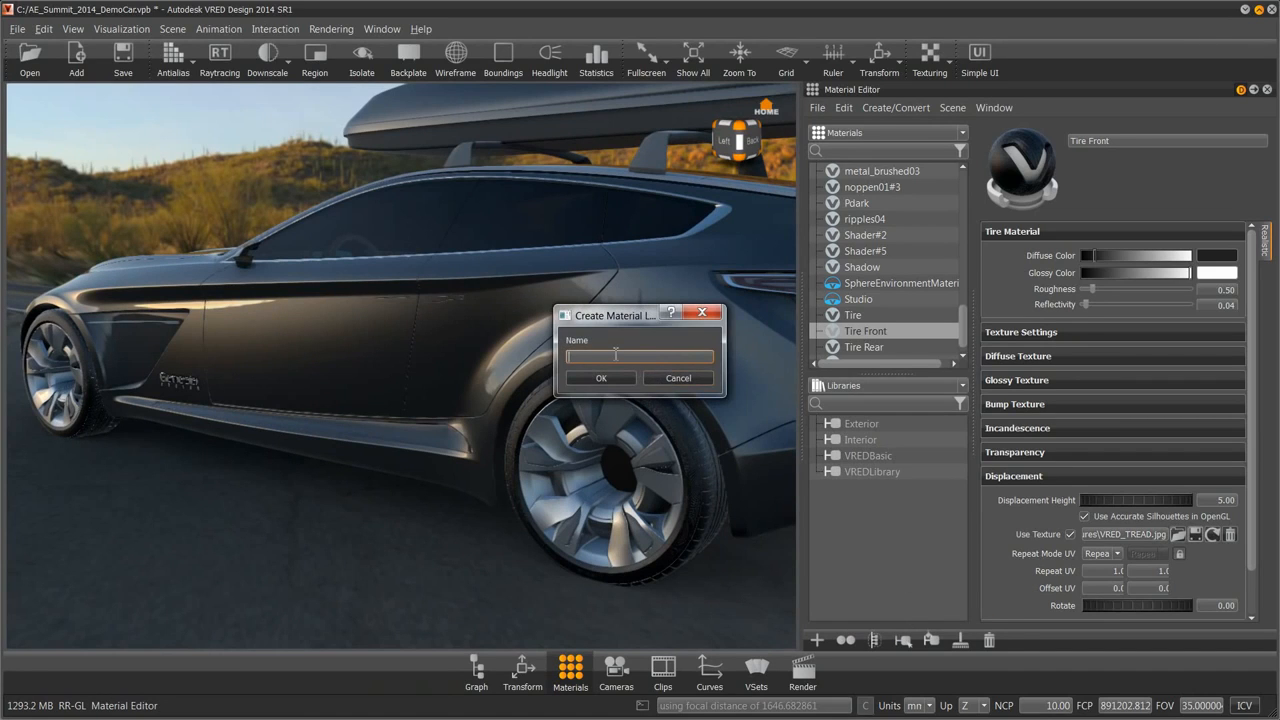
text(Tires)
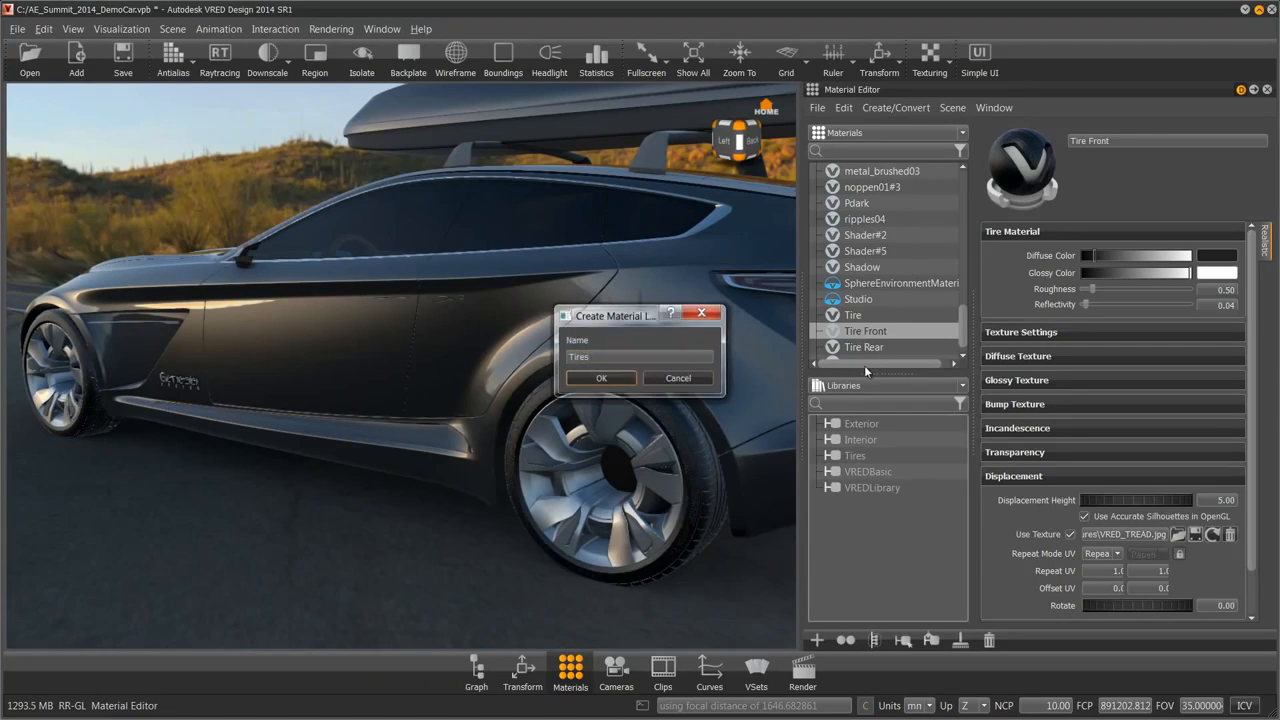
click(601, 378)
Add the Tire Front and Tire Rear materials to the Tires library and save the library
click(864, 347)
drag(866, 350, 836, 458)
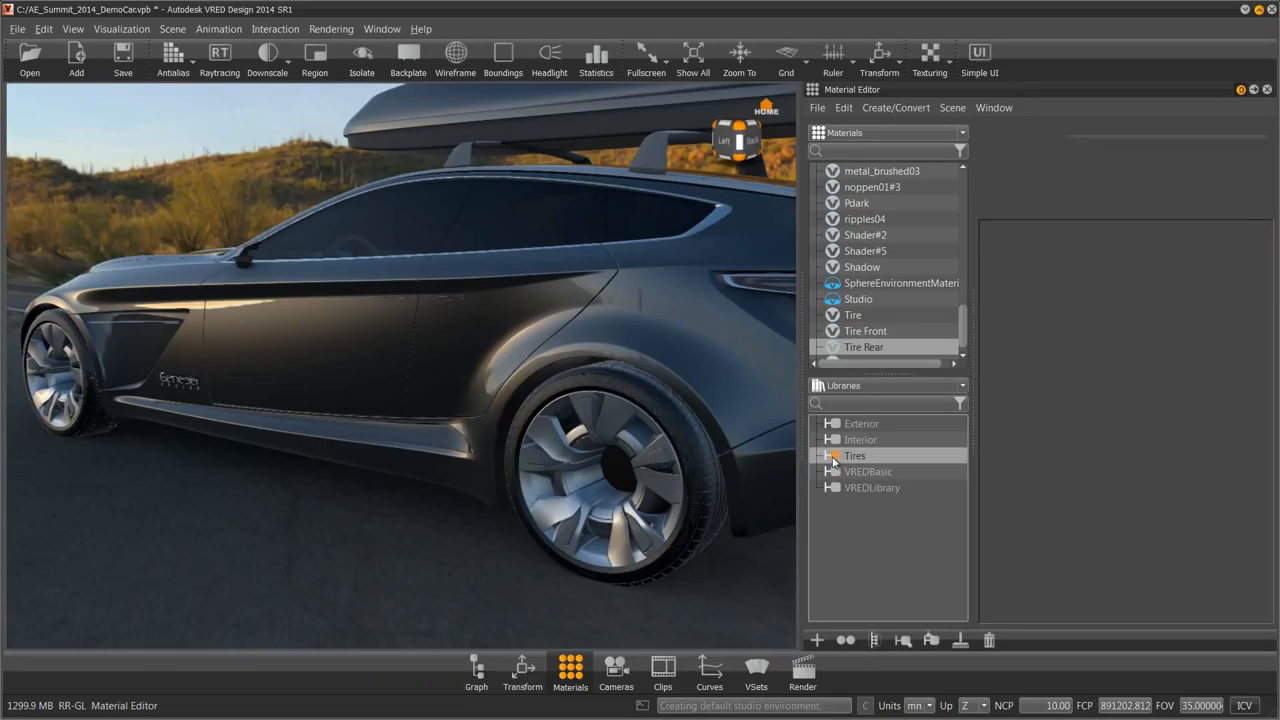
click(864, 334)
shift+click(866, 347)
drag(866, 347, 864, 456)
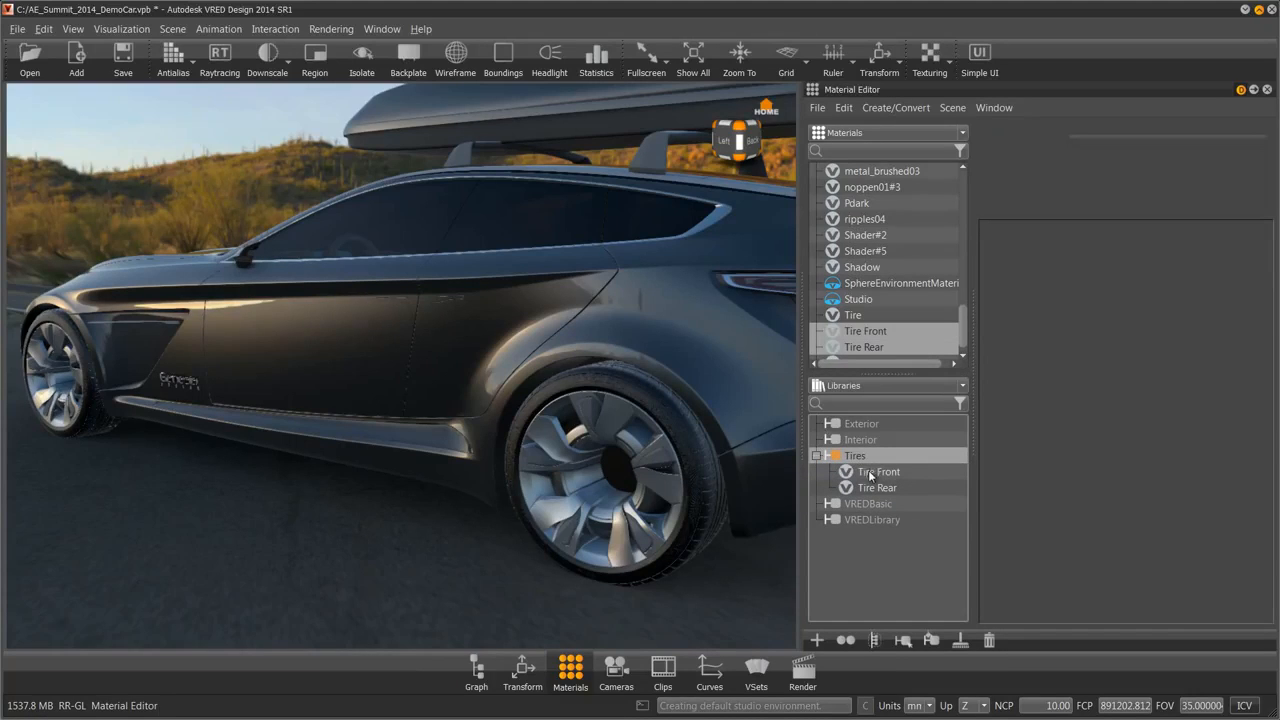
right_click(857, 456)
click(908, 501)
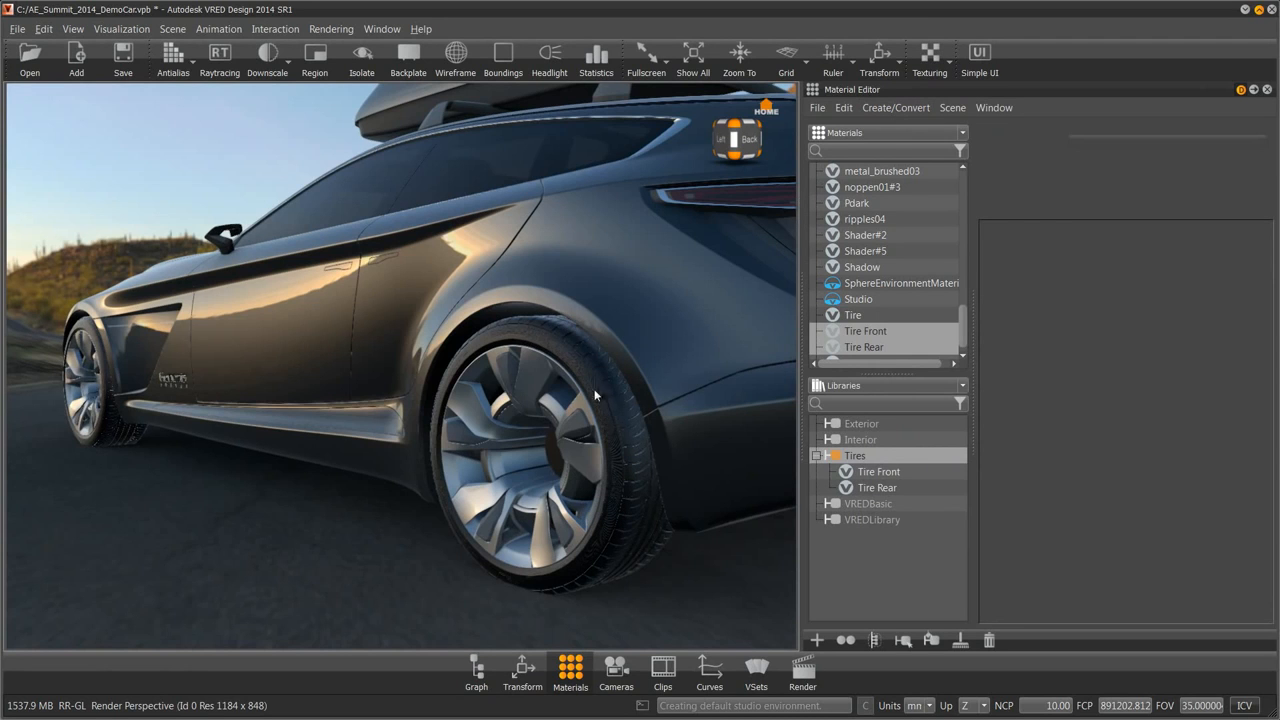
Close the Material Editor and look over the car's textured tires from a low rear angle
drag(535, 389, 530, 311)
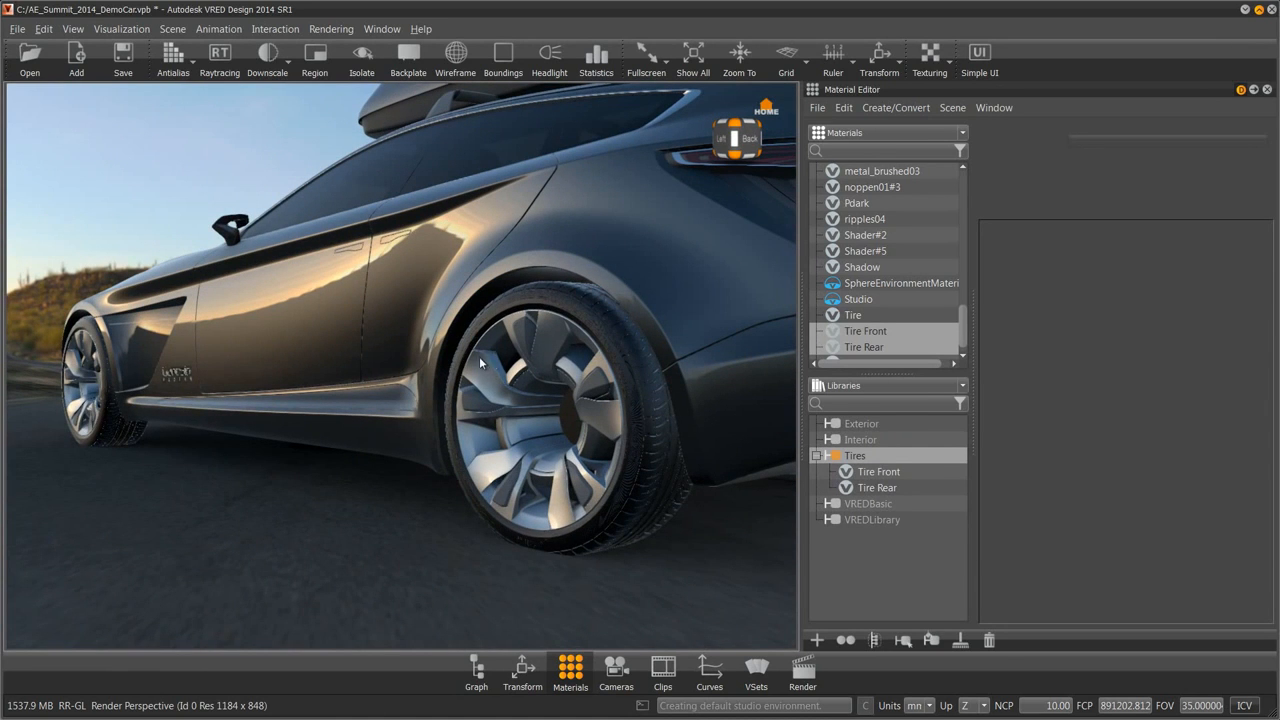
click(1269, 91)
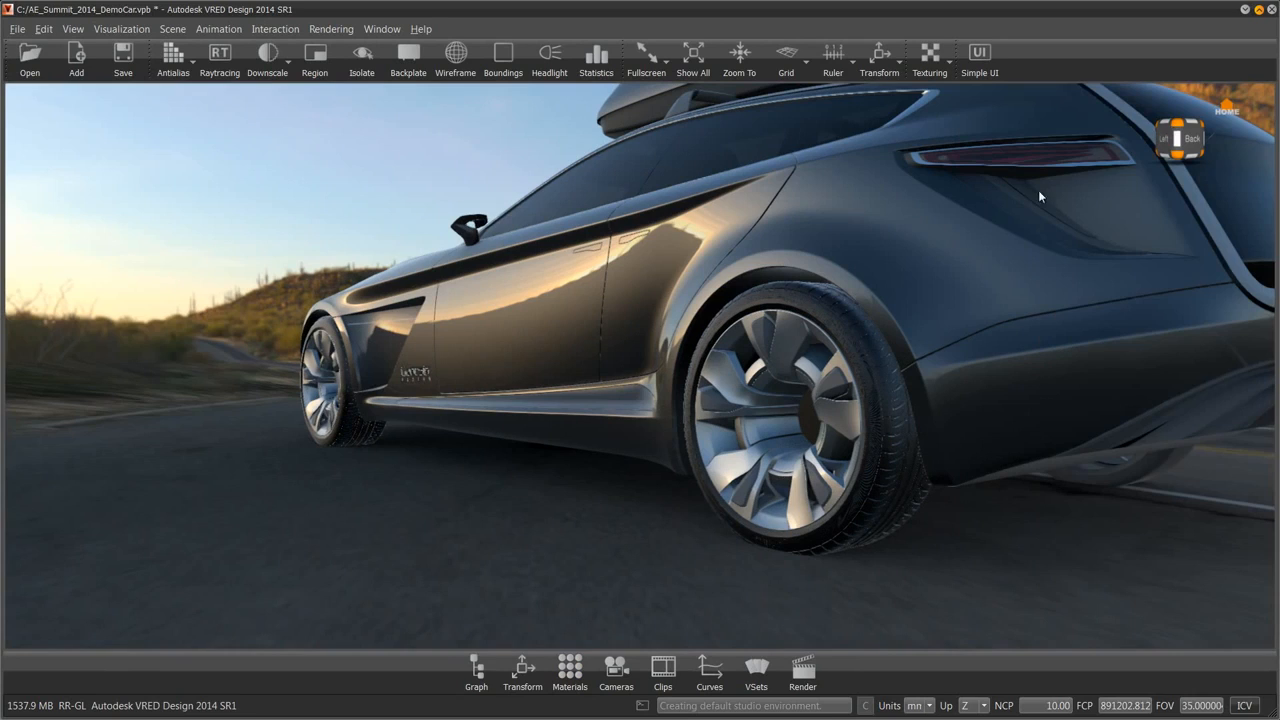
drag(869, 286, 761, 252)
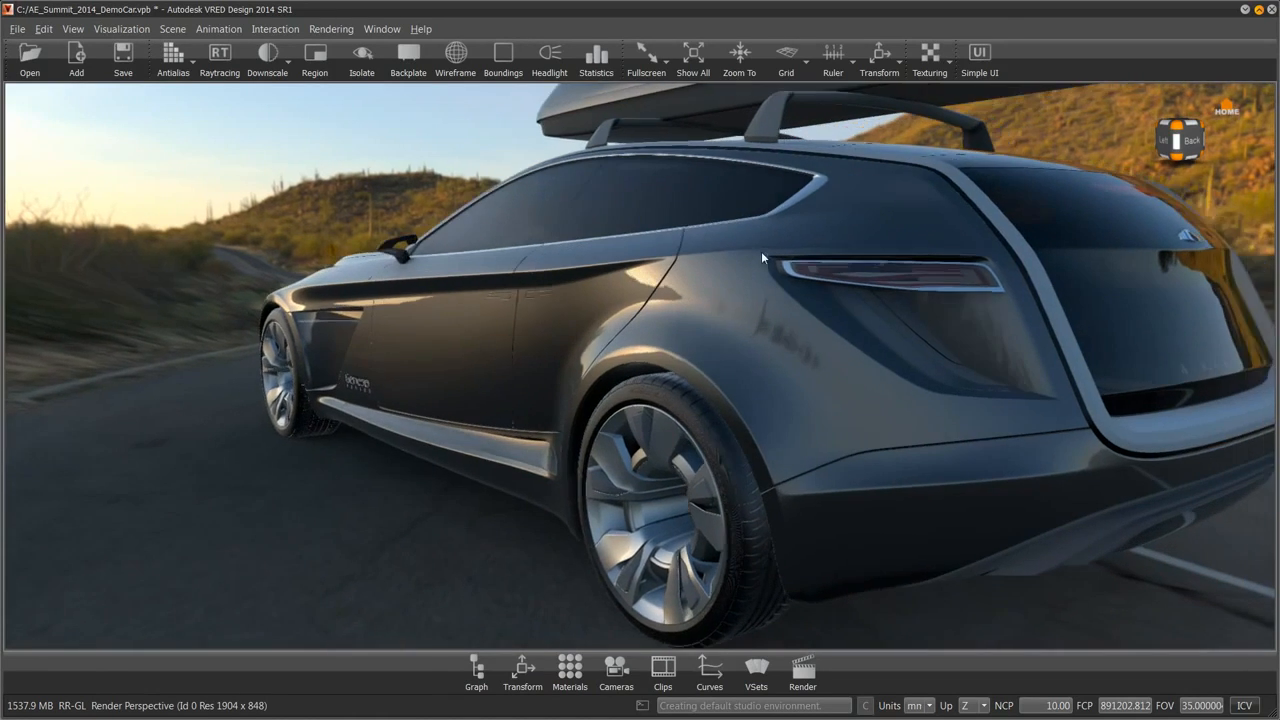
Render a close-up of the rear tire's sidewall and tread with Raytracing and Antialiasing enabled
right_drag(782, 337, 747, 430)
double_click(683, 456)
drag(683, 456, 787, 412)
right_drag(787, 412, 803, 499)
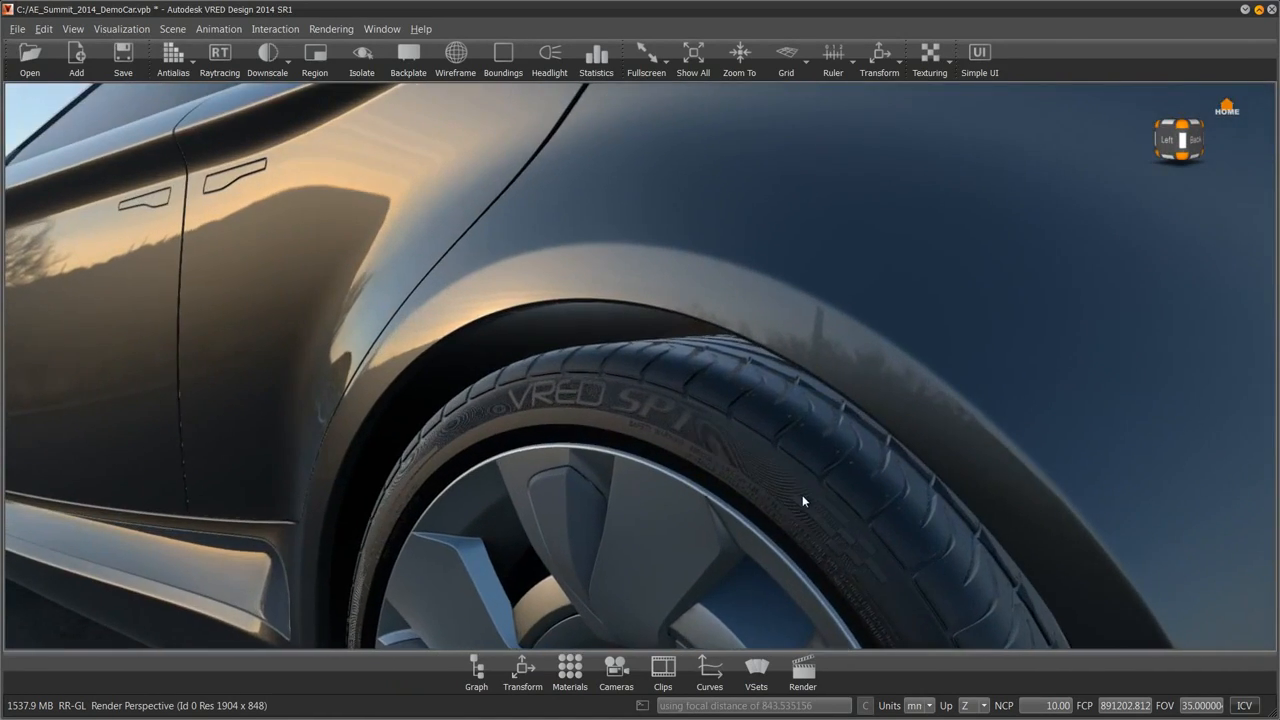
middle_drag(803, 499, 713, 382)
right_drag(755, 413, 757, 441)
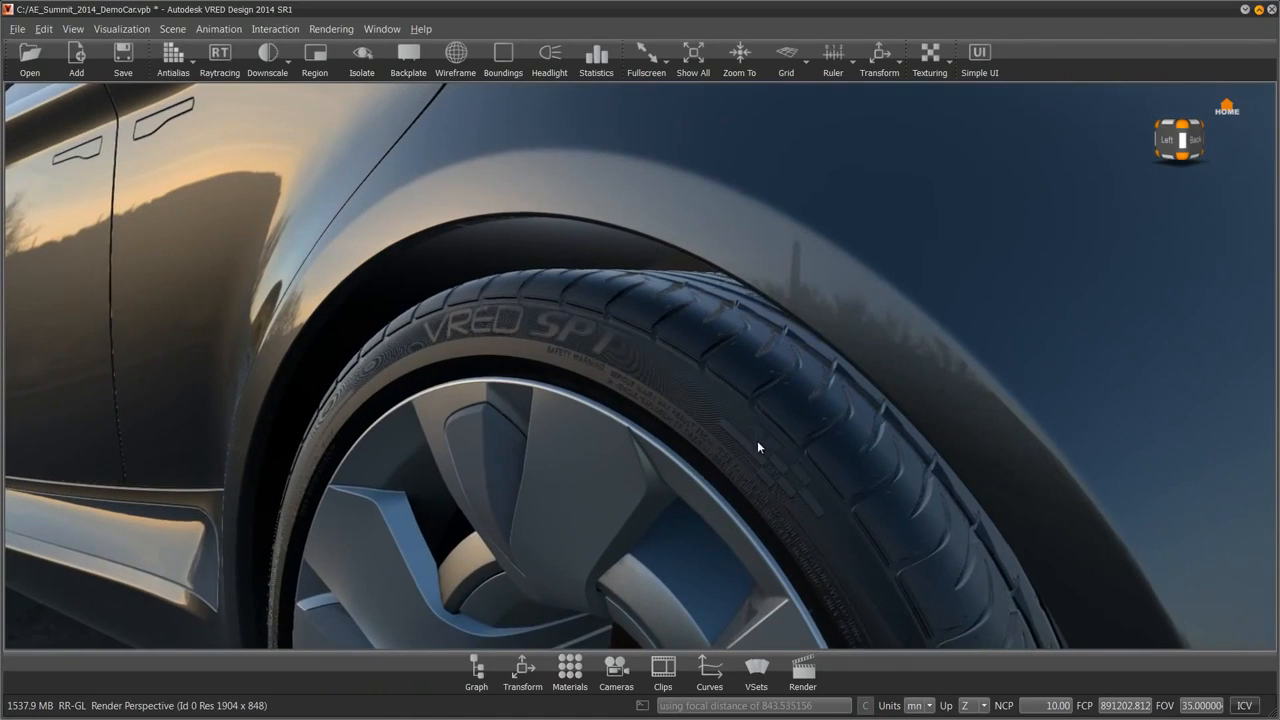
click(226, 66)
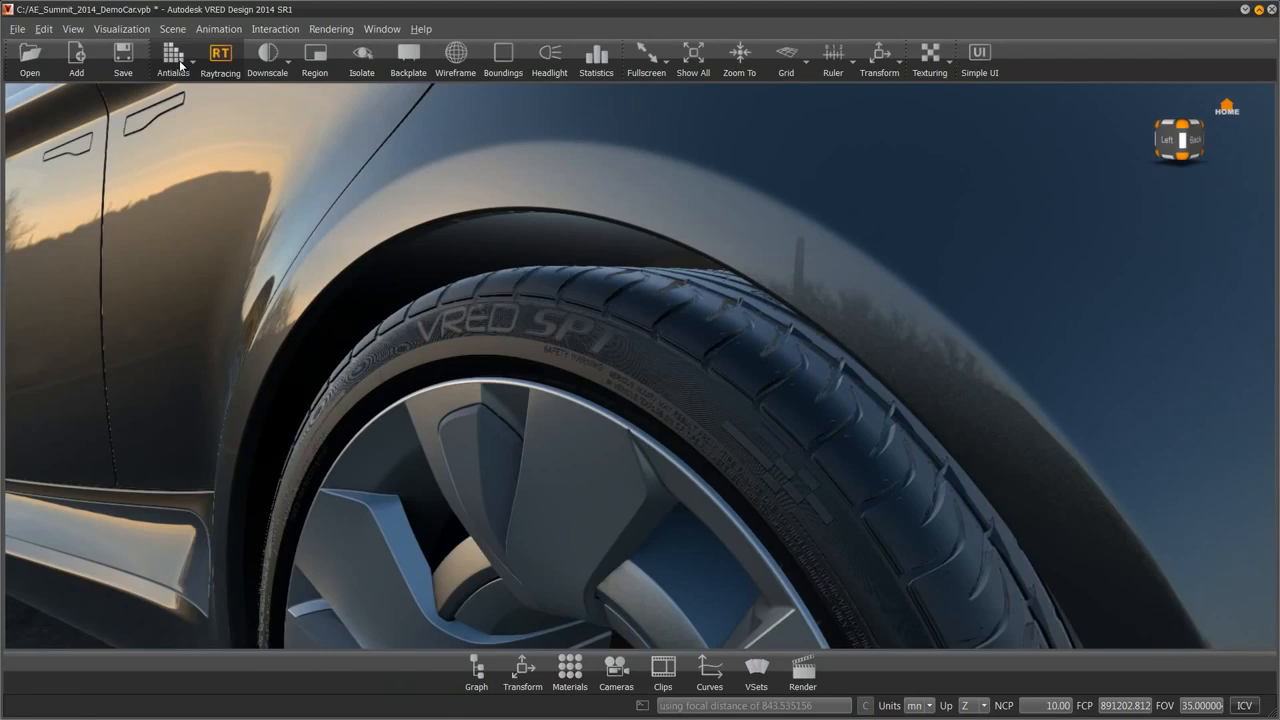
click(174, 60)
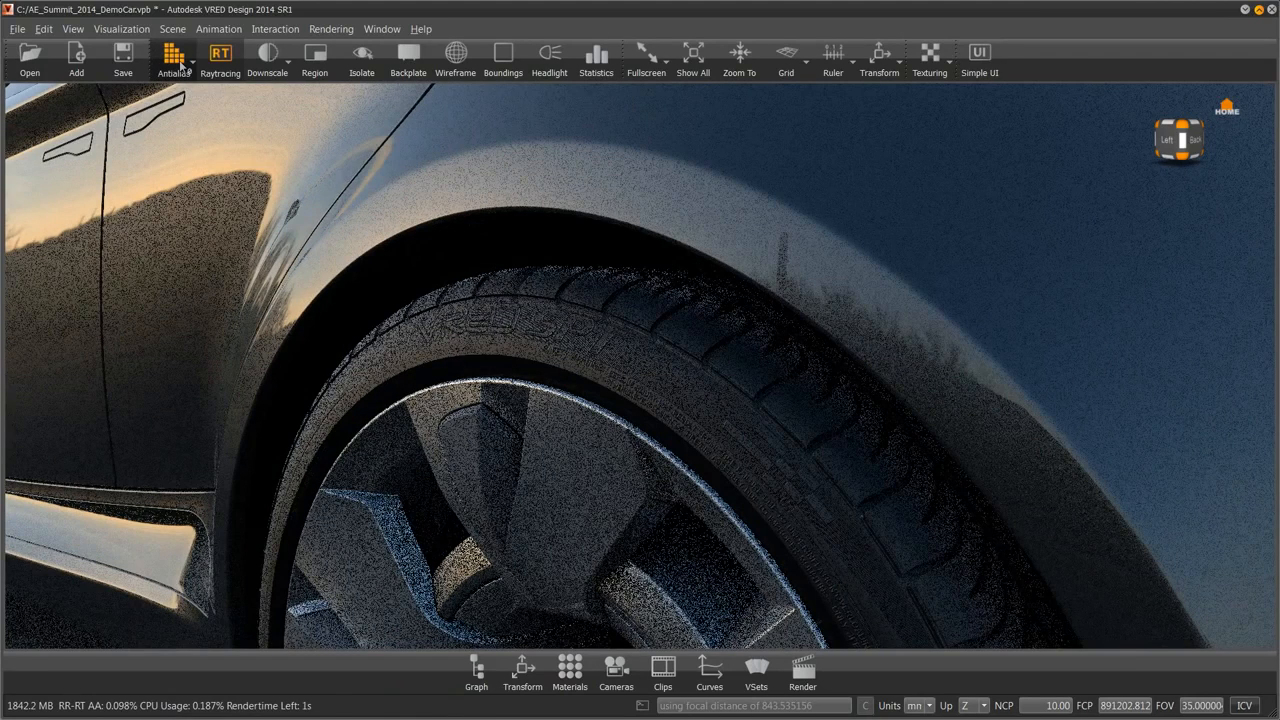